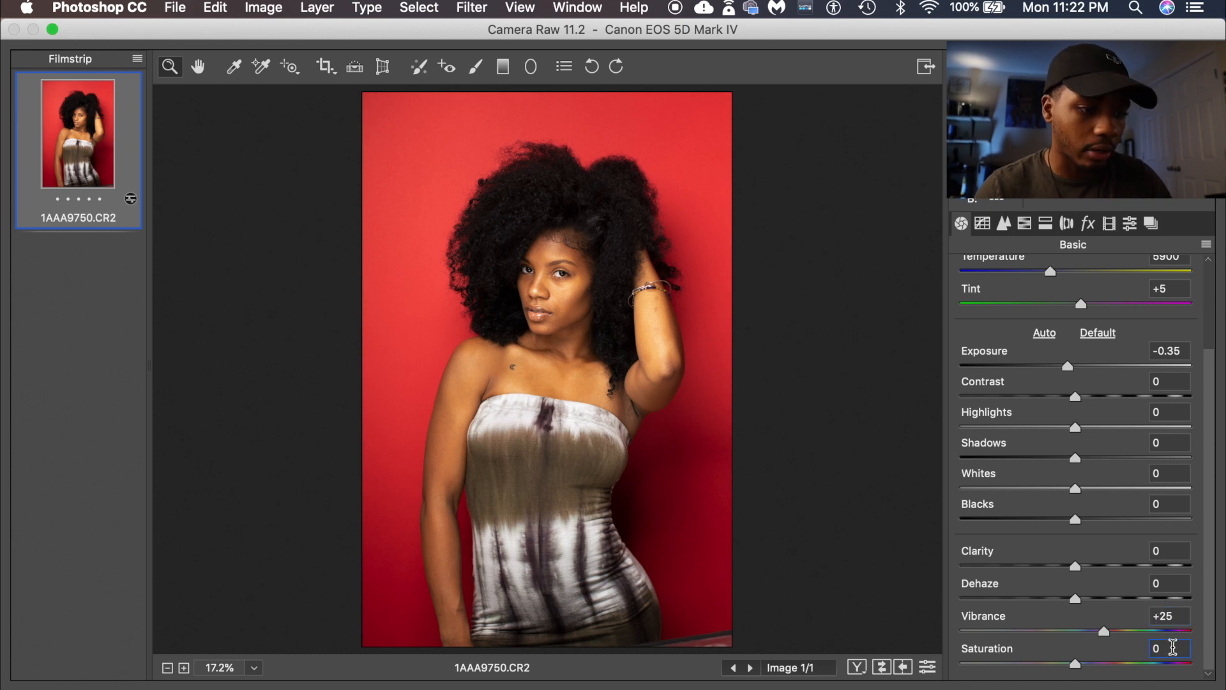
Try the photo with Saturation at +10 and Vibrance at +20.
key("BackSpace")
type("10")
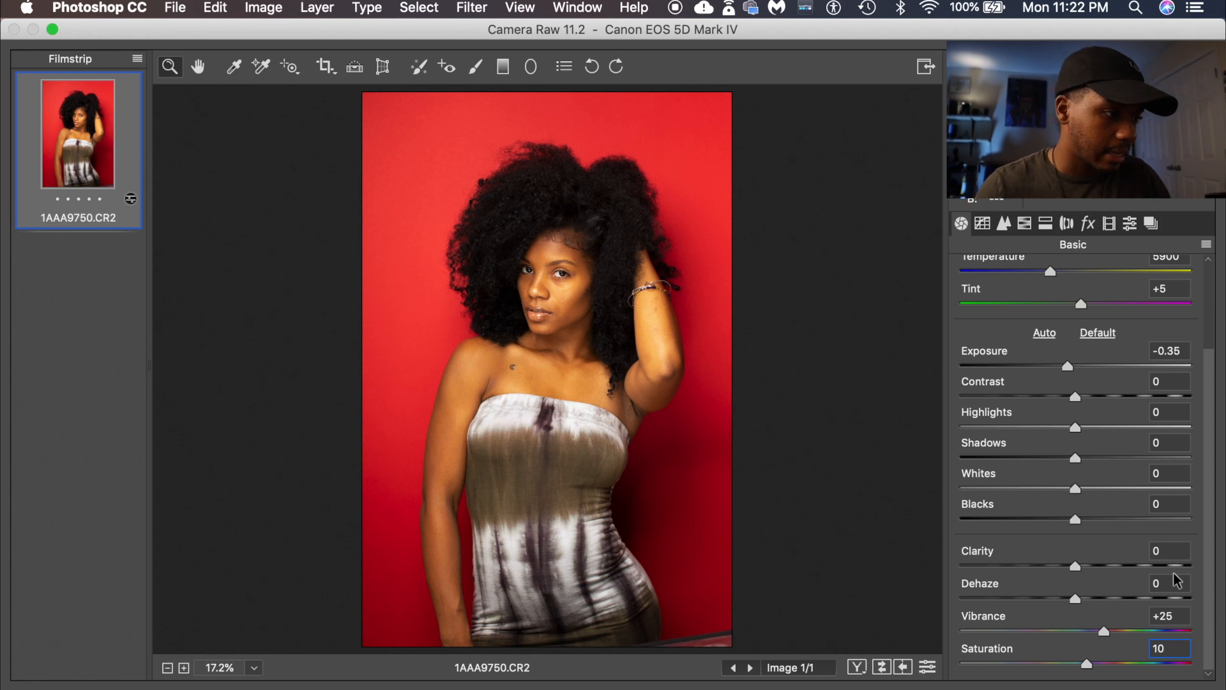
left_click(1181, 616)
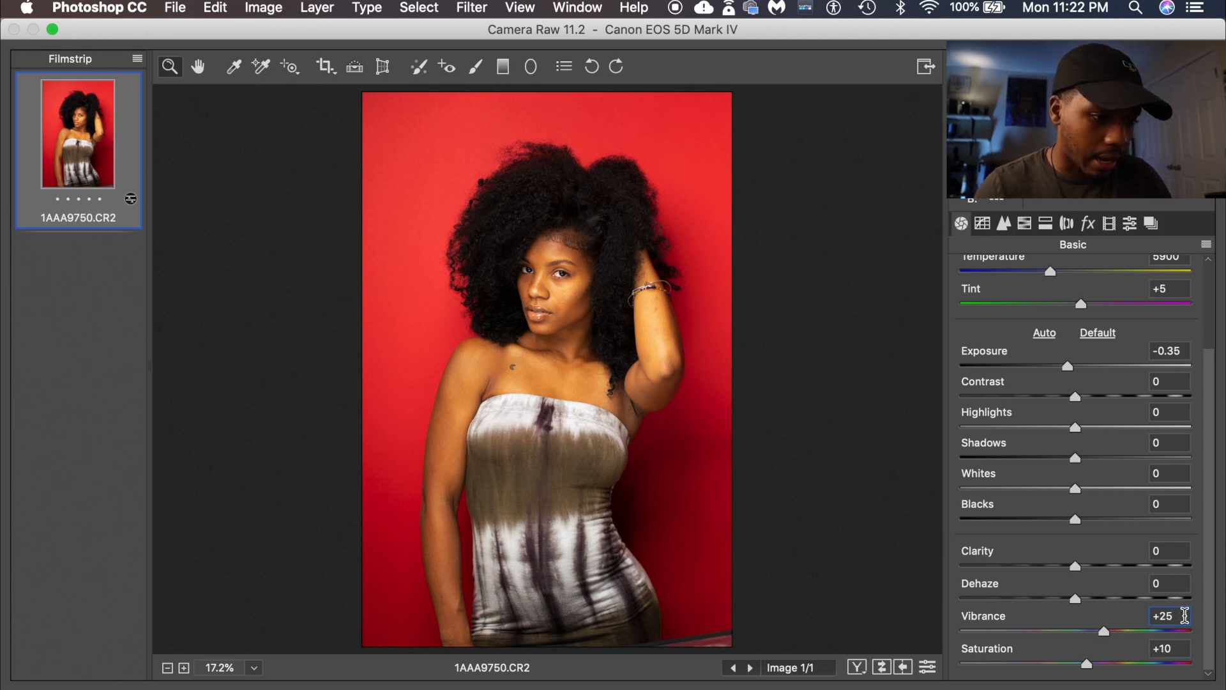
key("Down")
key("Down")
key("Down")
key("Down")
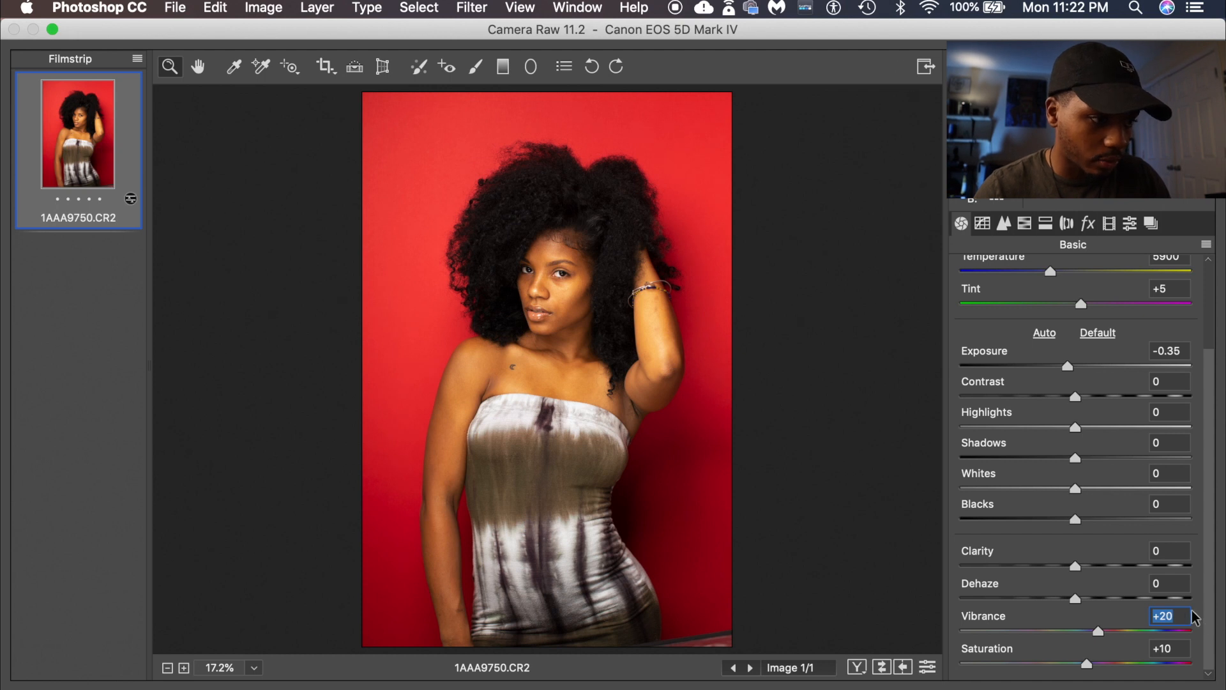
Set Saturation to +5 and Vibrance to +25 in the basic adjustments.
left_click(1177, 649)
key("Down")
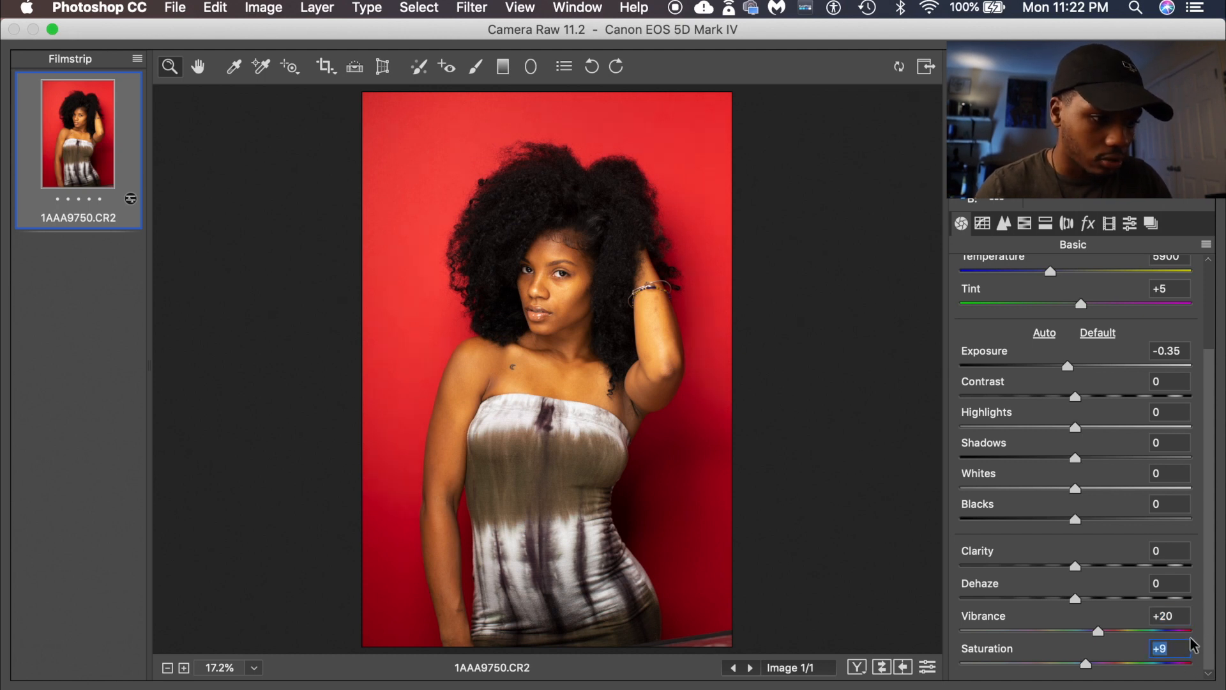
key("Down")
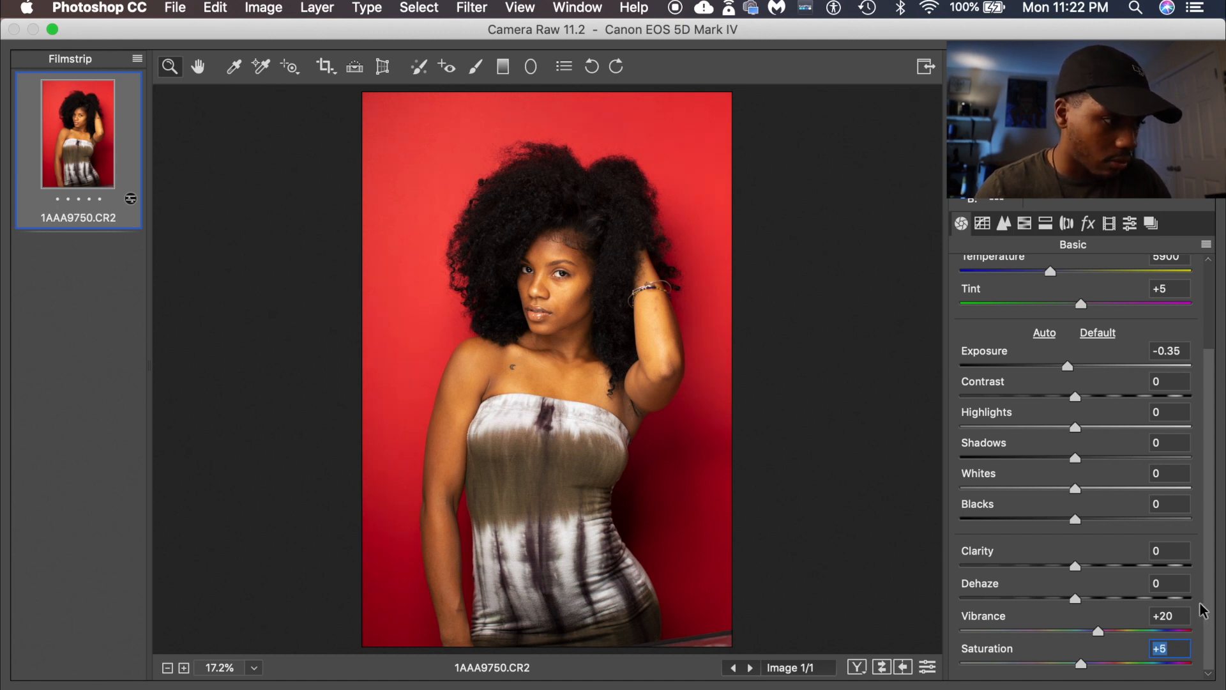
left_click(1187, 616)
key("Up")
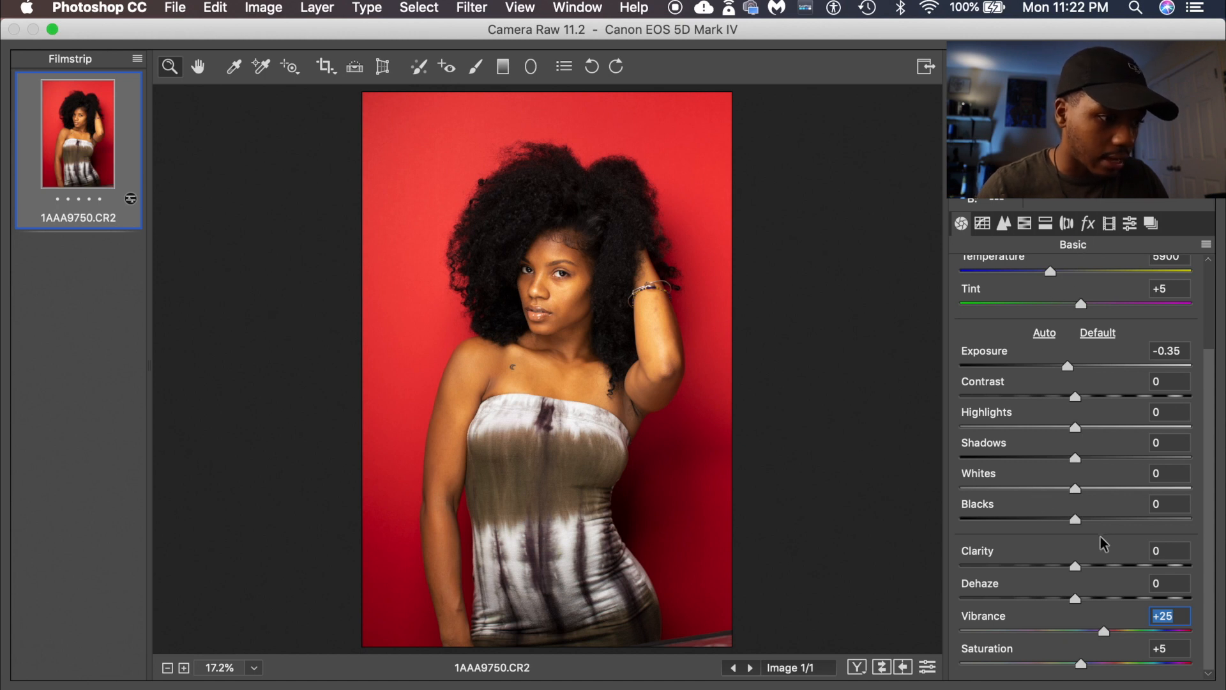
Try different Blacks levels on the photo, including -4, and reset Blacks to 0.
mouse_move(1079, 521)
left_mouse_down()
mouse_move(1060, 521)
mouse_move(1080, 522)
left_mouse_up()
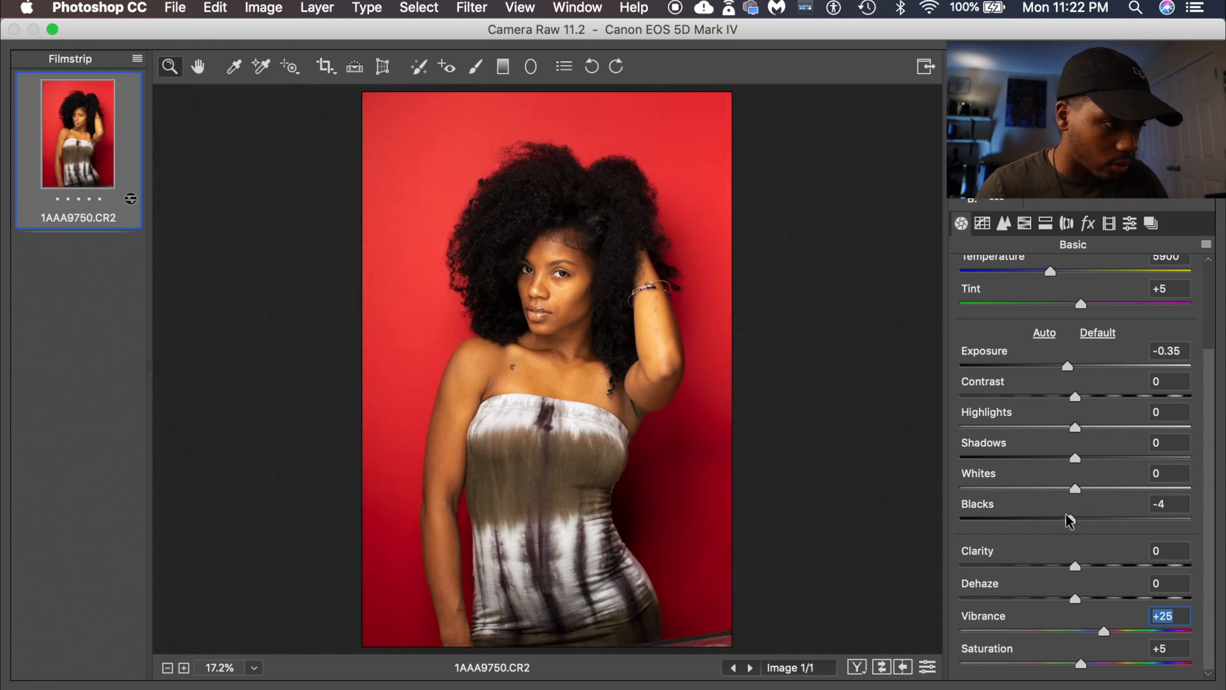
left_click_drag(1067, 521, 1089, 521)
left_click(1170, 504)
type("0")
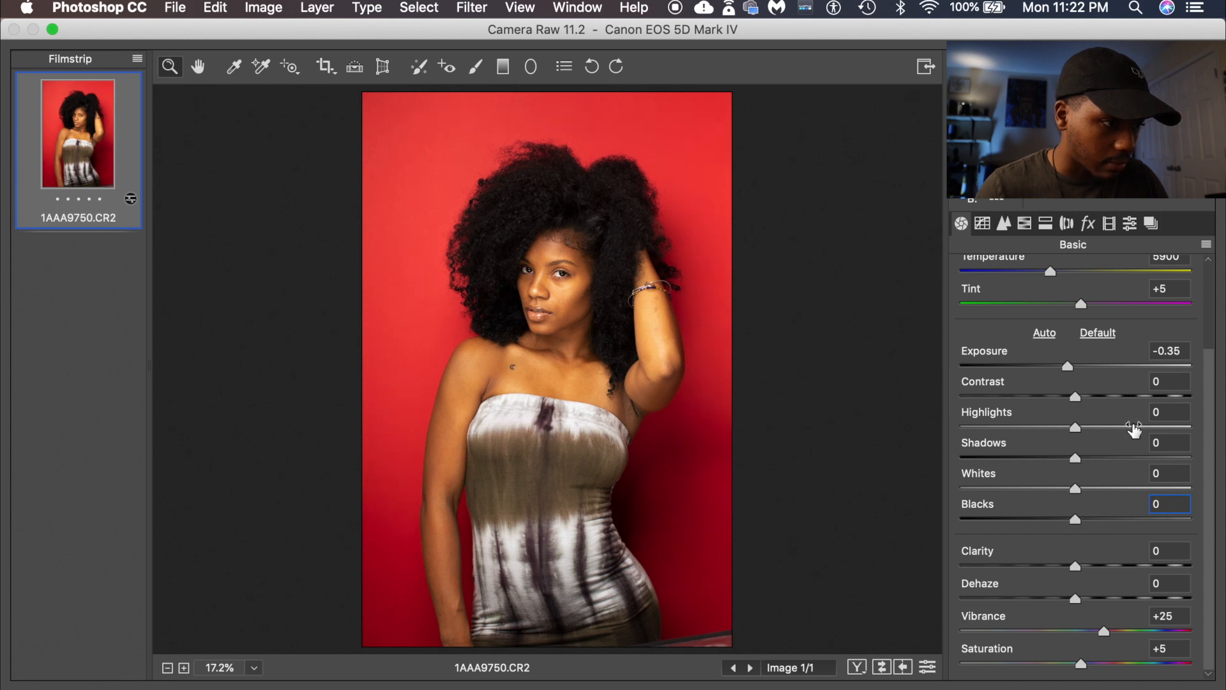
Enable Remove Chromatic Aberration in the photo's lens corrections.
left_click(1067, 223)
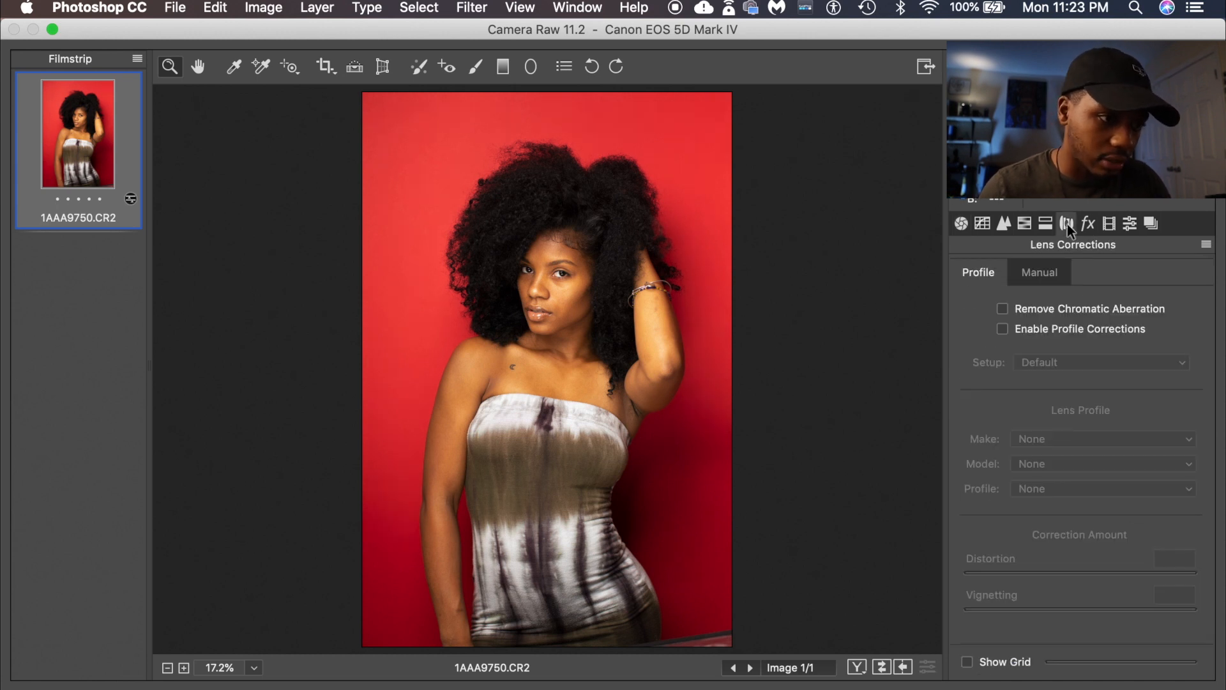
left_click(1003, 311)
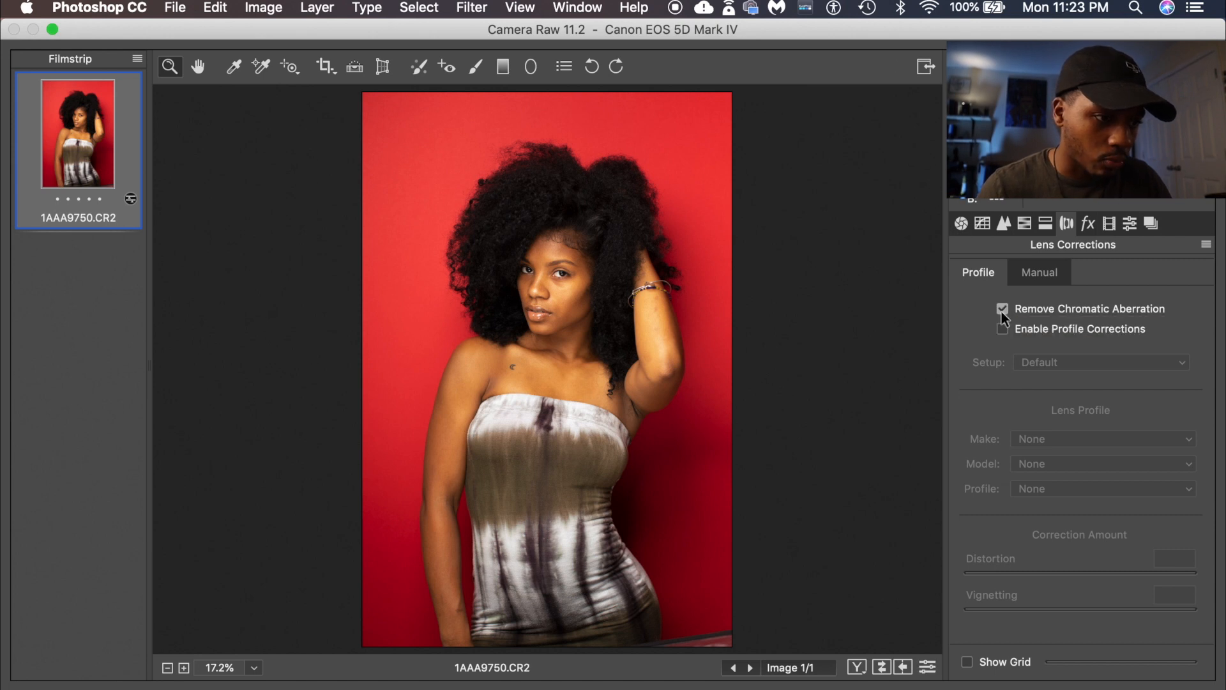
Set the photo's sharpening to Amount 50, Radius 1.5 and Detail 50.
left_click(1043, 227)
left_click(1030, 228)
left_click(1004, 224)
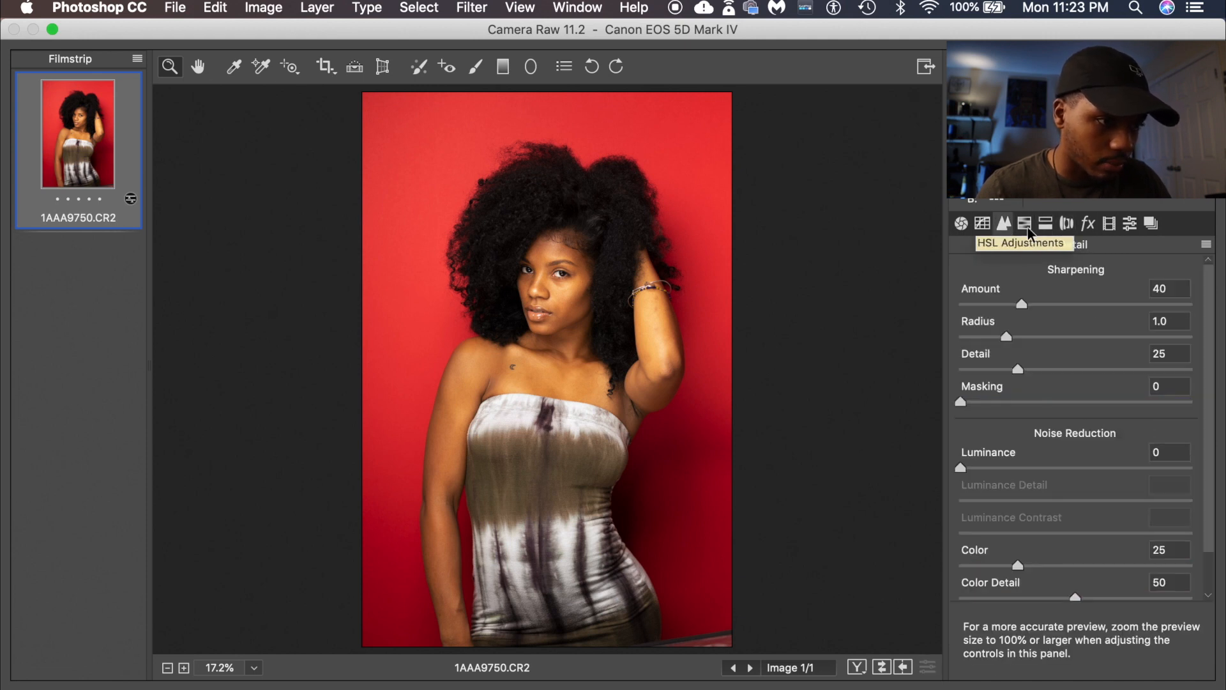
left_click(1169, 288)
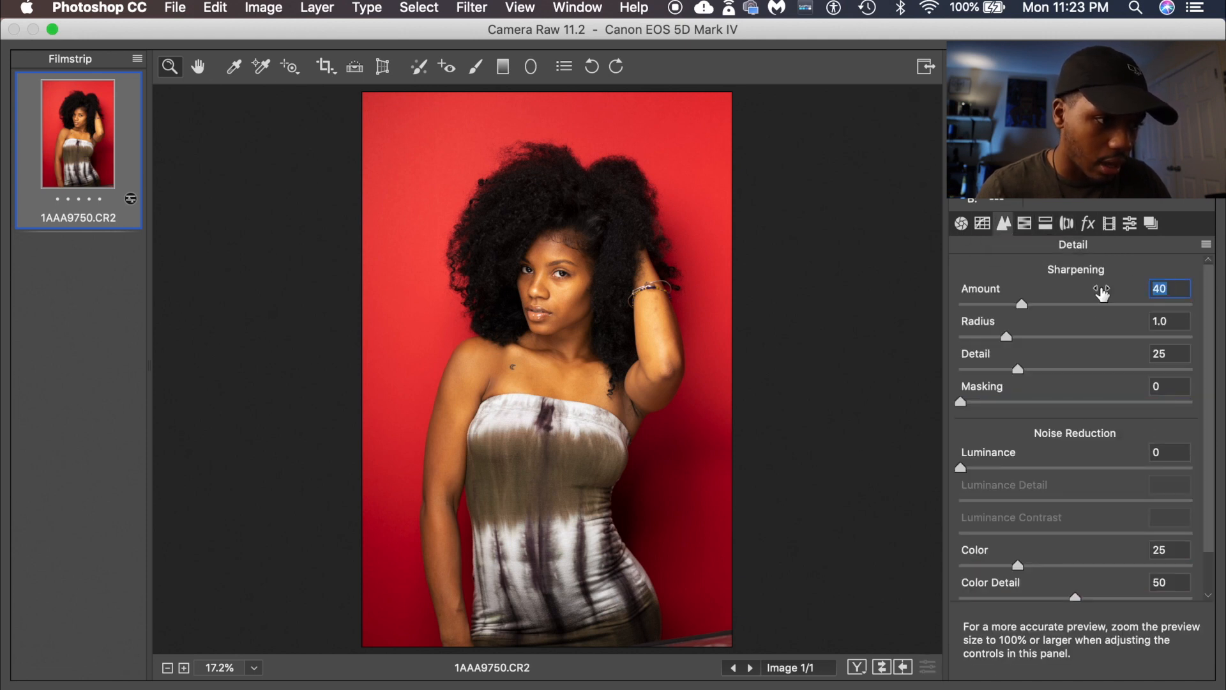
left_click_drag(1105, 292, 1115, 293)
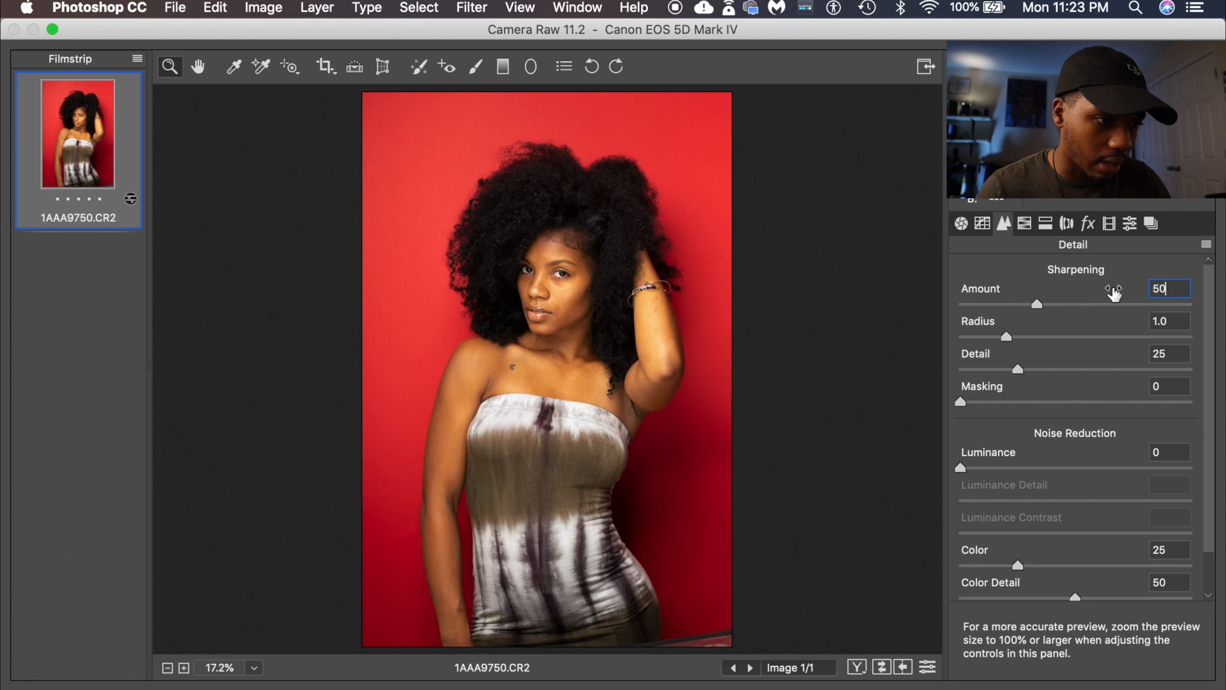
left_click(1179, 327)
type("1.5")
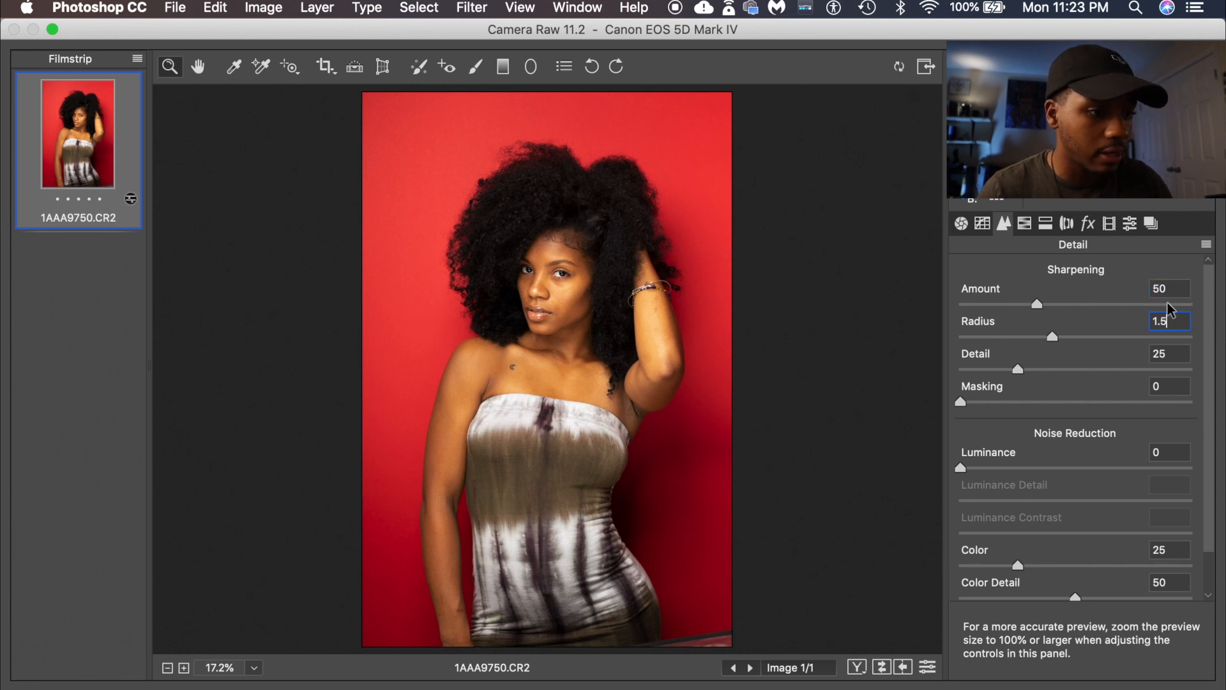
left_click(1169, 354)
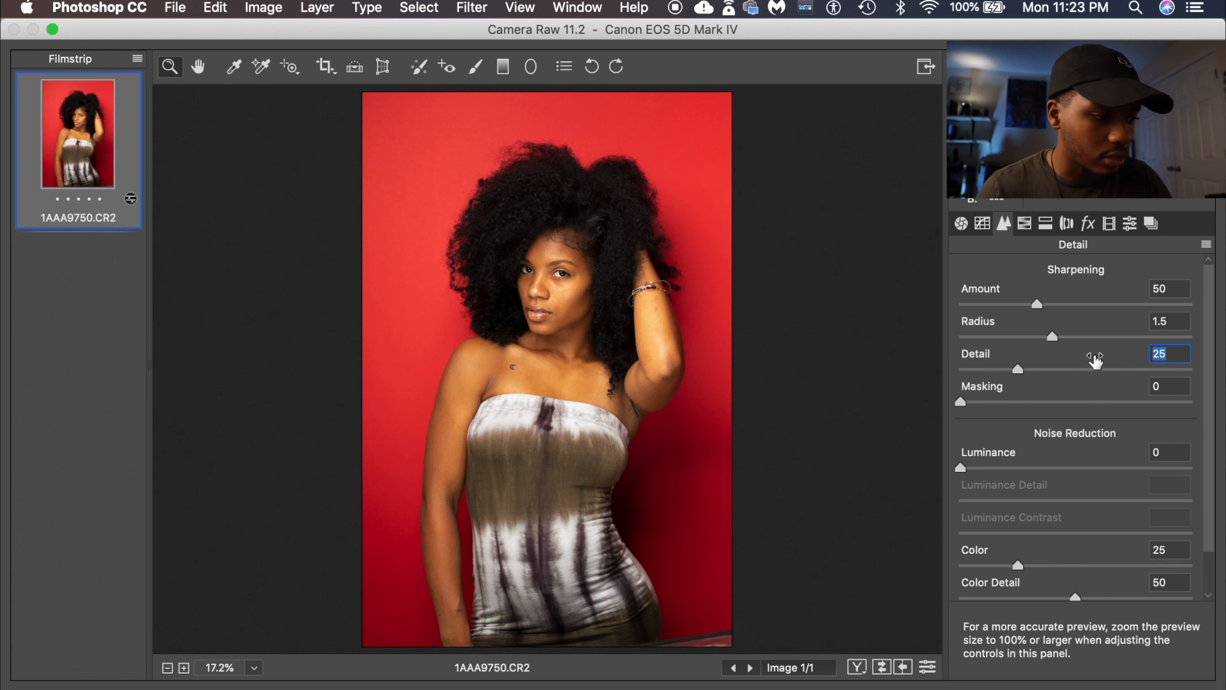
type("50")
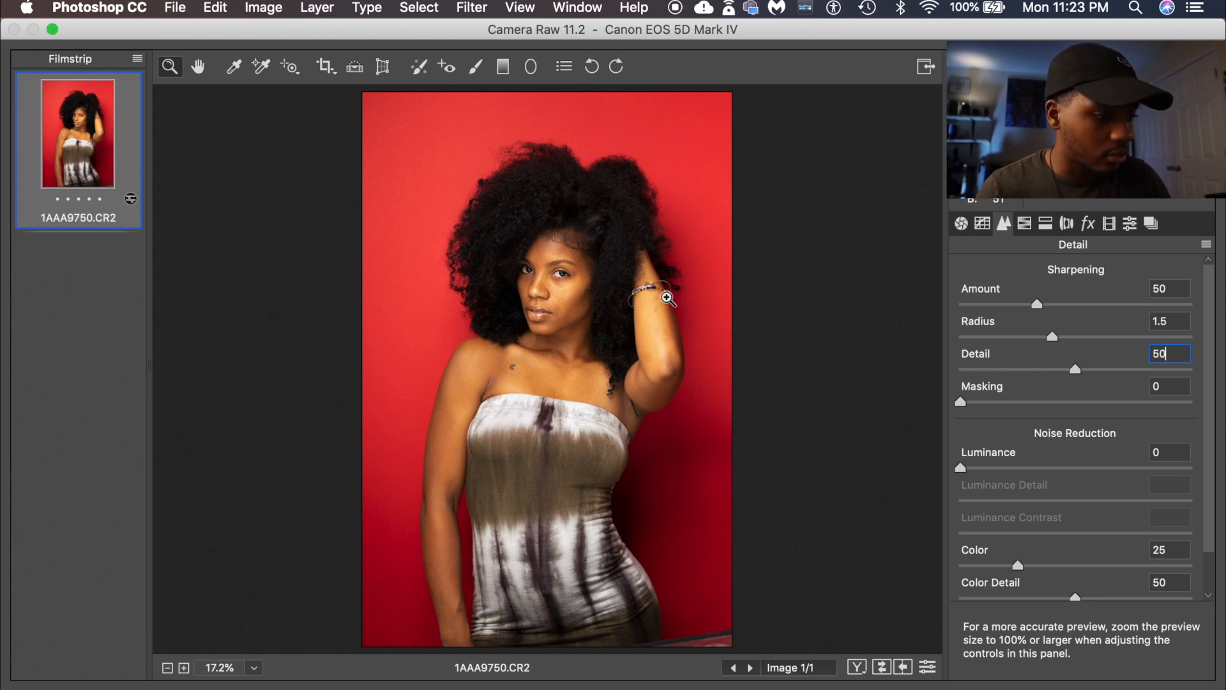
Examine the sharpening on the woman's face, hair and shoulders up close and return to the full photo.
left_click(592, 280)
left_click(501, 400)
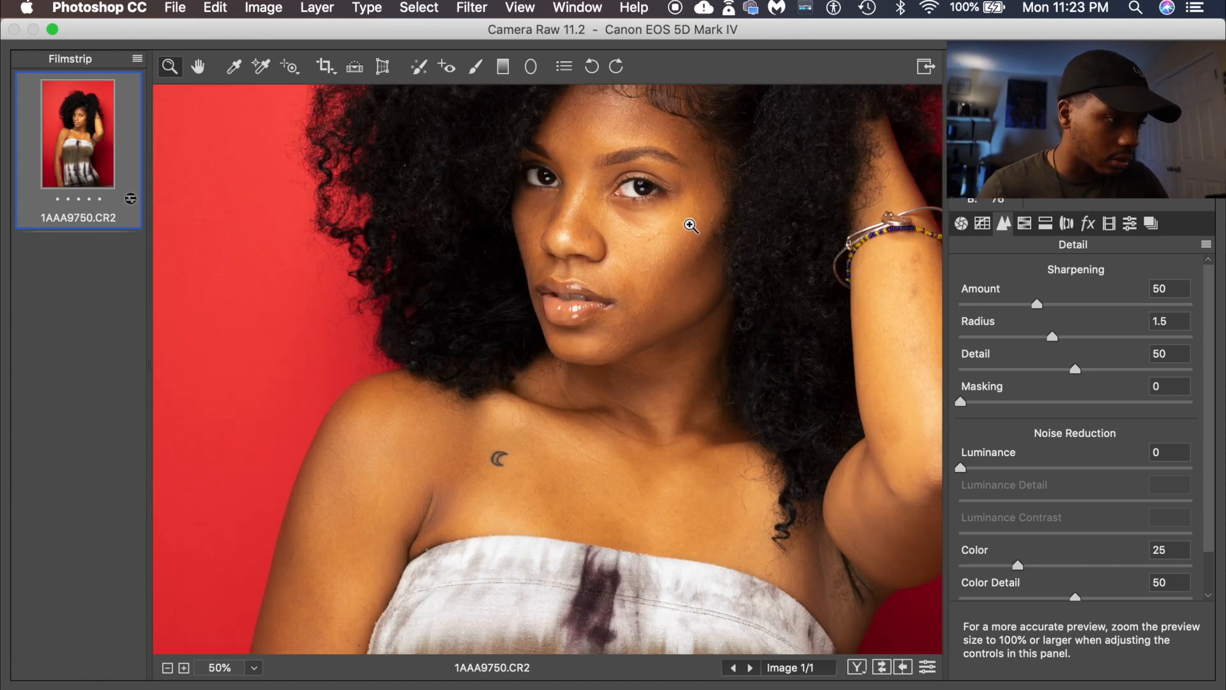
key("super+0")
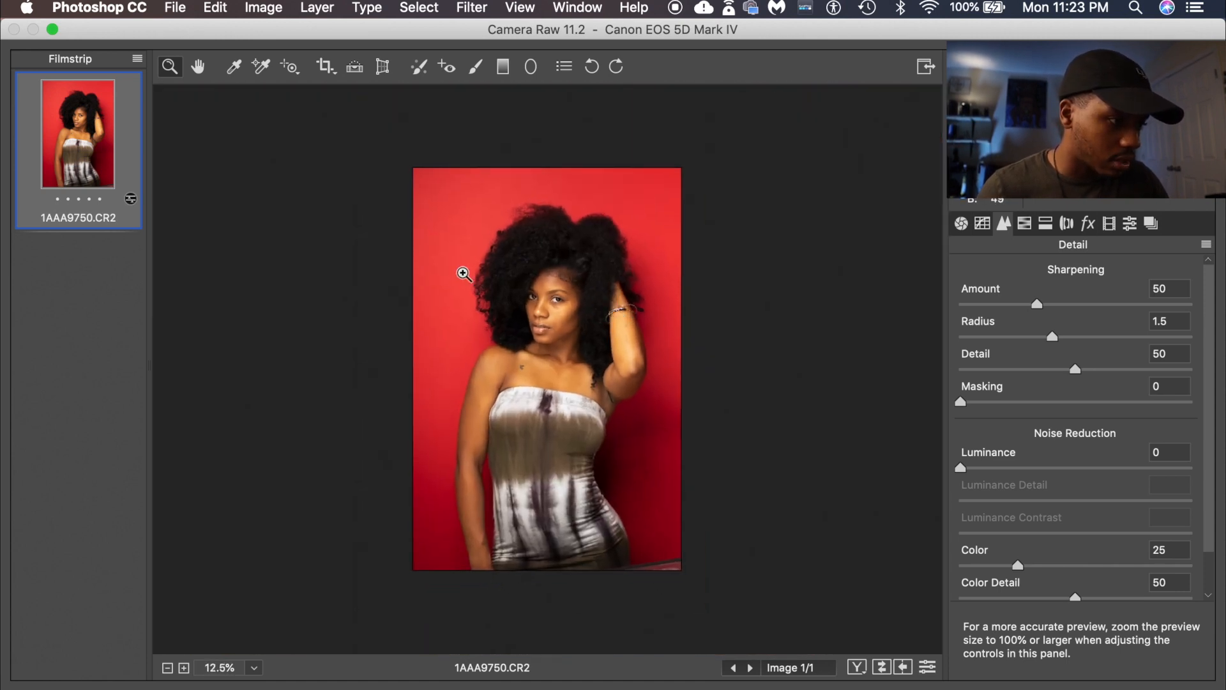
left_click(508, 283)
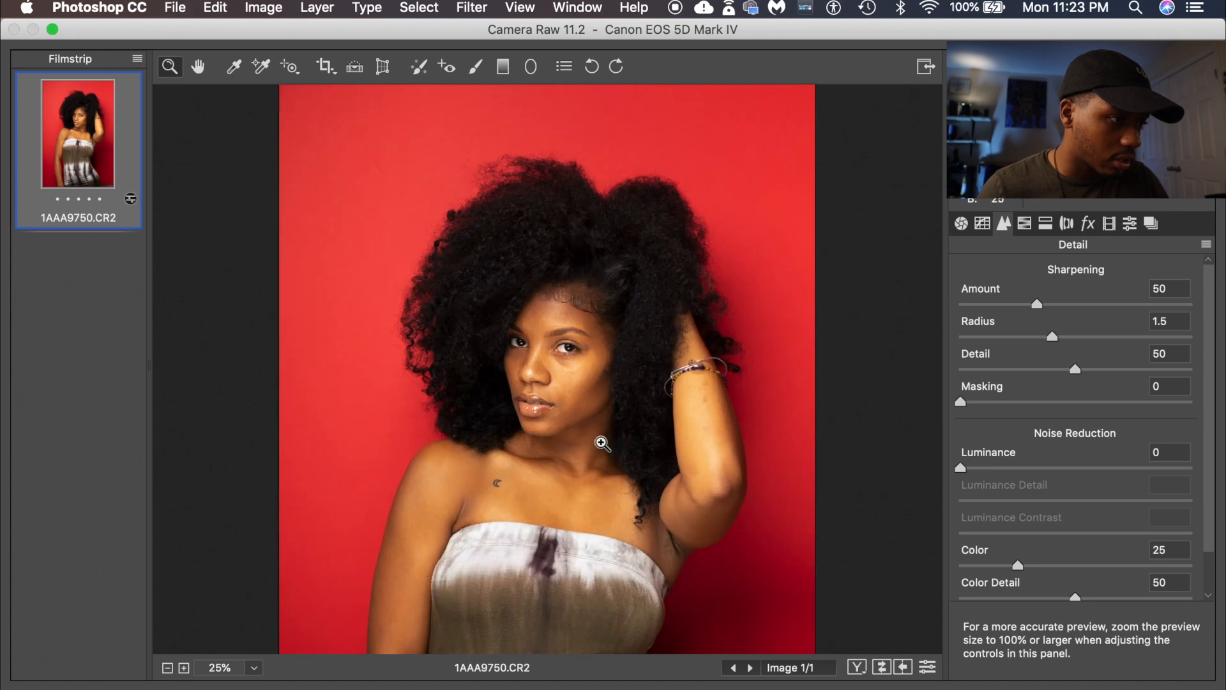
scroll(605, 435, "up", 1)
scroll(605, 435, "down", 2)
scroll(605, 435, "down", 5)
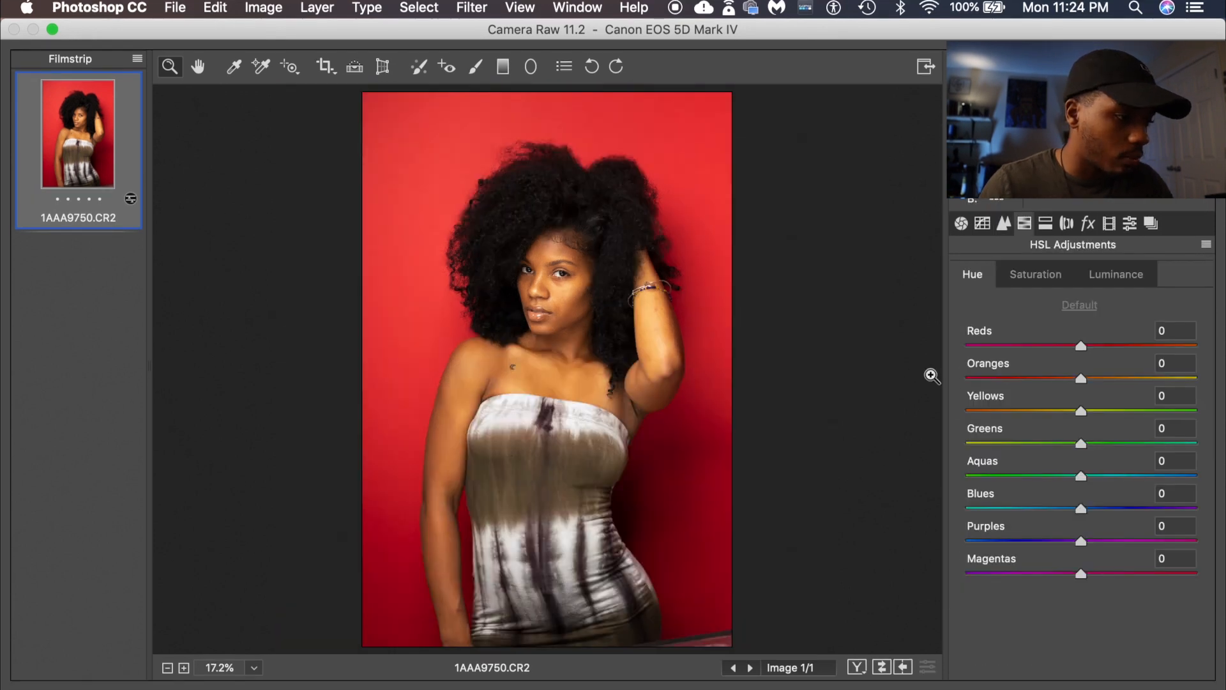
Open the adjusted raw photo in Photoshop as a normal image.
left_click(327, 71)
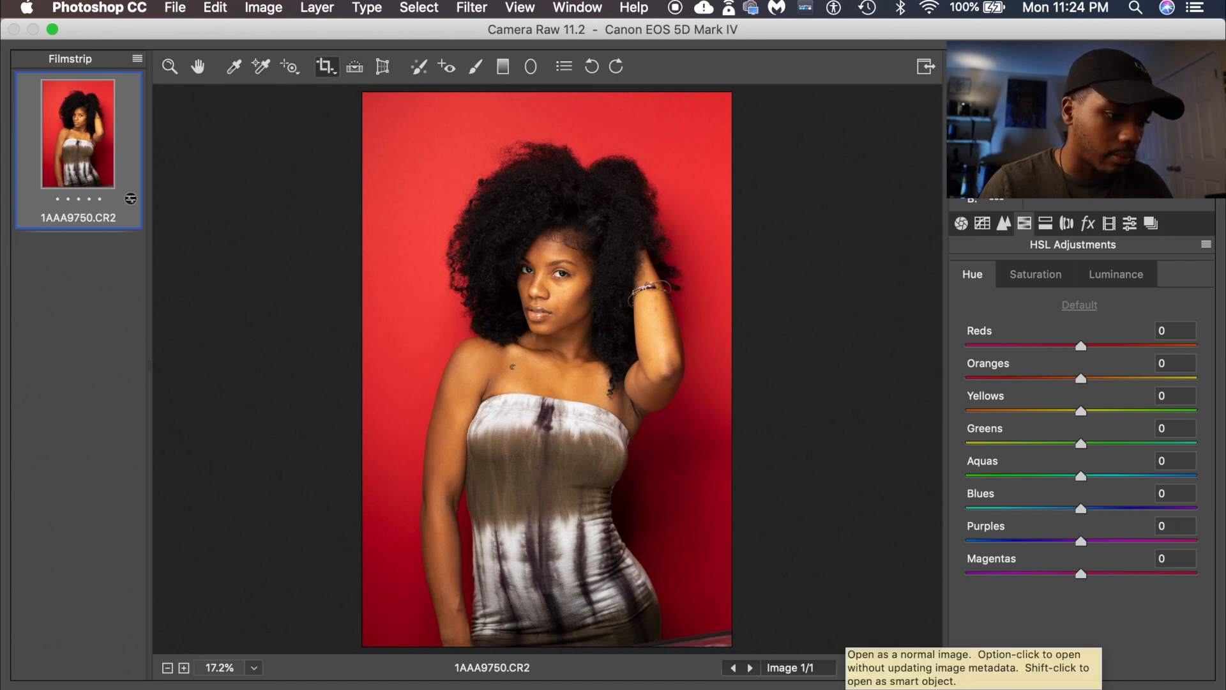
left_click(882, 668)
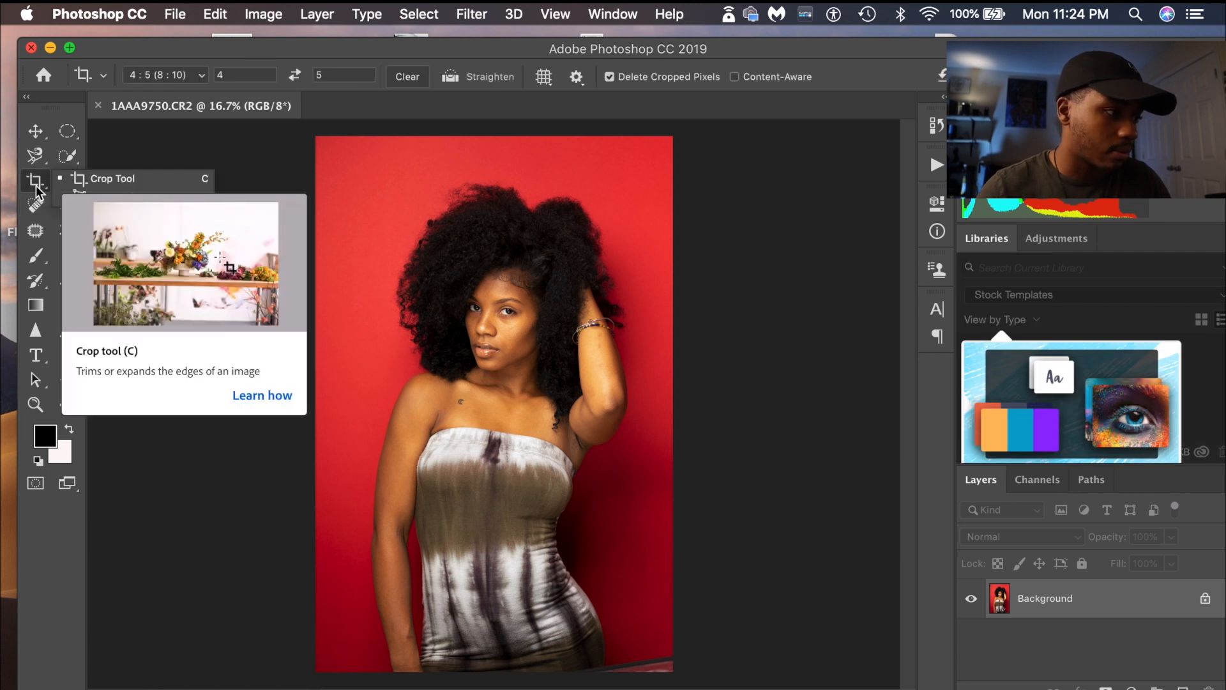
Crop the portrait to a landscape head-and-shoulders frame at full image width, using the W x H x Resolution preset with empty values.
left_click(36, 185)
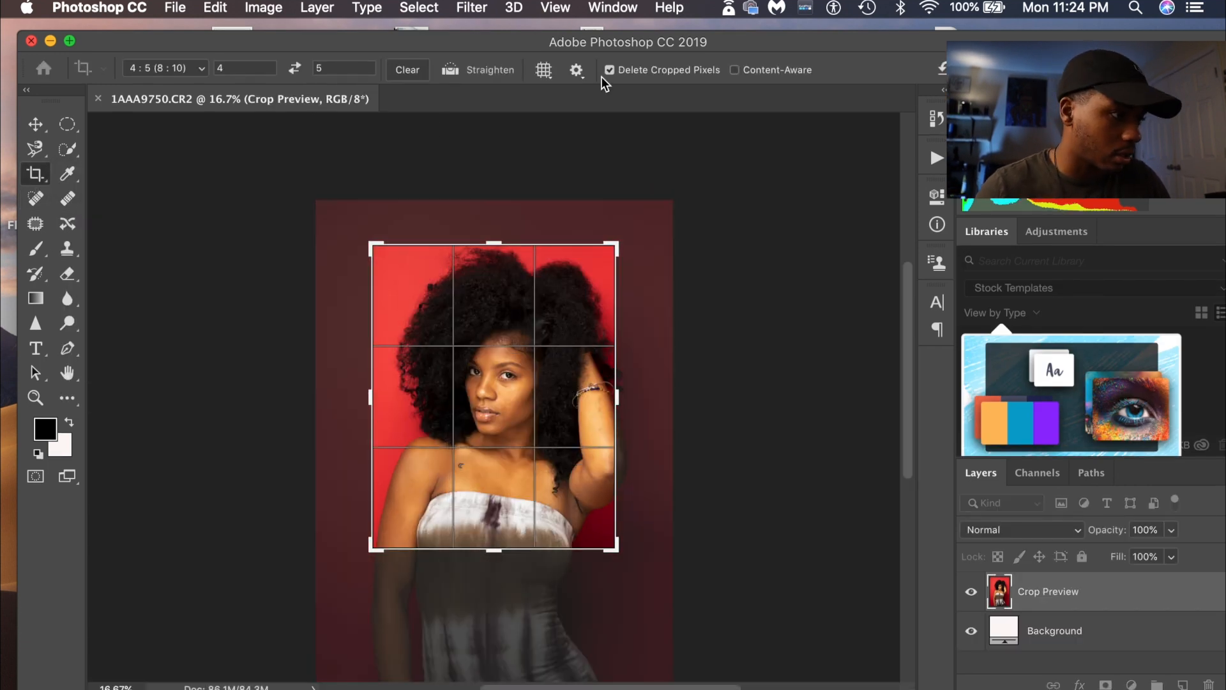
left_click(164, 75)
left_click(193, 47)
left_click(165, 75)
left_click(192, 47)
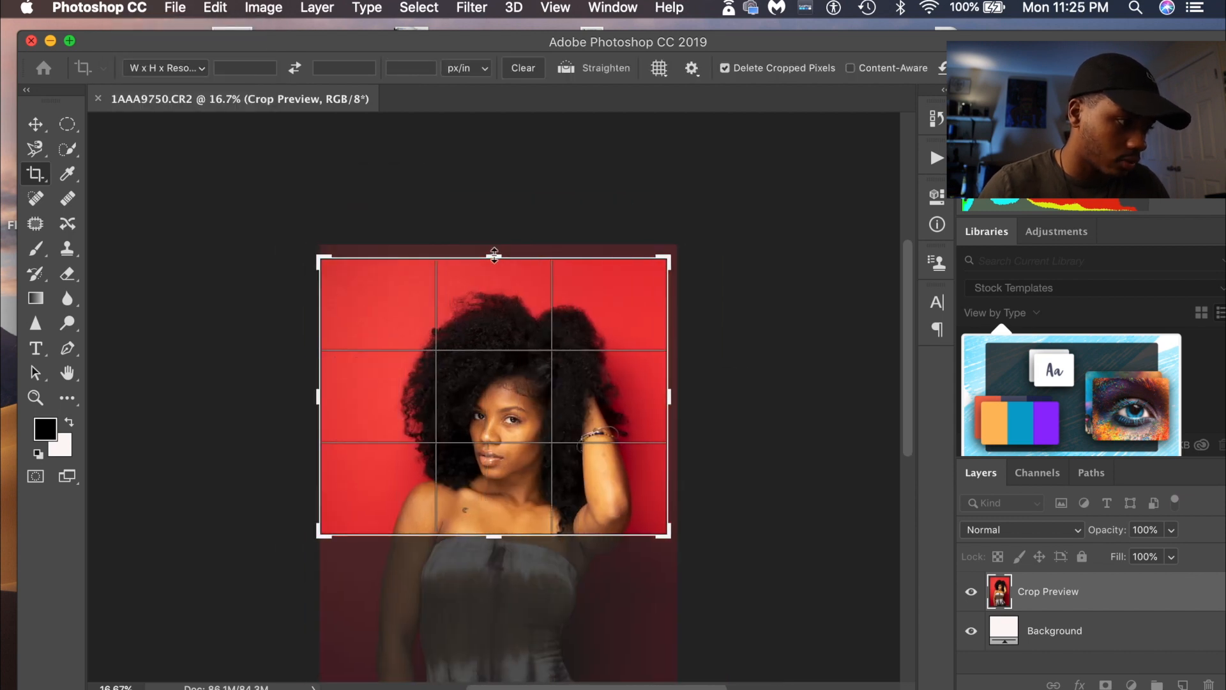
left_click_drag(492, 256, 493, 287)
key("Return")
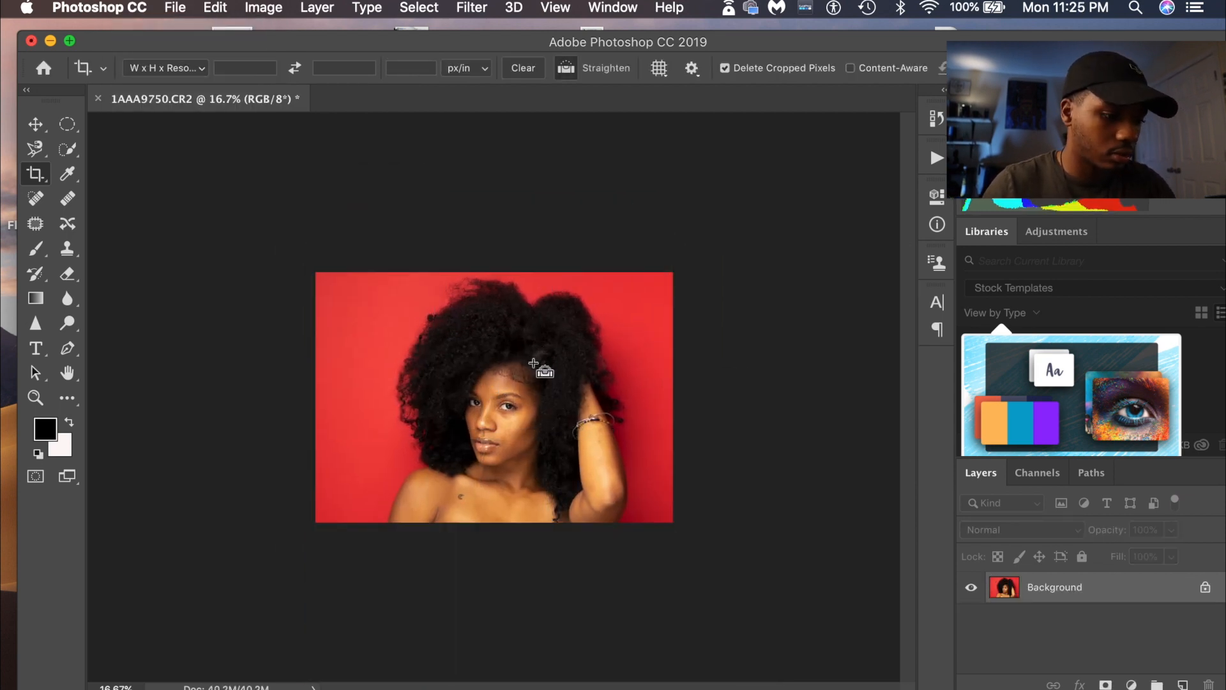
Convert the cropped image to 16 Bits/Channel.
key("super+equal")
key("super+equal")
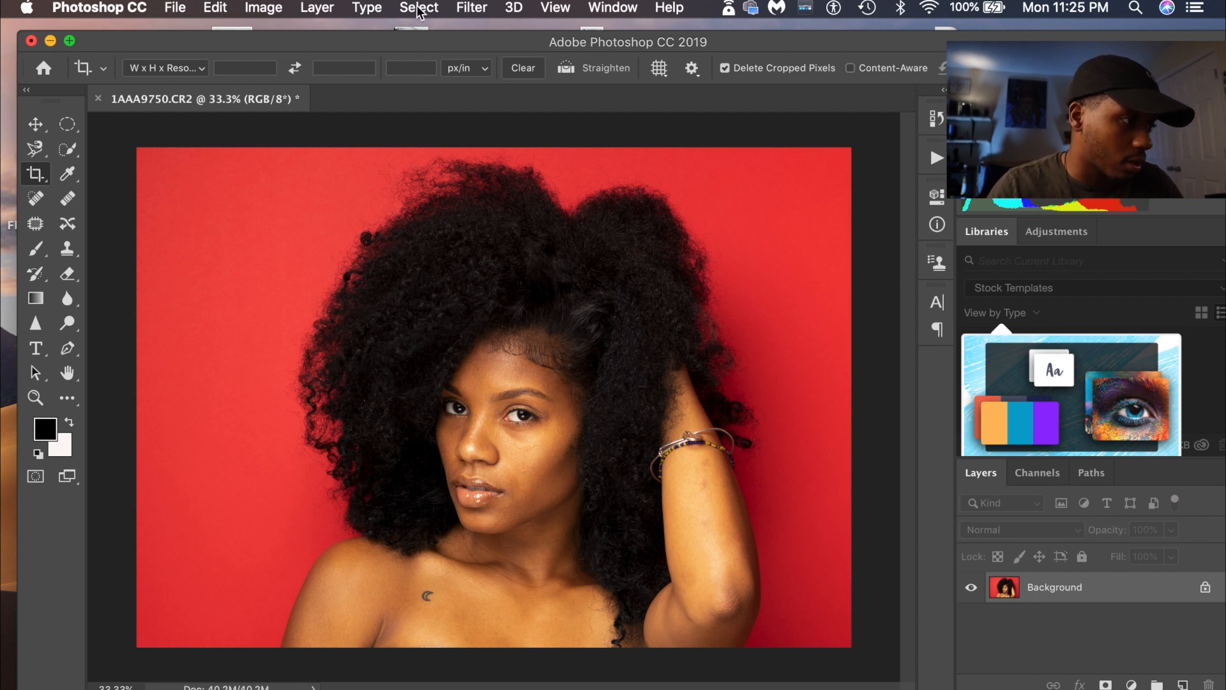
left_click(263, 8)
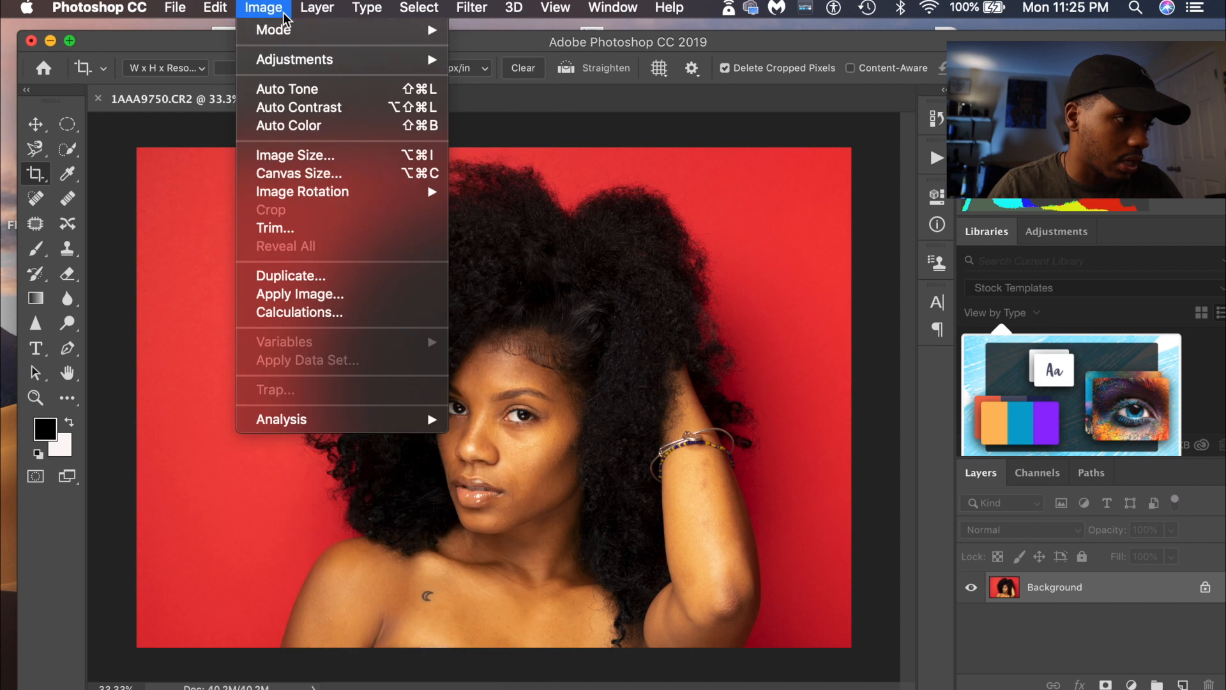
mouse_move(291, 33)
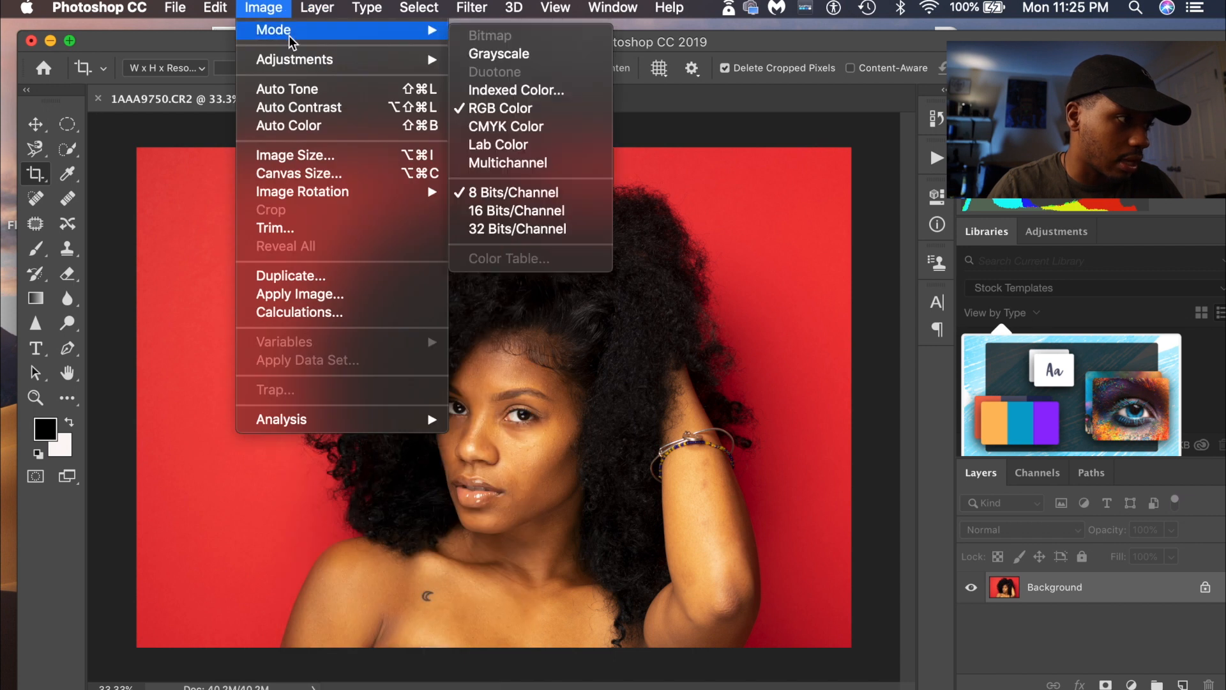
left_click(567, 225)
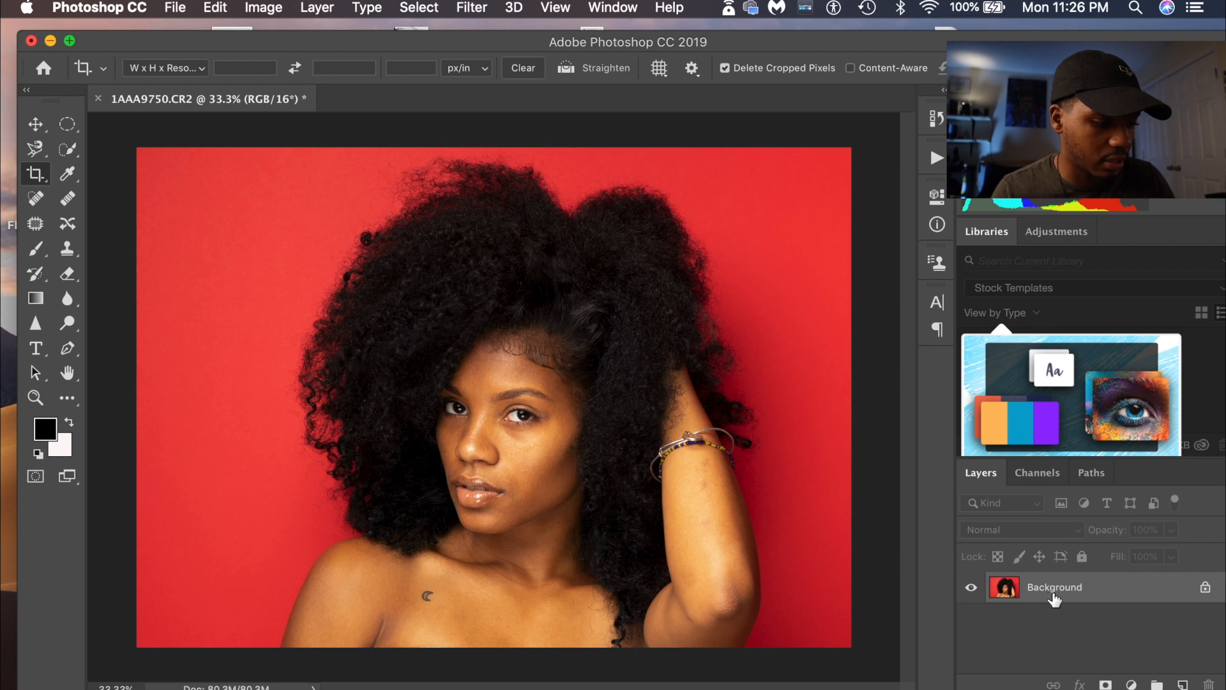
Duplicate the Background onto a new layer above it.
key("super+n")
left_click(115, 86)
key("super+shift+n")
key("BackSpace")
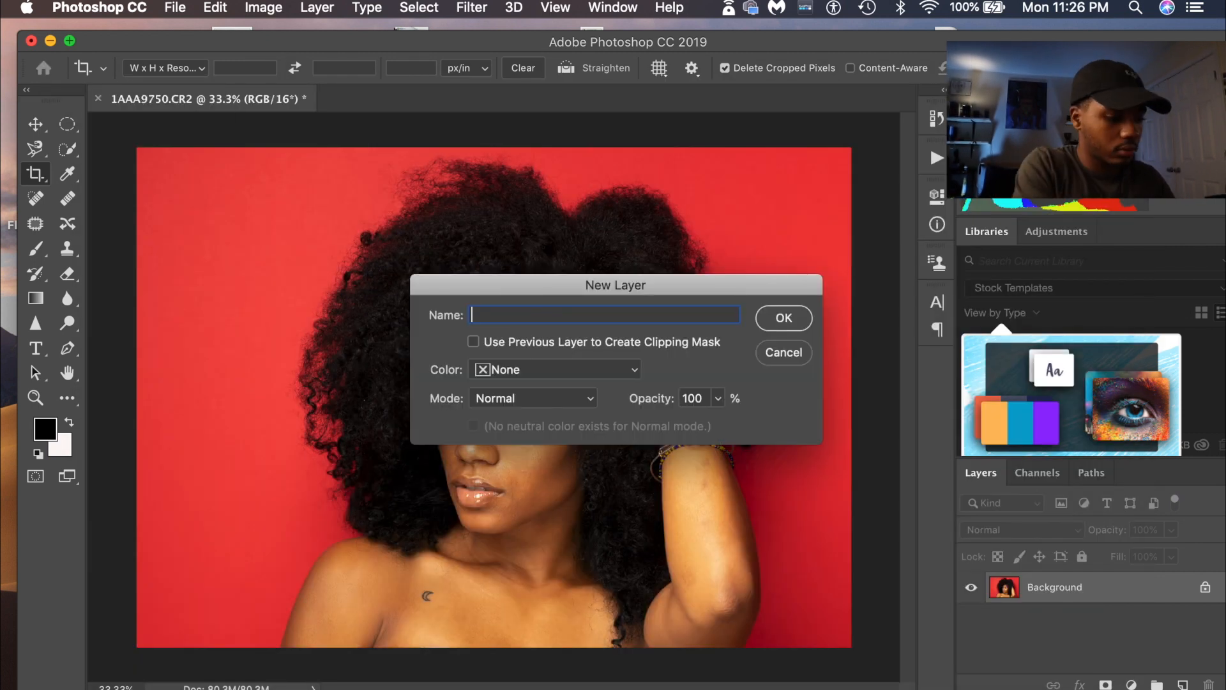
key("Return")
left_click(937, 158)
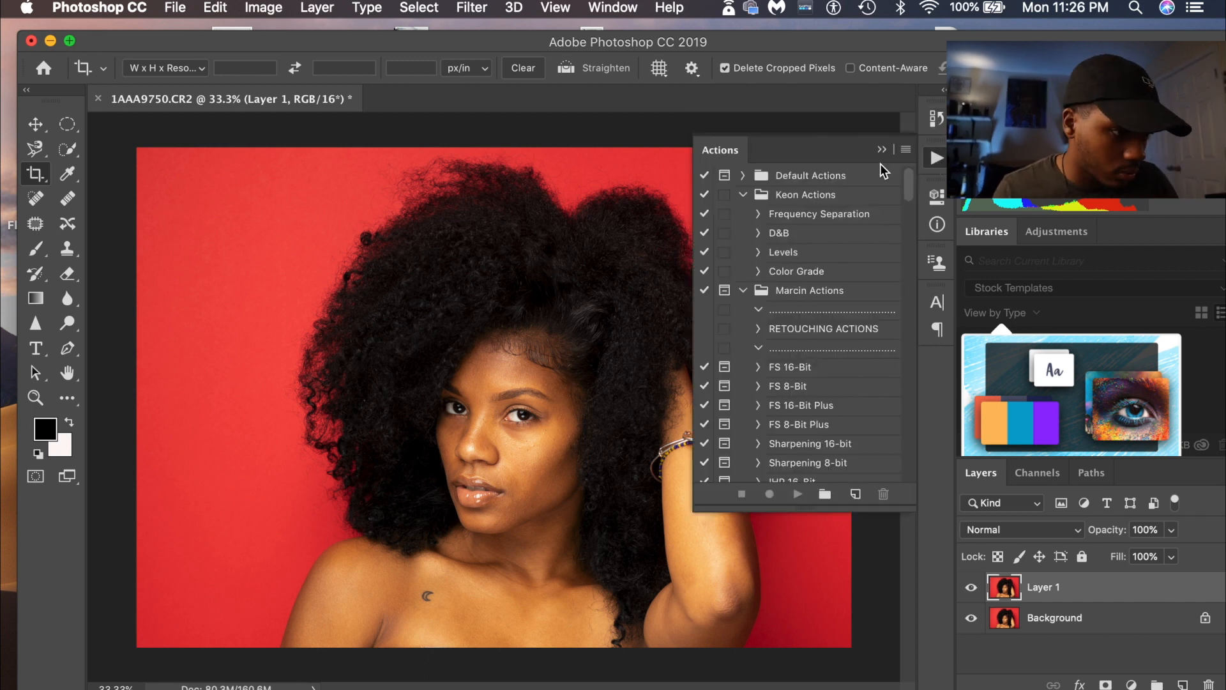
left_click(937, 158)
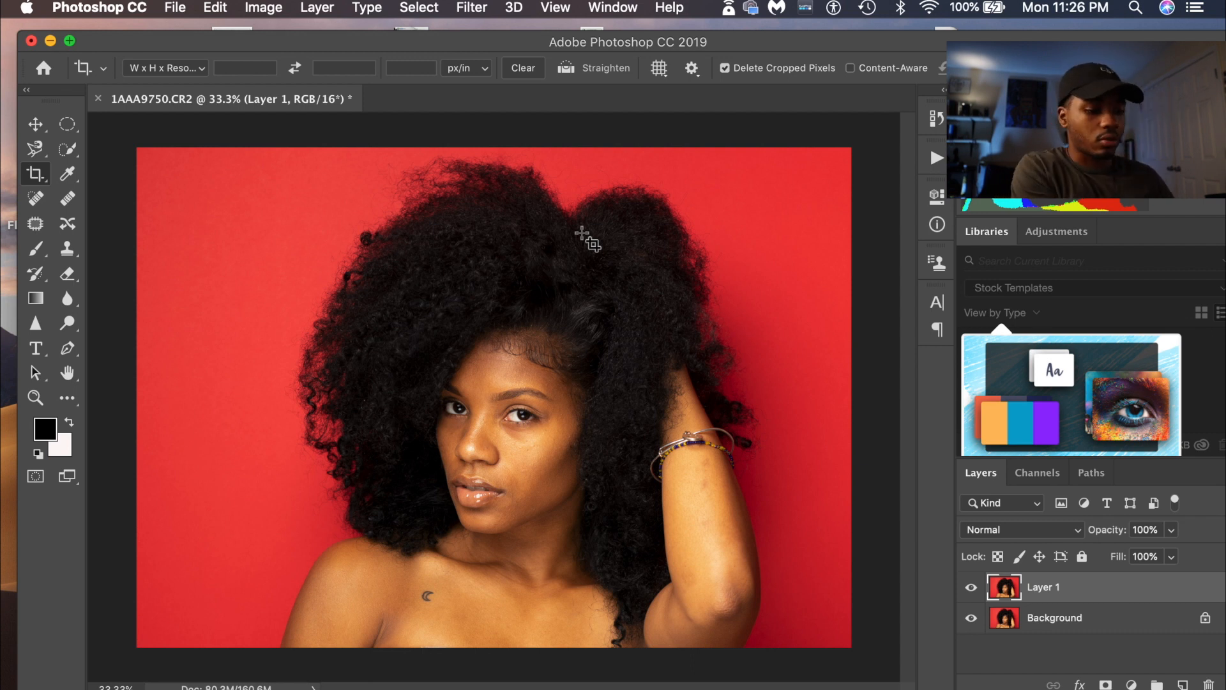
Patch the small blemish on the cheek beside the nose using the Patch tool with Source mode.
key("super+equal")
key("super+equal")
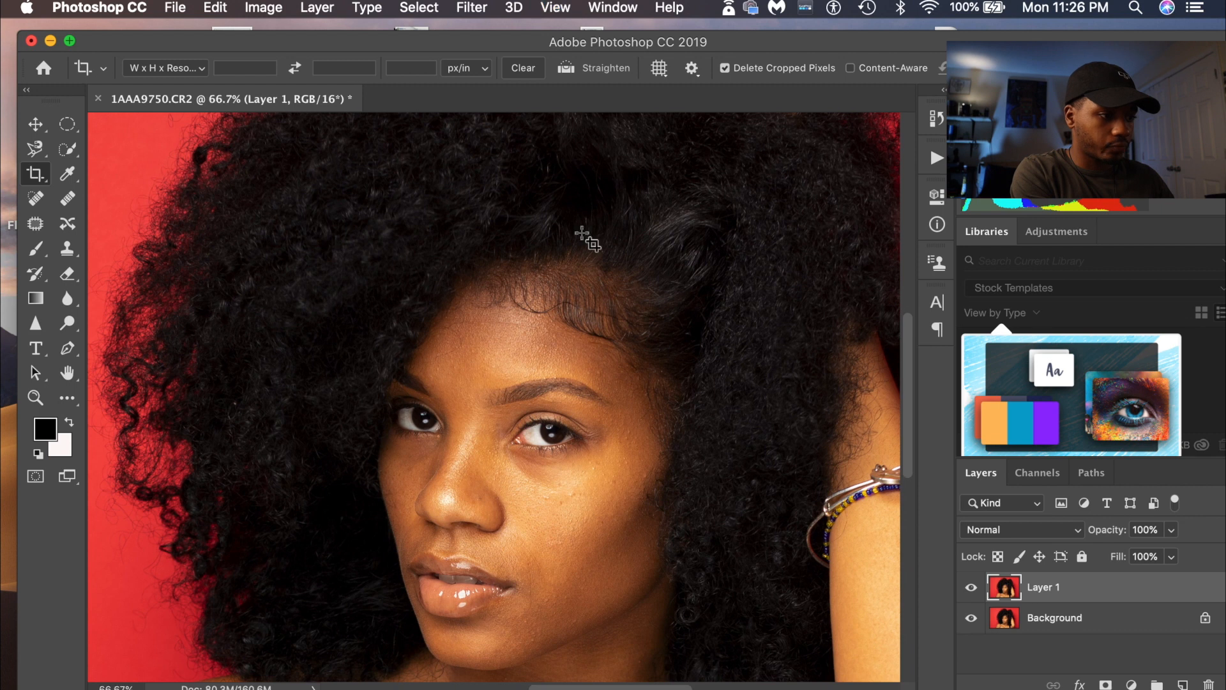
scroll(582, 234, "down", 5)
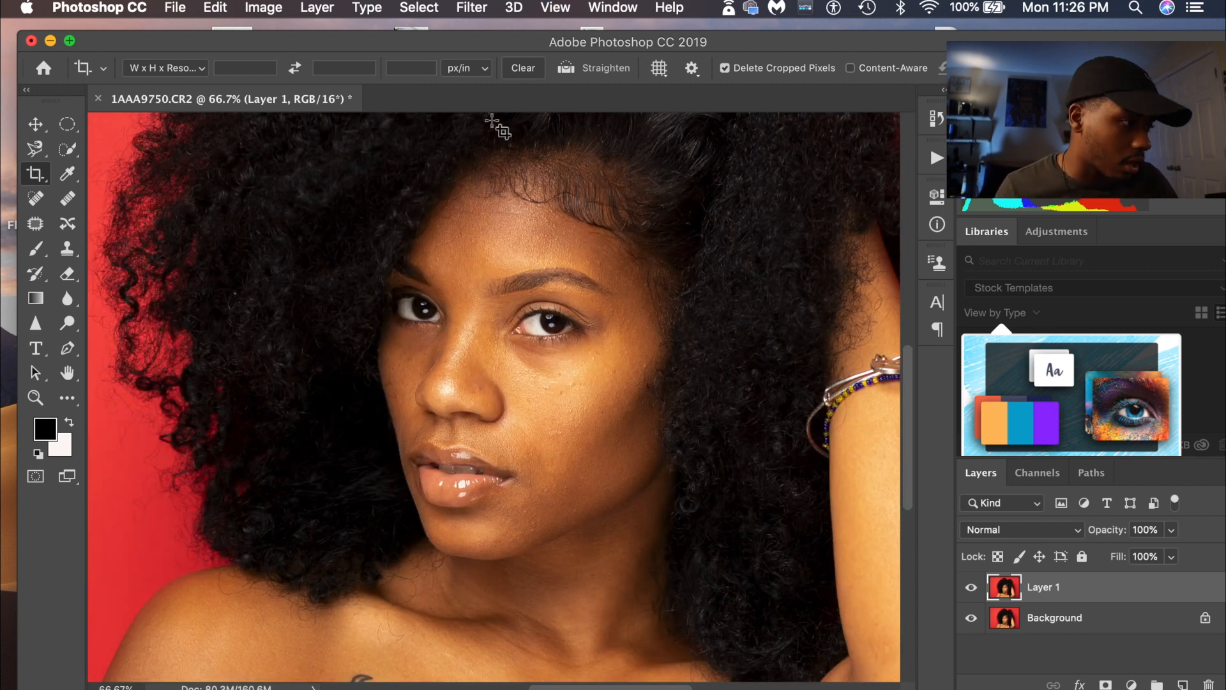
left_click(36, 225)
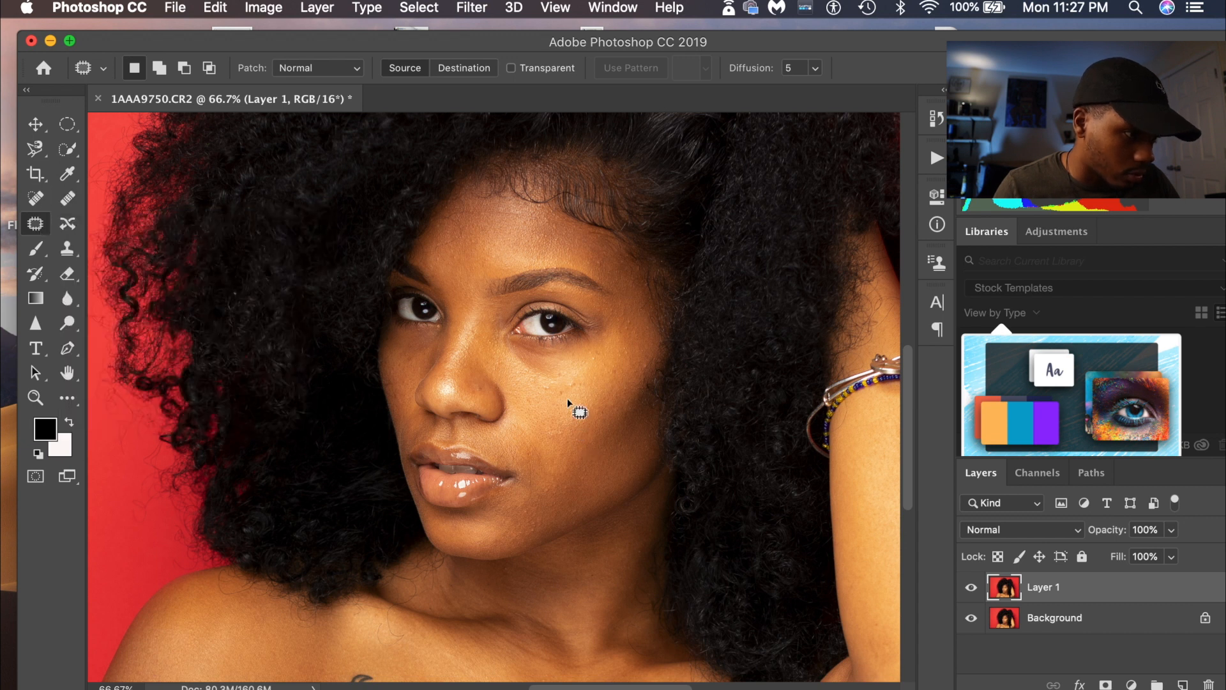
left_click_drag(564, 389, 559, 391)
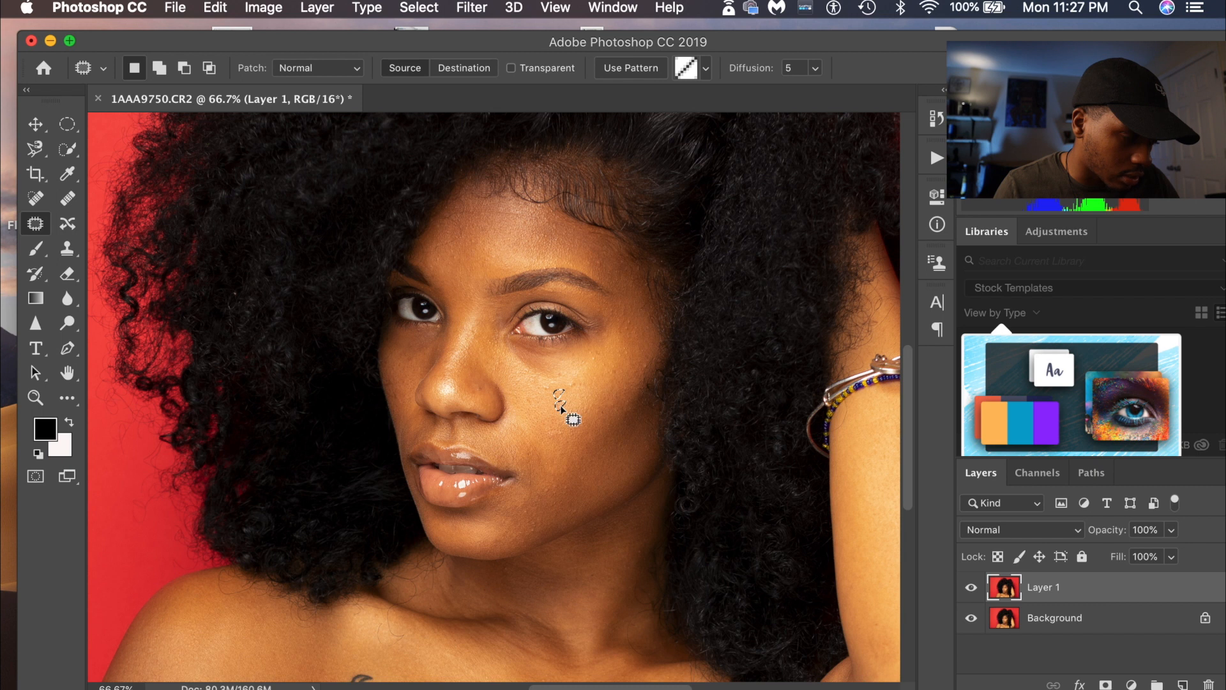
left_click_drag(561, 409, 598, 298)
Patch the discoloured marks on the raised forearm below the bracelets with nearby clean skin and clear the selection.
scroll(599, 298, "down", 4)
scroll(598, 301, "down", 2)
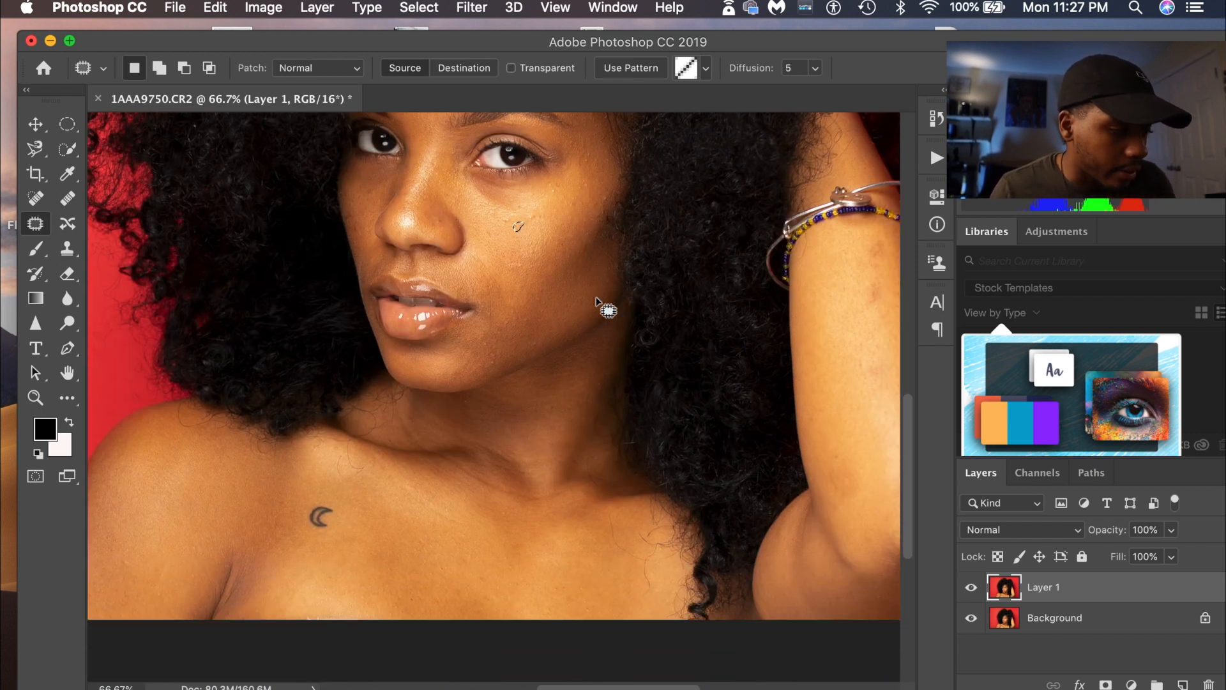
scroll(599, 300, "right", 4)
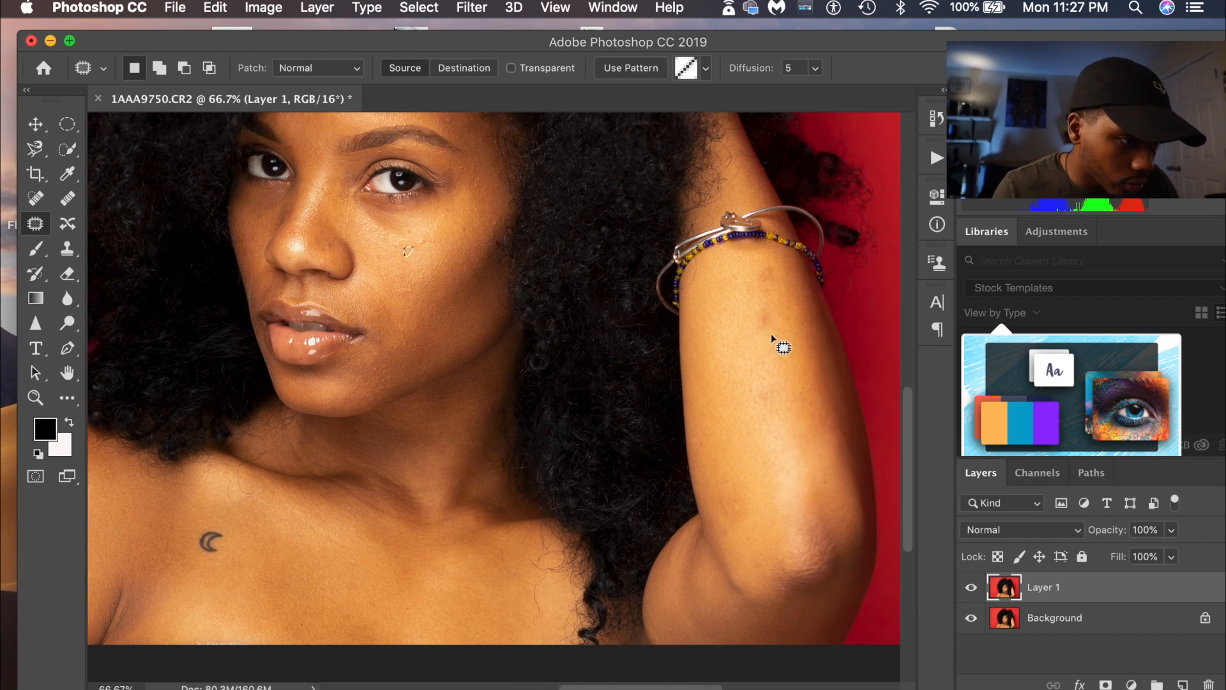
mouse_move(760, 334)
left_mouse_down()
mouse_move(741, 342)
mouse_move(721, 316)
left_mouse_up()
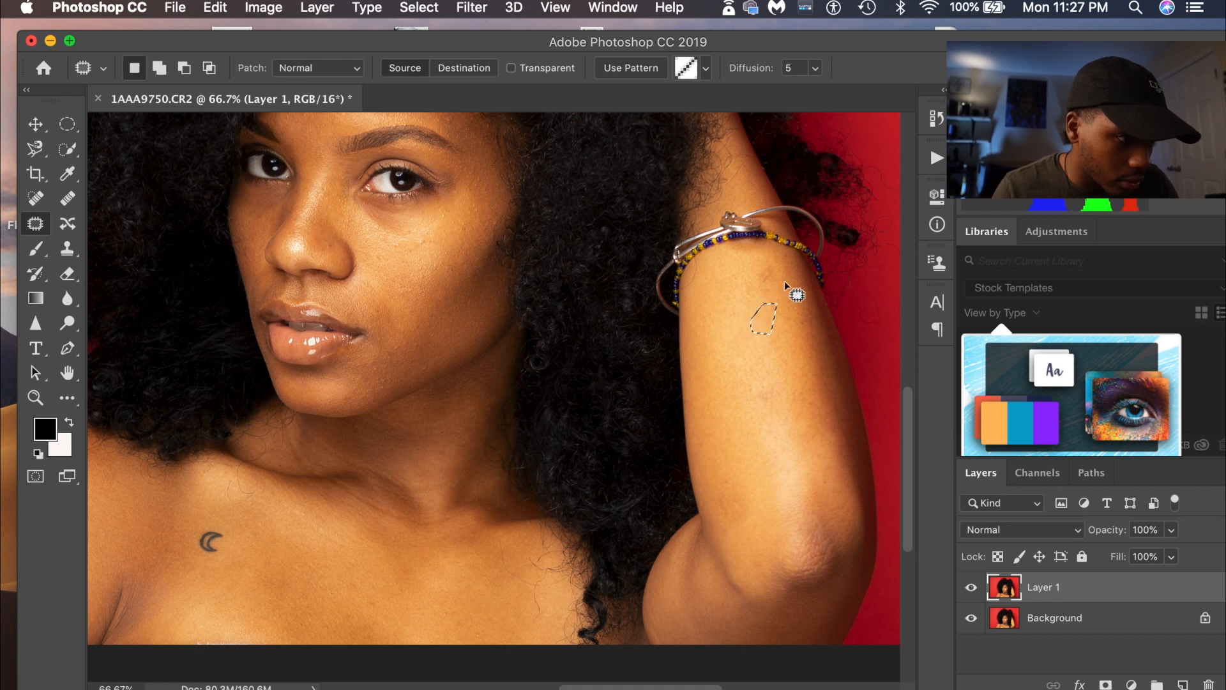
left_click_drag(764, 265, 749, 289)
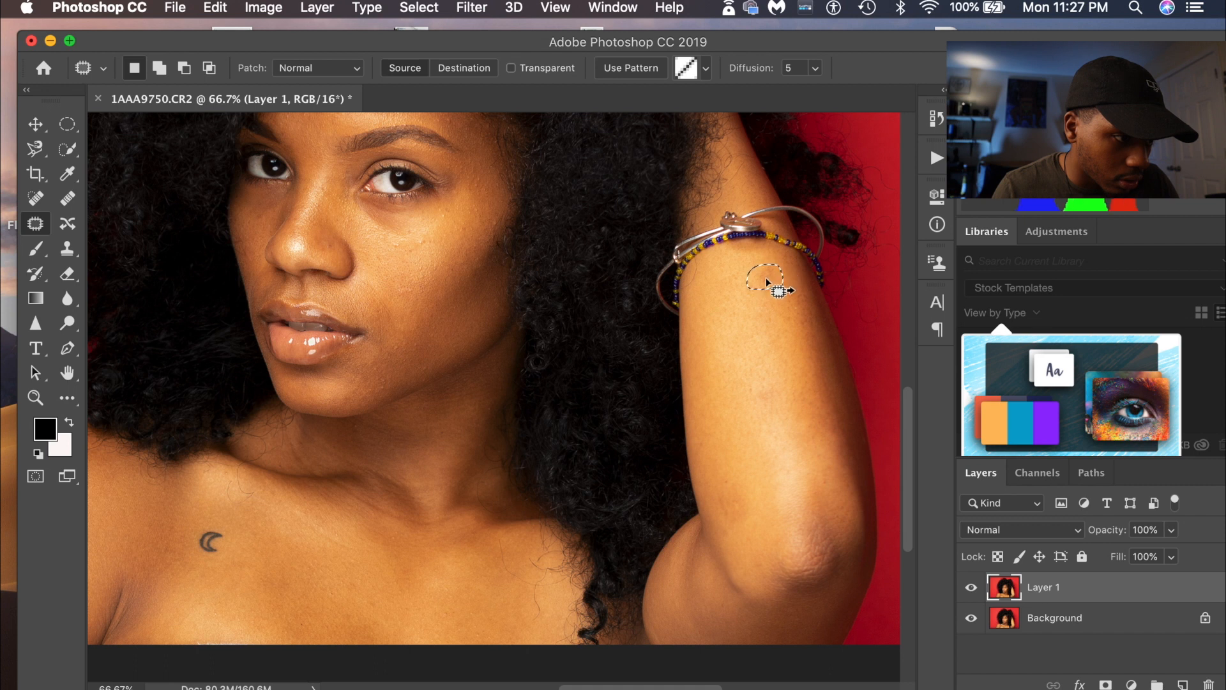
left_click_drag(765, 346, 757, 359)
left_click_drag(737, 327, 739, 331)
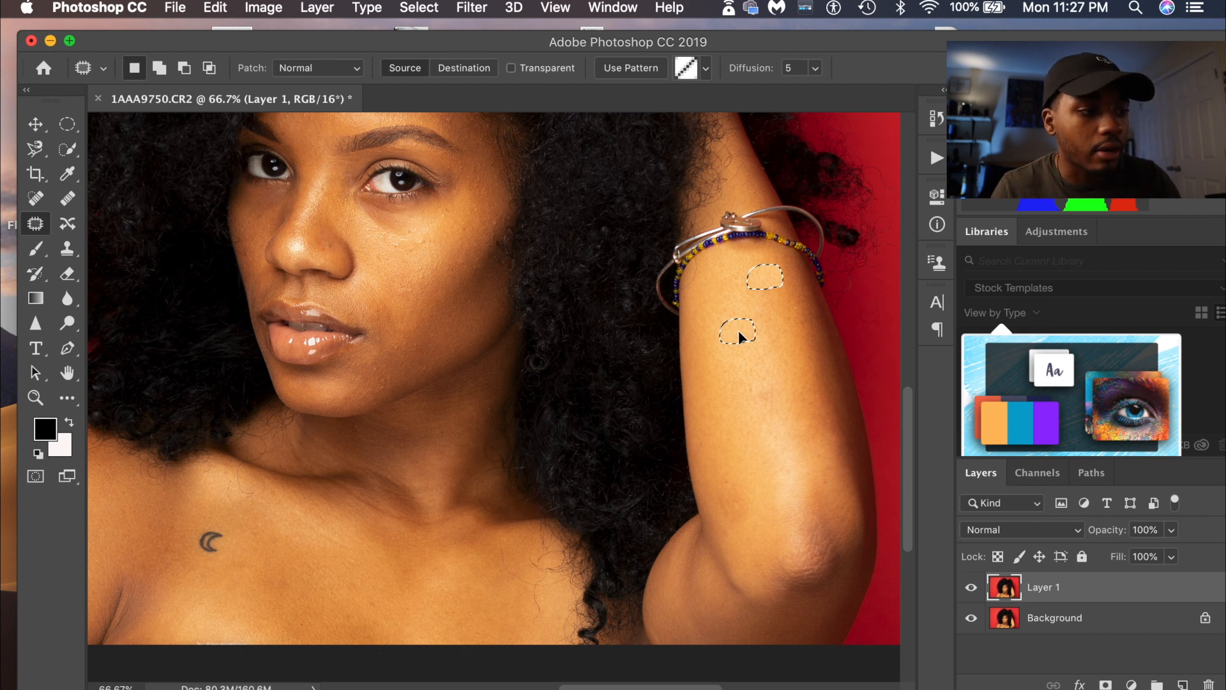
left_click_drag(740, 337, 733, 332)
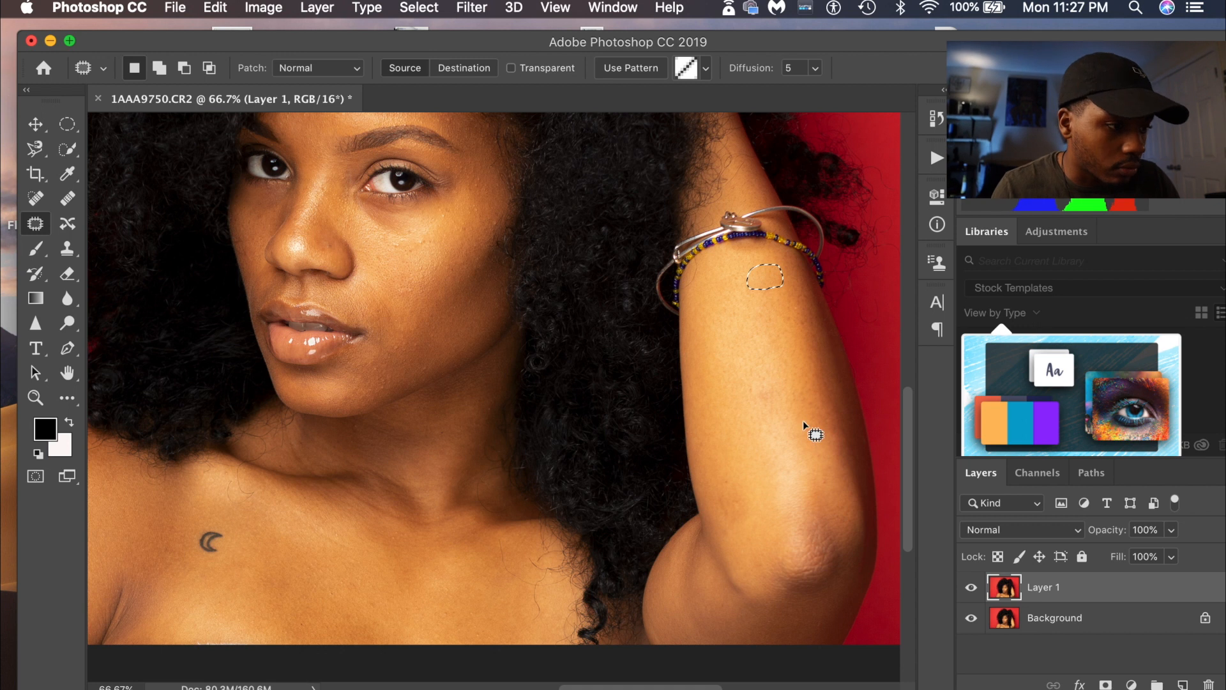
key("super+d")
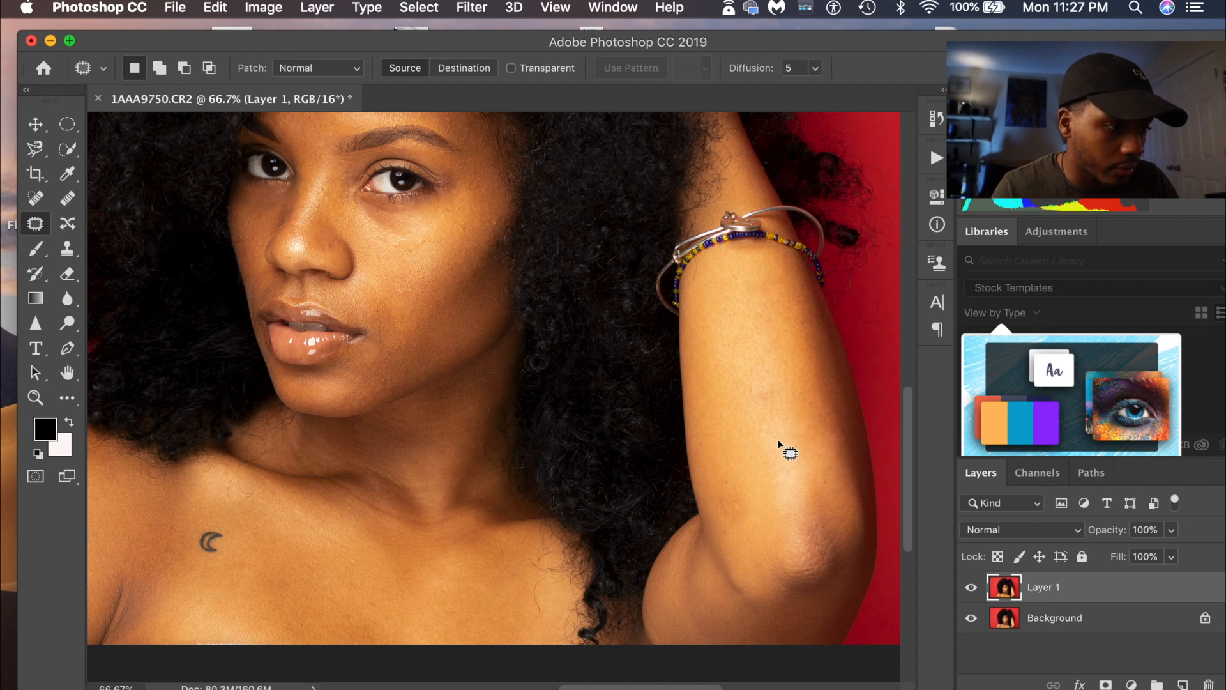
Patch the remaining cheek blemish and heal small spots on the face and forehead with the Healing Brush, sampling nearby clean skin.
left_click_drag(401, 239, 417, 236)
mouse_move(415, 237)
left_mouse_down()
mouse_move(386, 260)
mouse_move(480, 202)
mouse_move(367, 274)
left_mouse_up()
scroll(422, 231, "up", 5)
key("super+plus")
key("super+plus")
scroll(405, 263, "up", 3)
key("j")
left_click(488, 229, "alt")
left_click(388, 263)
left_click(511, 184, "alt")
left_click_drag(465, 143, 409, 180)
left_click_drag(556, 165, 632, 163)
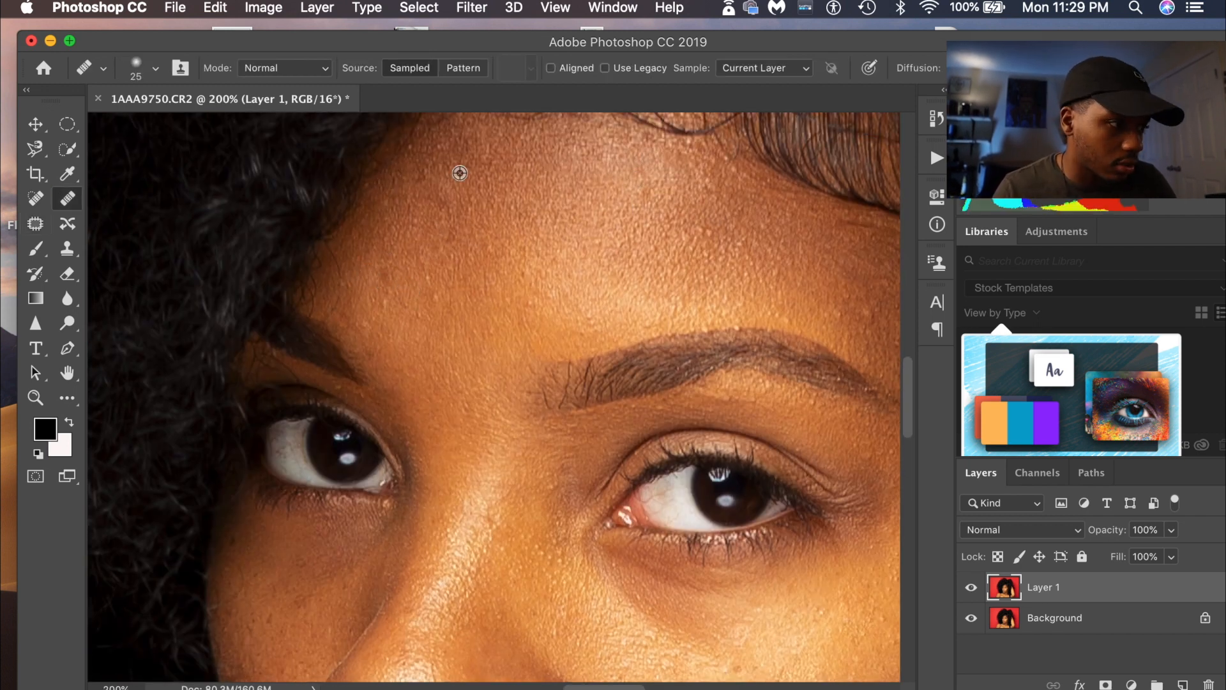
Inspect the skin on the lower face, cheeks, neck and shoulder up close, and review the whole portrait for remaining blemishes.
scroll(533, 312, "down", 10)
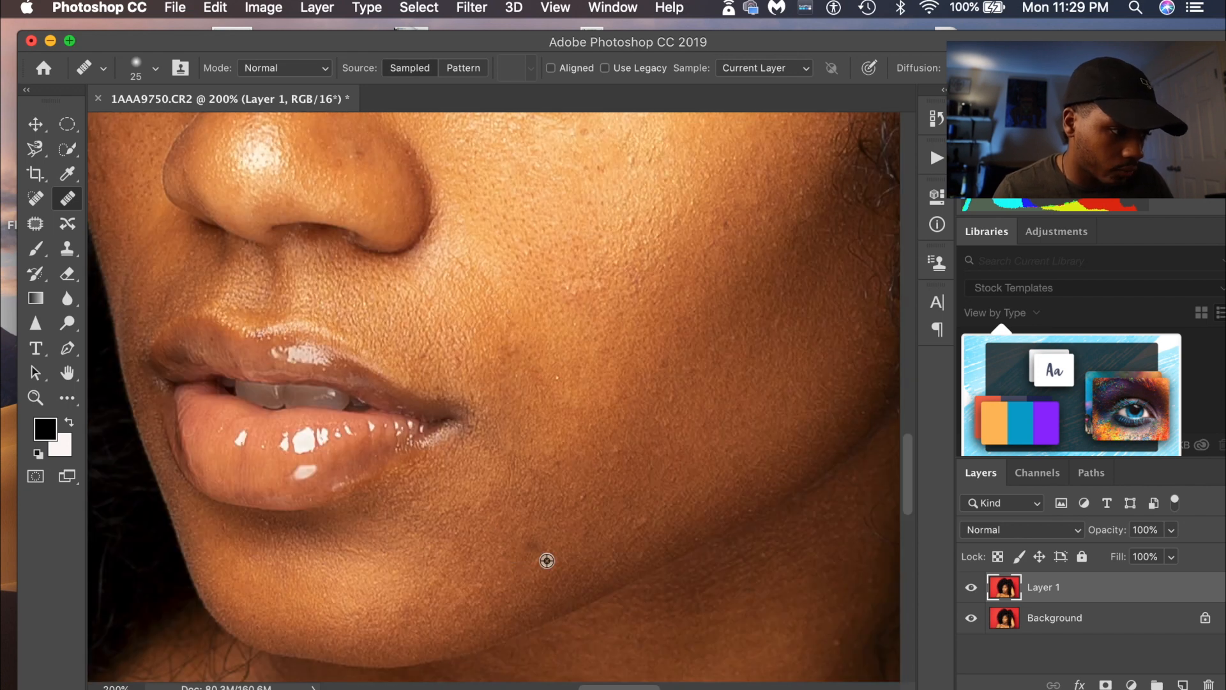
scroll(709, 243, "up", 5)
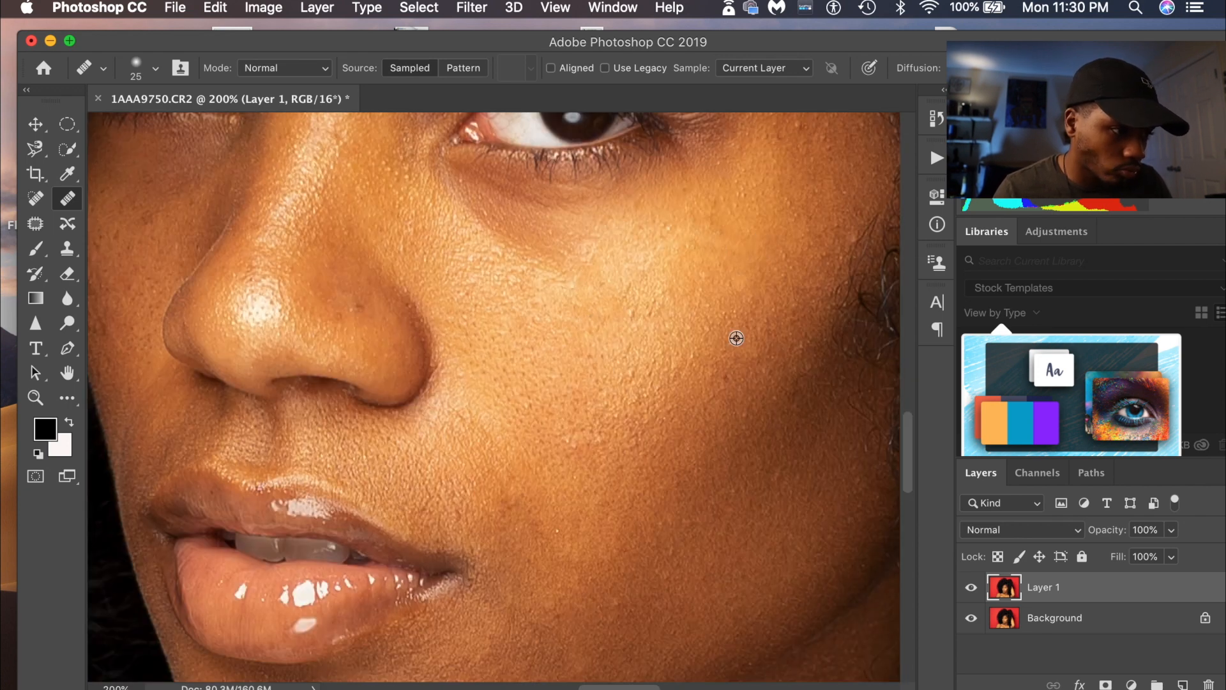
scroll(718, 245, "down", 10)
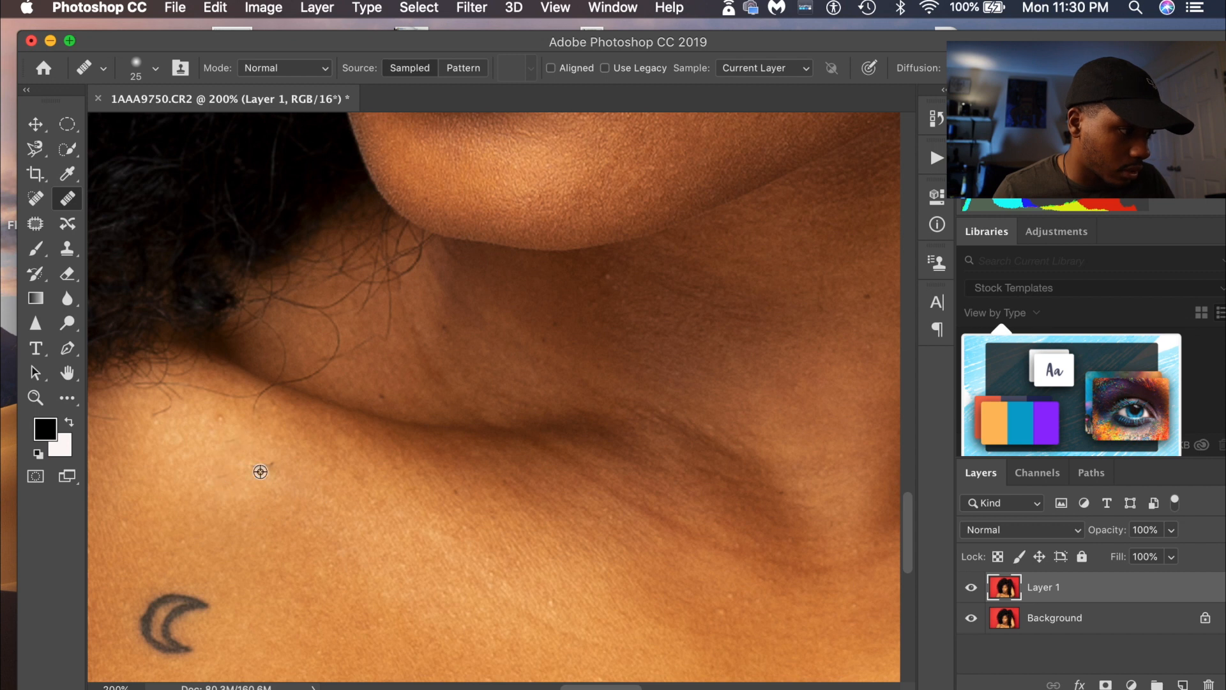
scroll(285, 427, "up", 10)
key("super+minus")
key("super+minus")
key("super+minus")
key("super+minus")
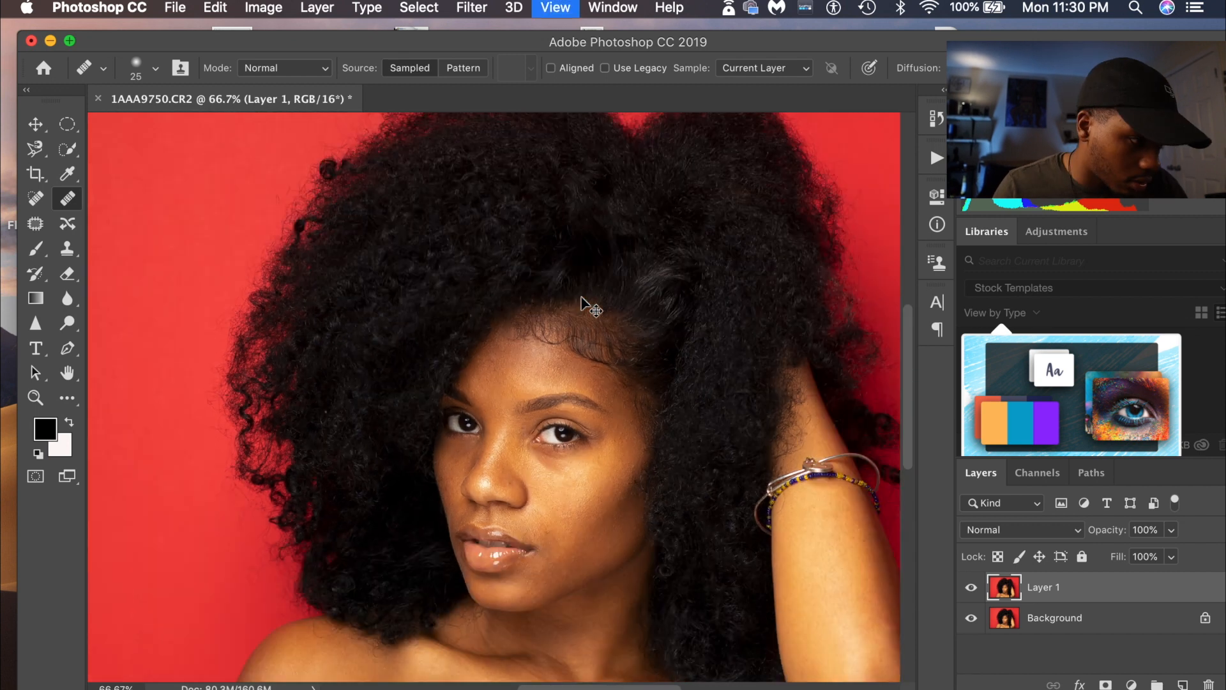
key("super+minus")
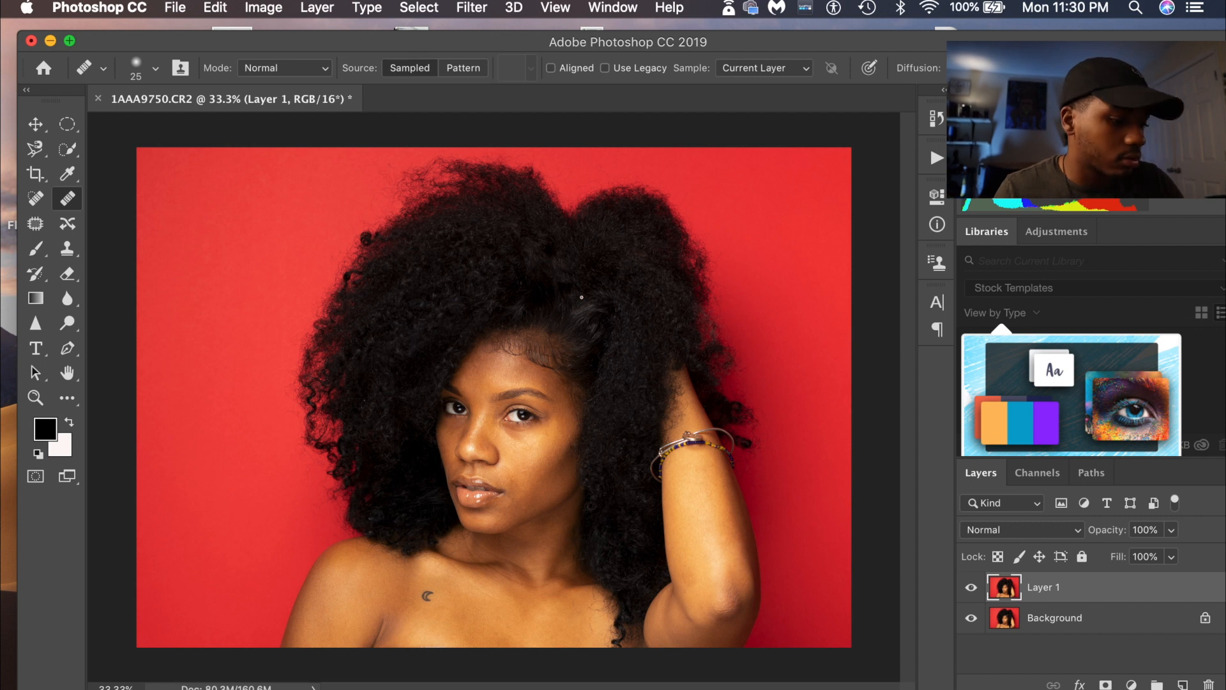
key("super+equal")
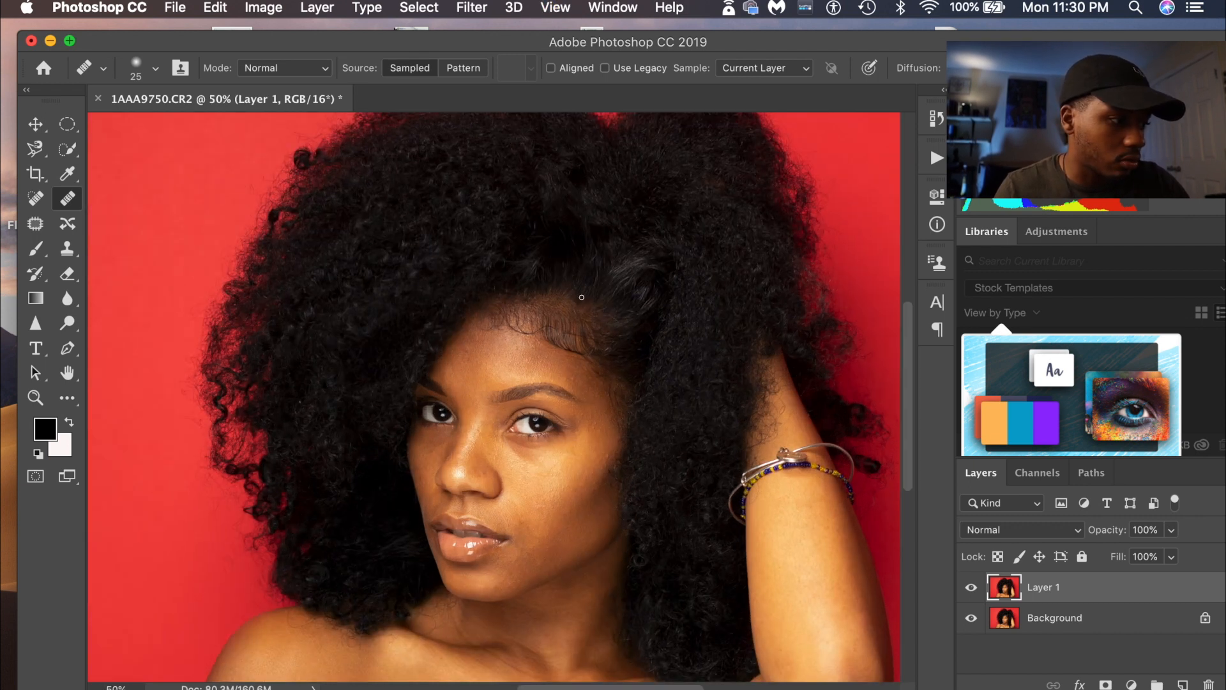
scroll(581, 298, "up", 5)
scroll(581, 297, "down", 7)
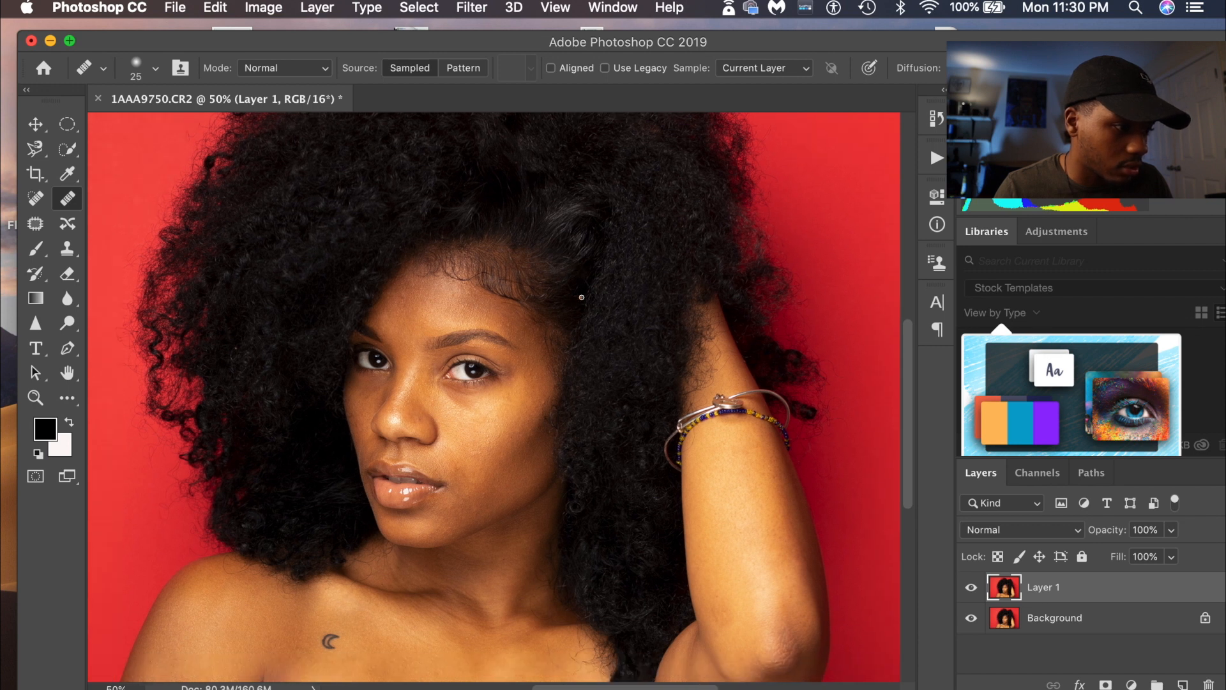
scroll(586, 272, "down", 2)
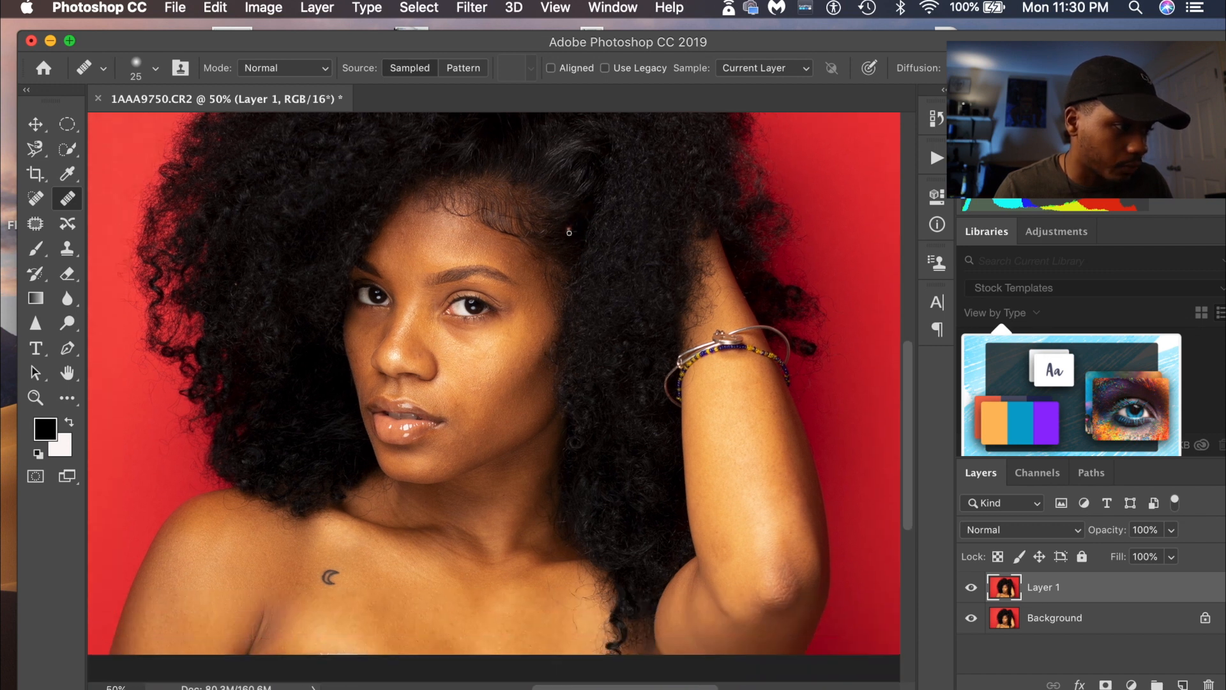
scroll(569, 240, "up", 2)
Rename the duplicated portrait layer as "clean".
double_click(1048, 587)
type("clean")
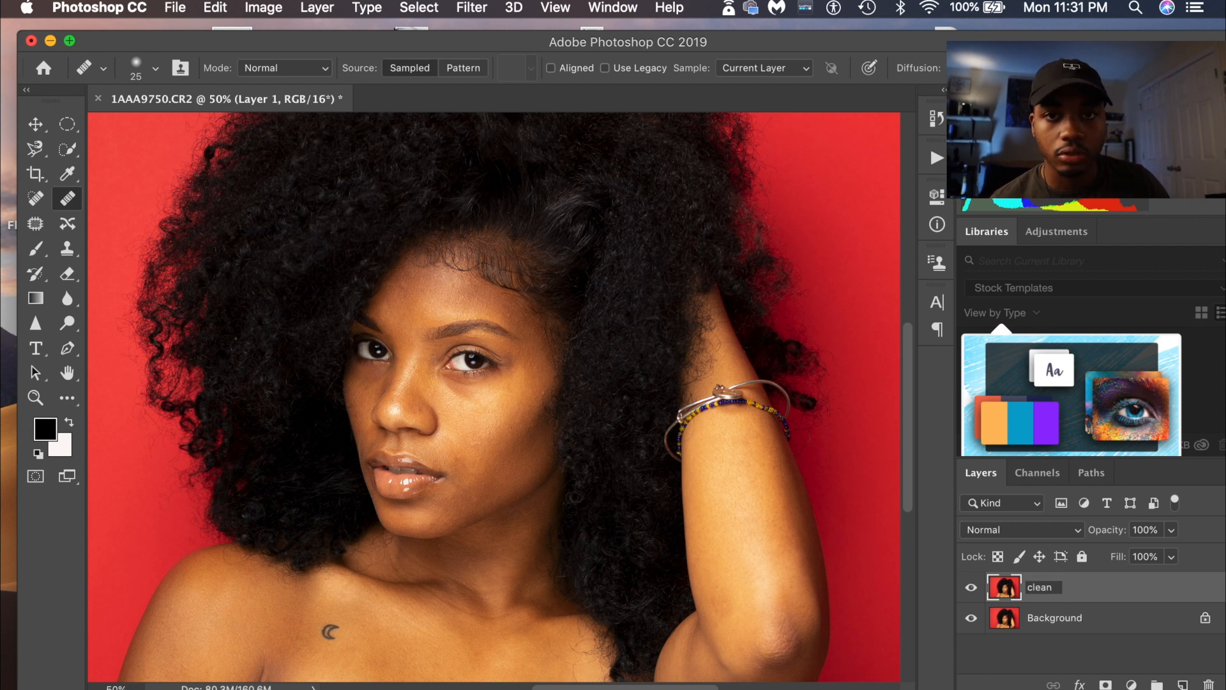
key("Return")
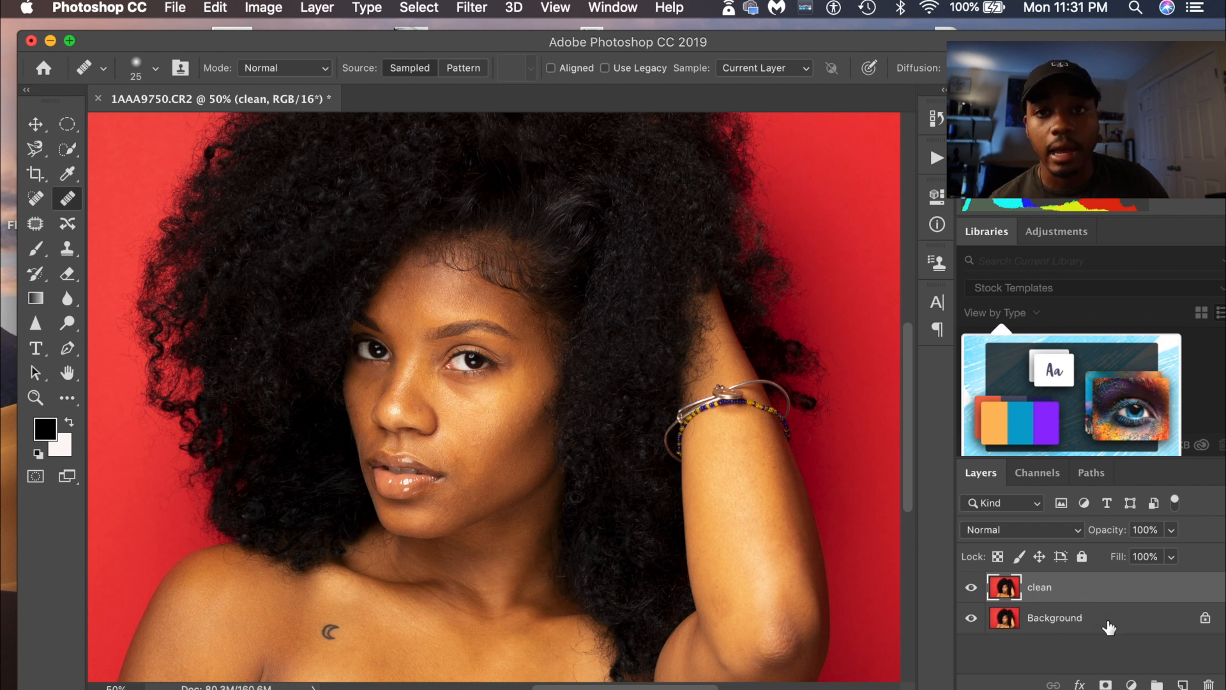
Run the FS 16-Bit frequency separation action from Marcin Actions, using a Gaussian Blur radius of 10.0 pixels.
left_click(934, 163)
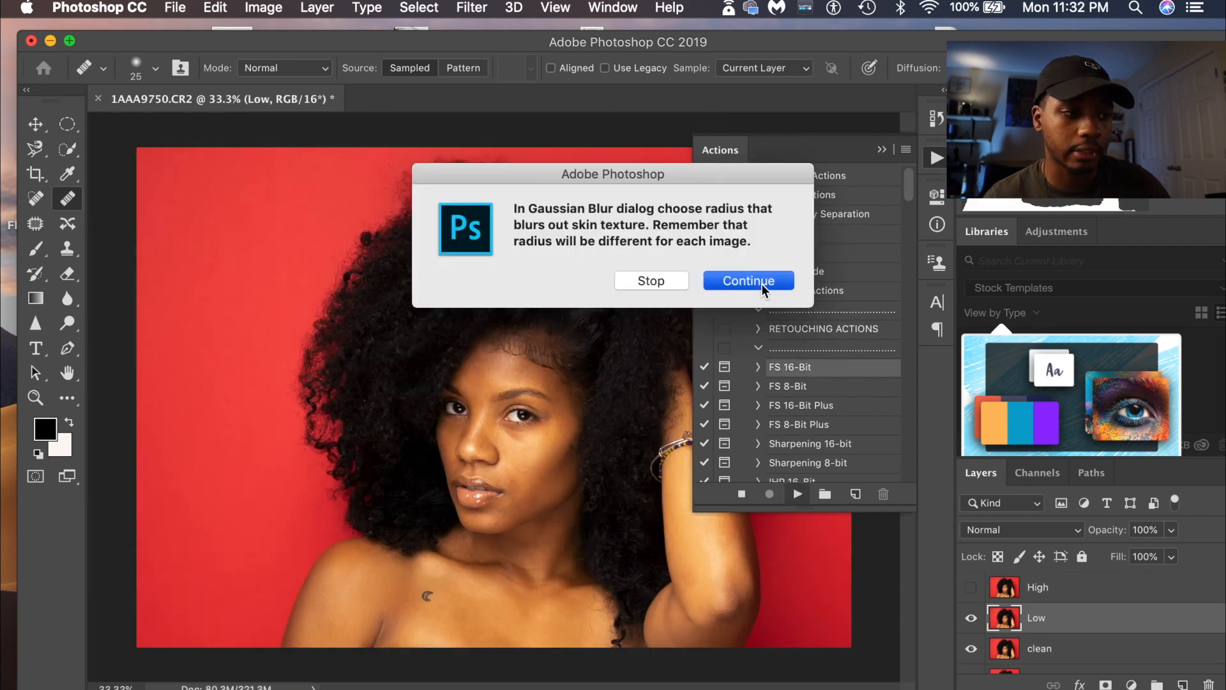
left_click(762, 284)
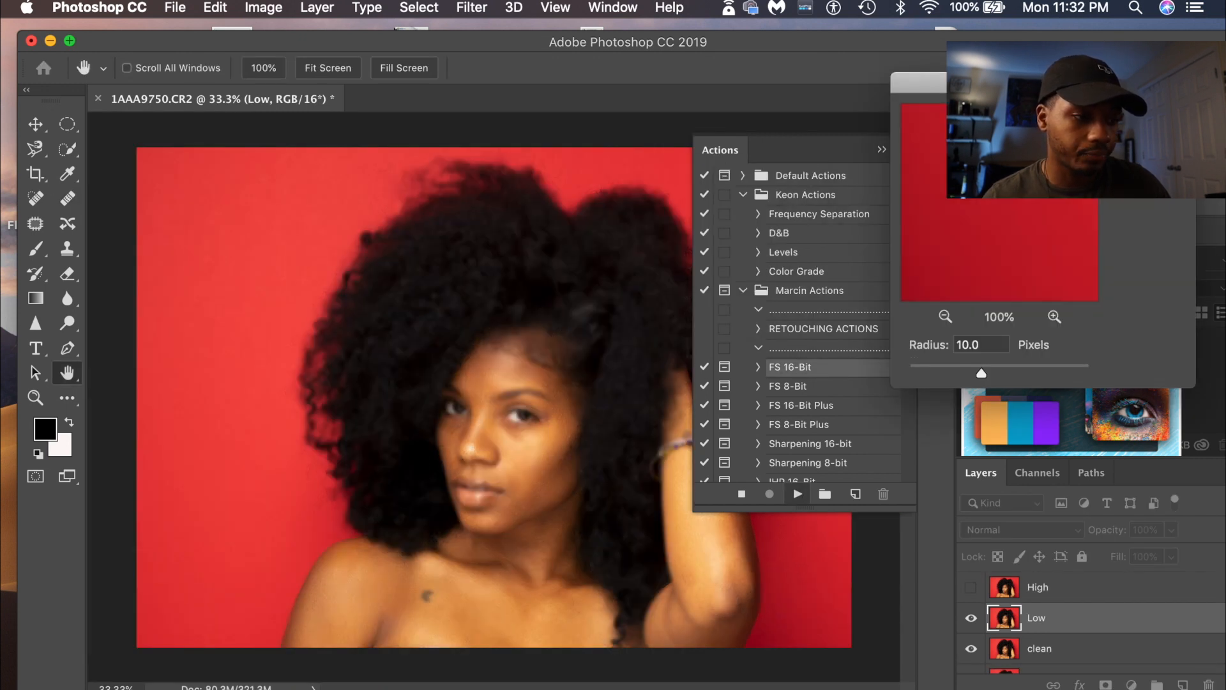
key("Return")
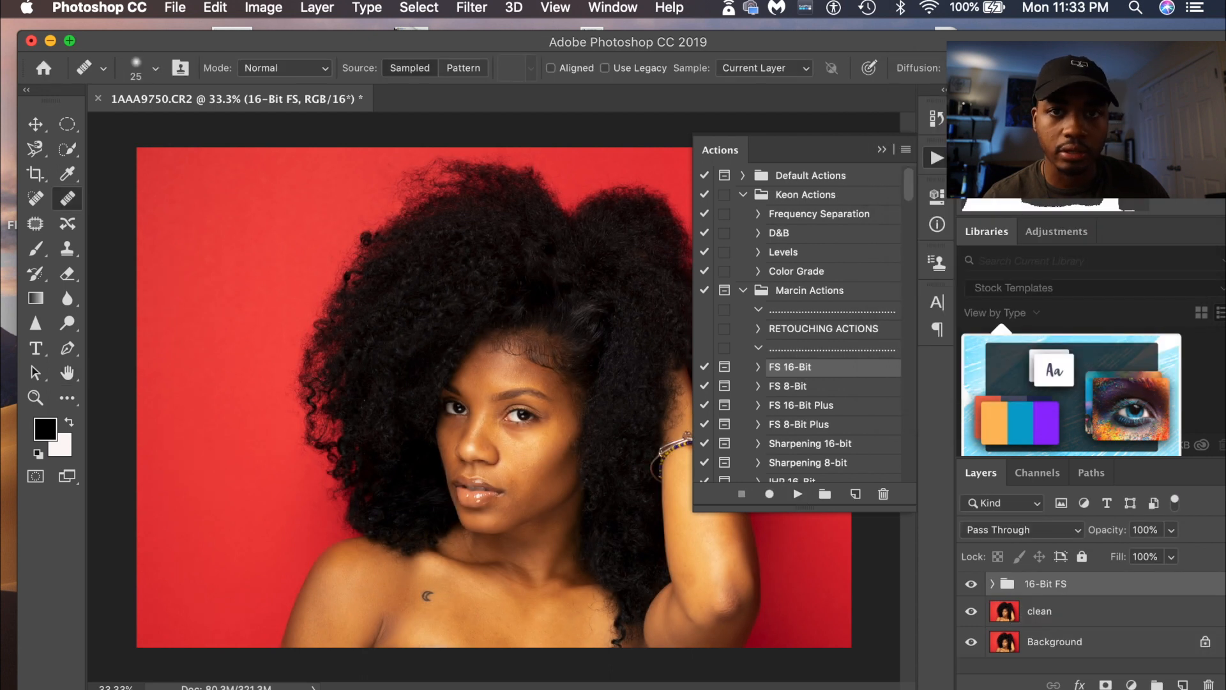
left_click(883, 148)
Expand the 16-Bit FS group and select its High layer.
left_click(994, 583)
scroll(1048, 601, "down", 2)
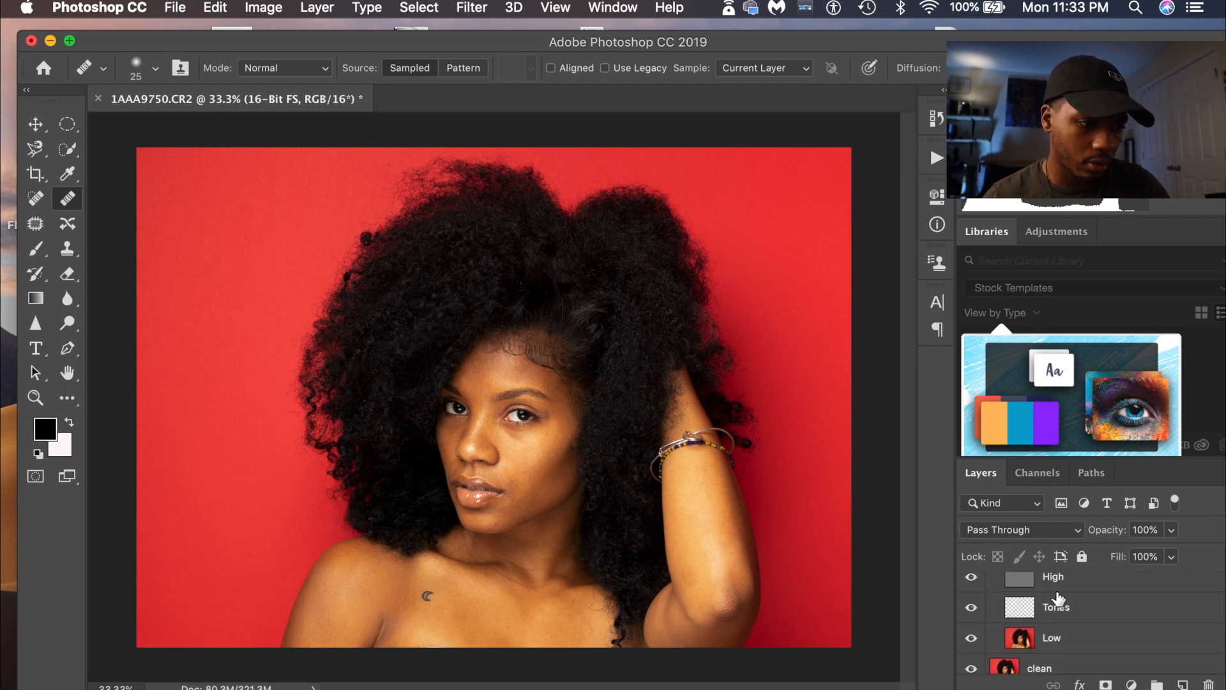
left_click(1070, 642)
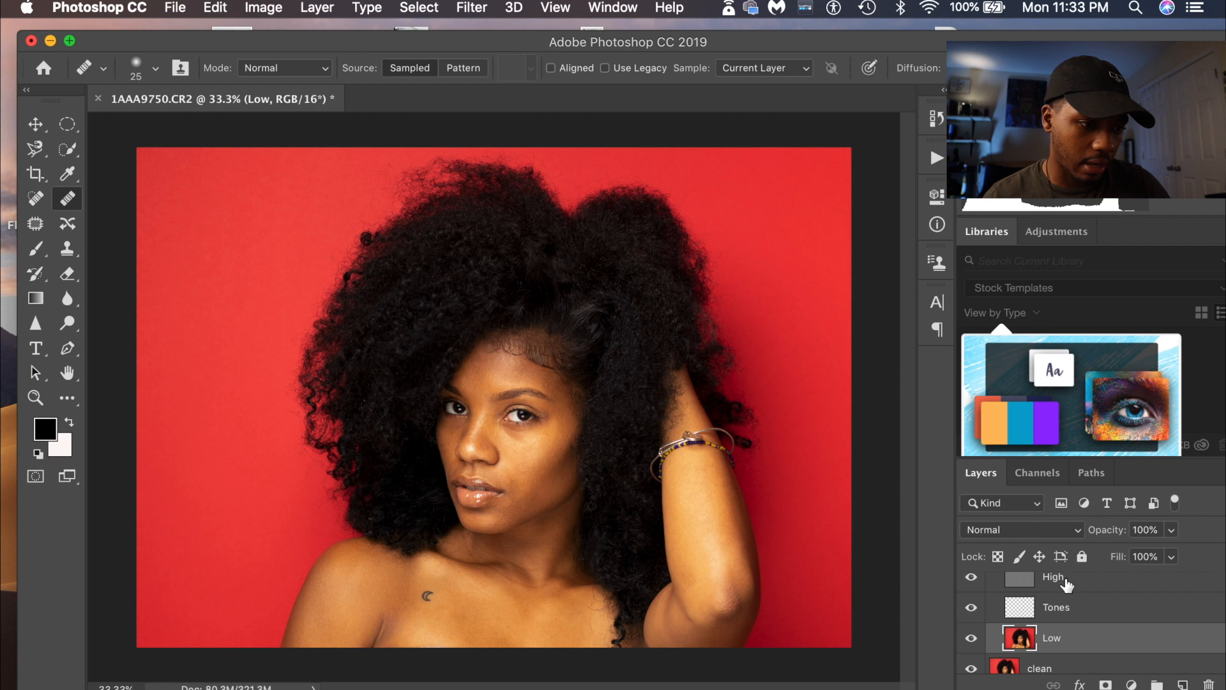
left_click(1067, 583)
Toggle the visibility of the High, Tones and Low layers to compare skin texture with the blurred colour layer.
left_click(971, 649)
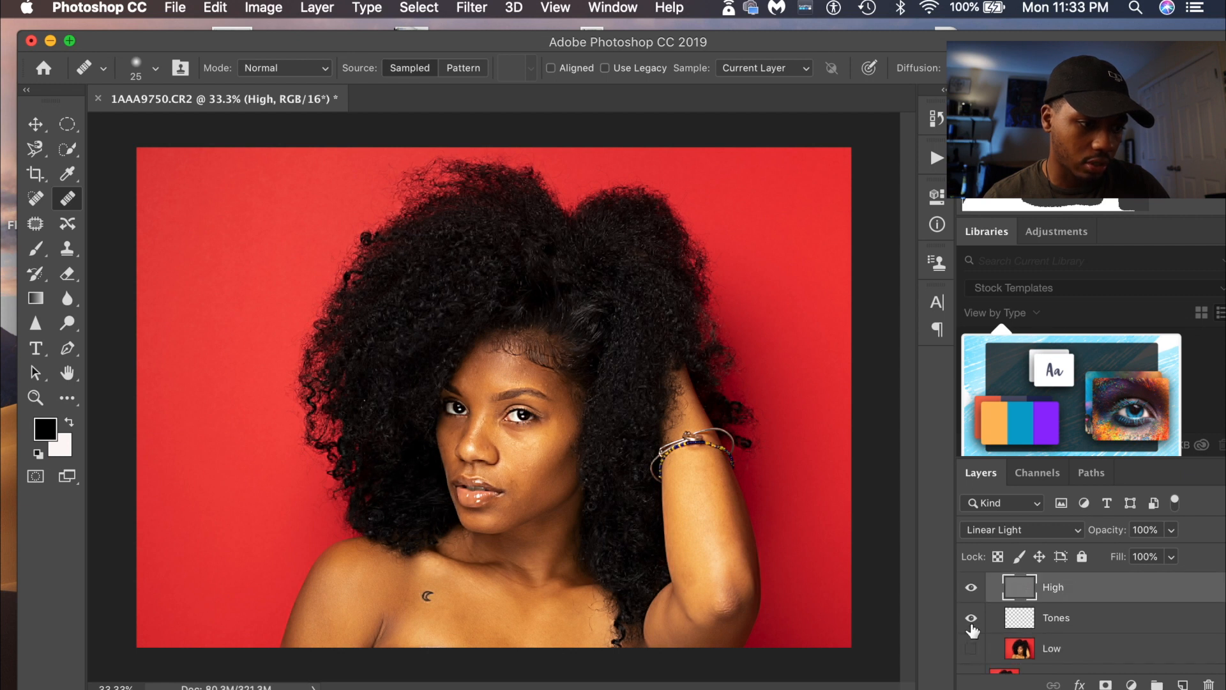
scroll(976, 632, "down", 3)
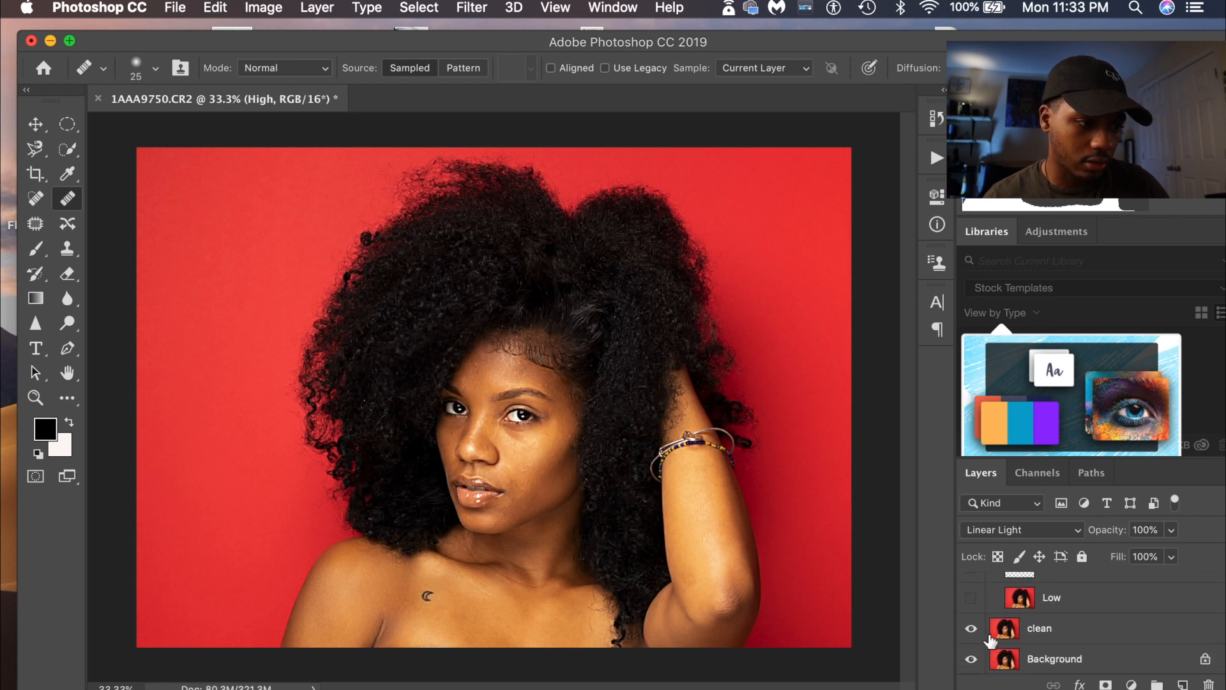
scroll(989, 625, "up", 3)
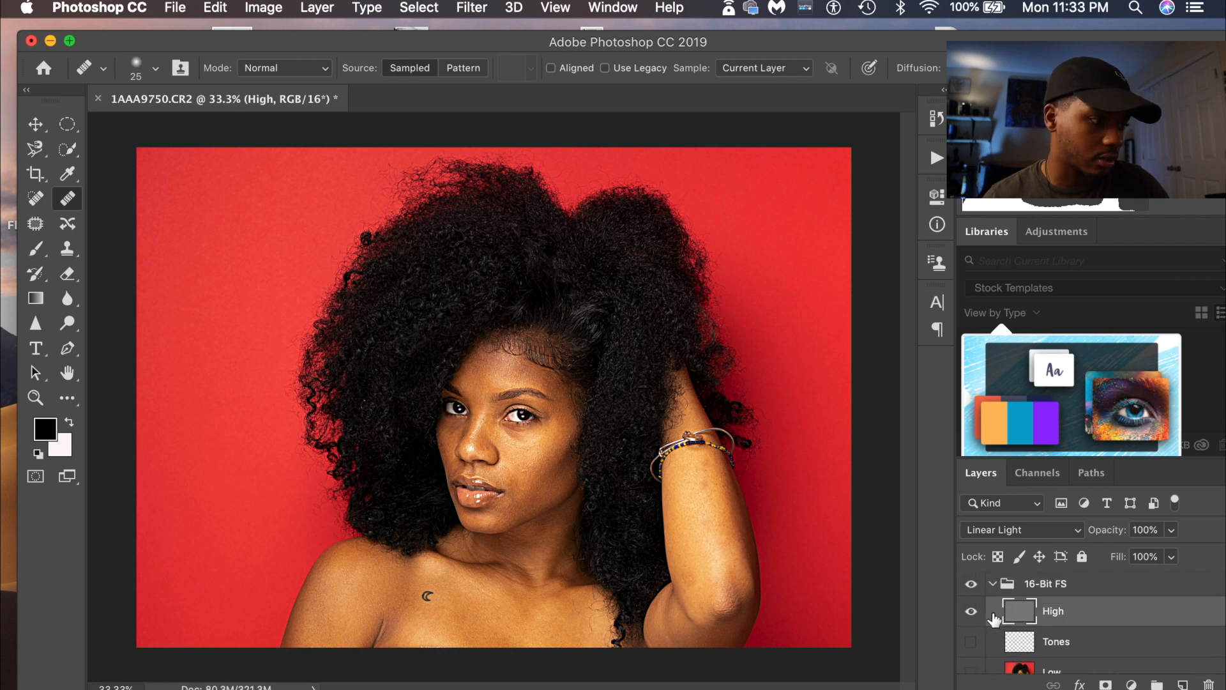
scroll(995, 620, "down", 1)
left_click(971, 603)
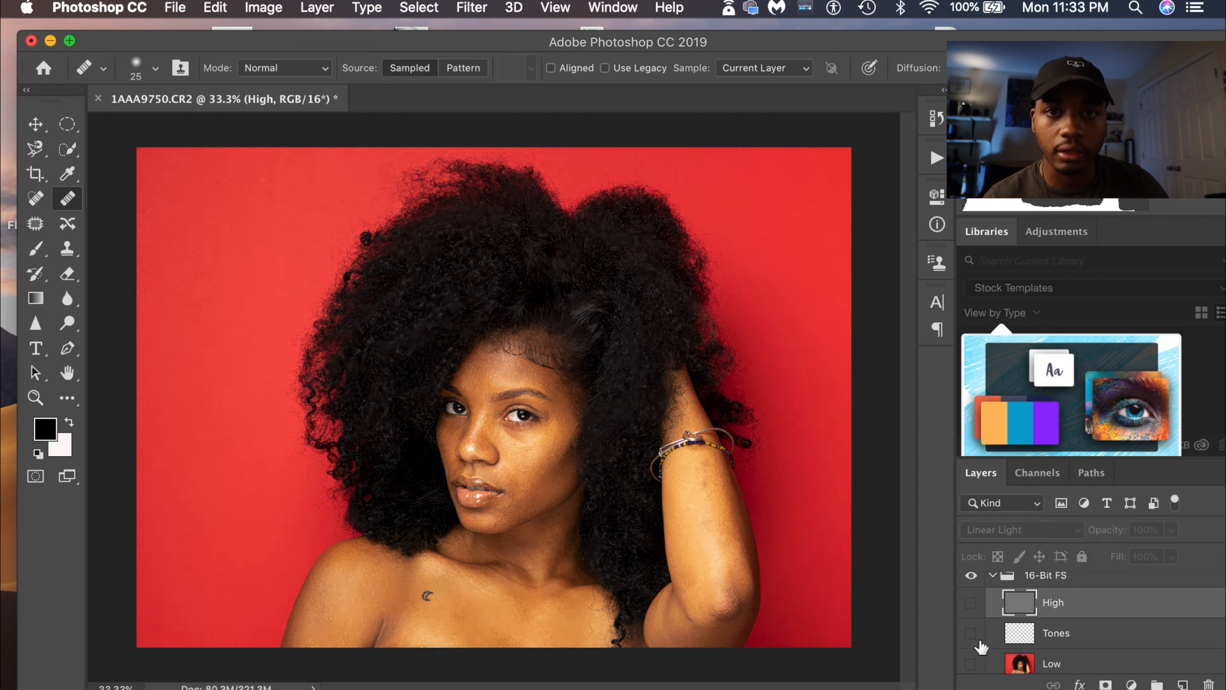
left_click(971, 664)
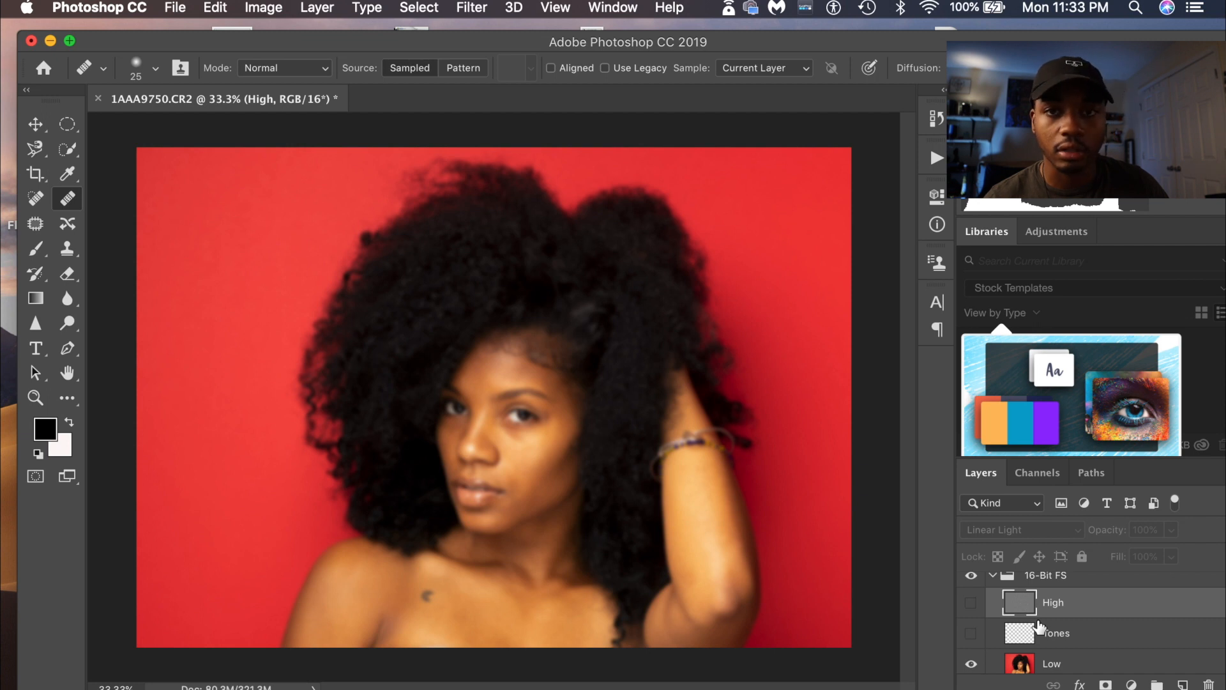
left_click(971, 603)
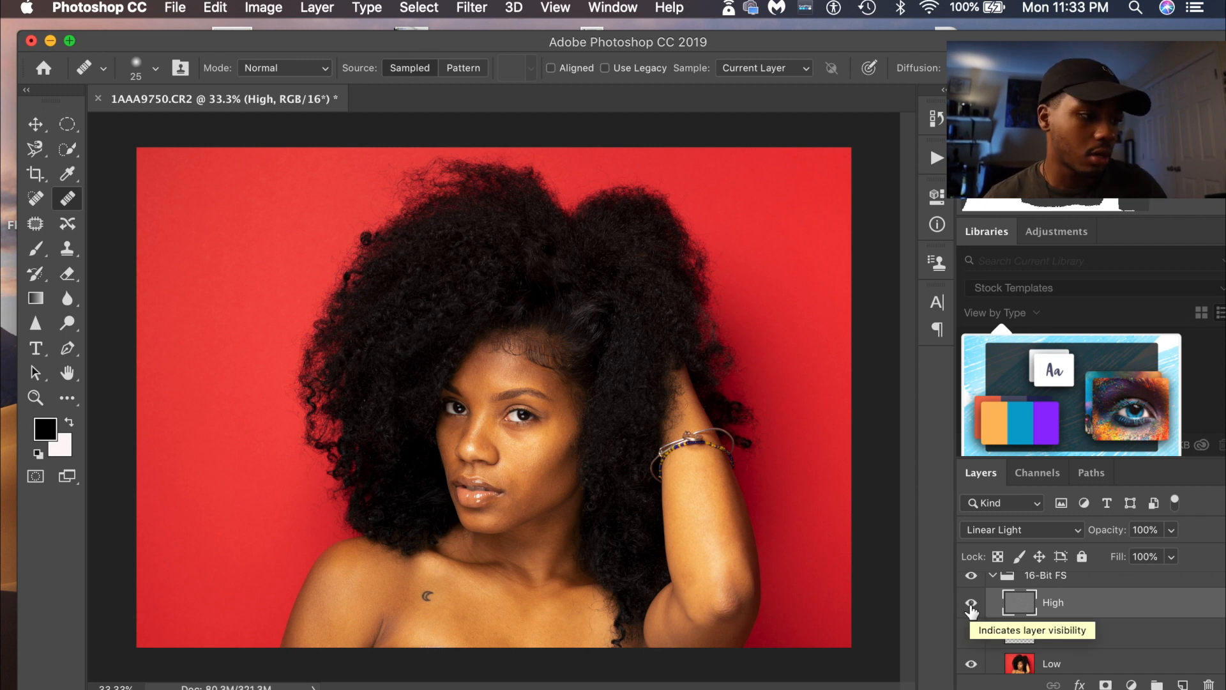
Hide the High layer to examine the blurred Low layer on the face at 100% magnification.
key("super+equal")
key("super+equal")
key("super+equal")
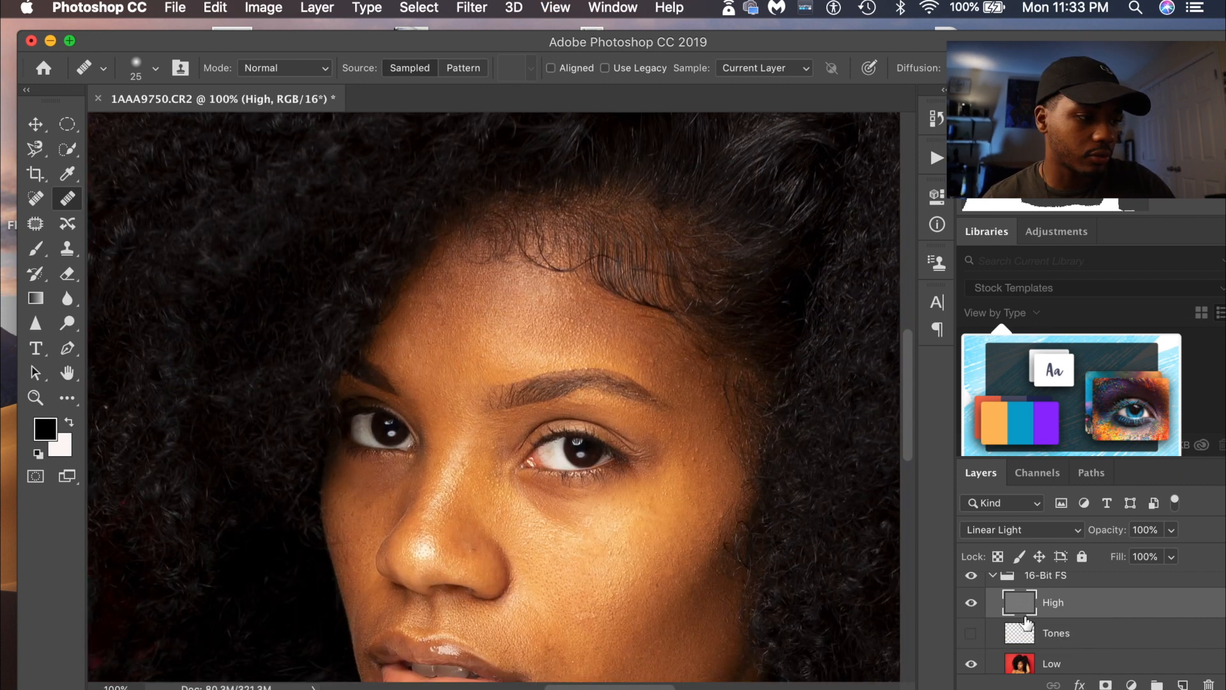
left_click(972, 603)
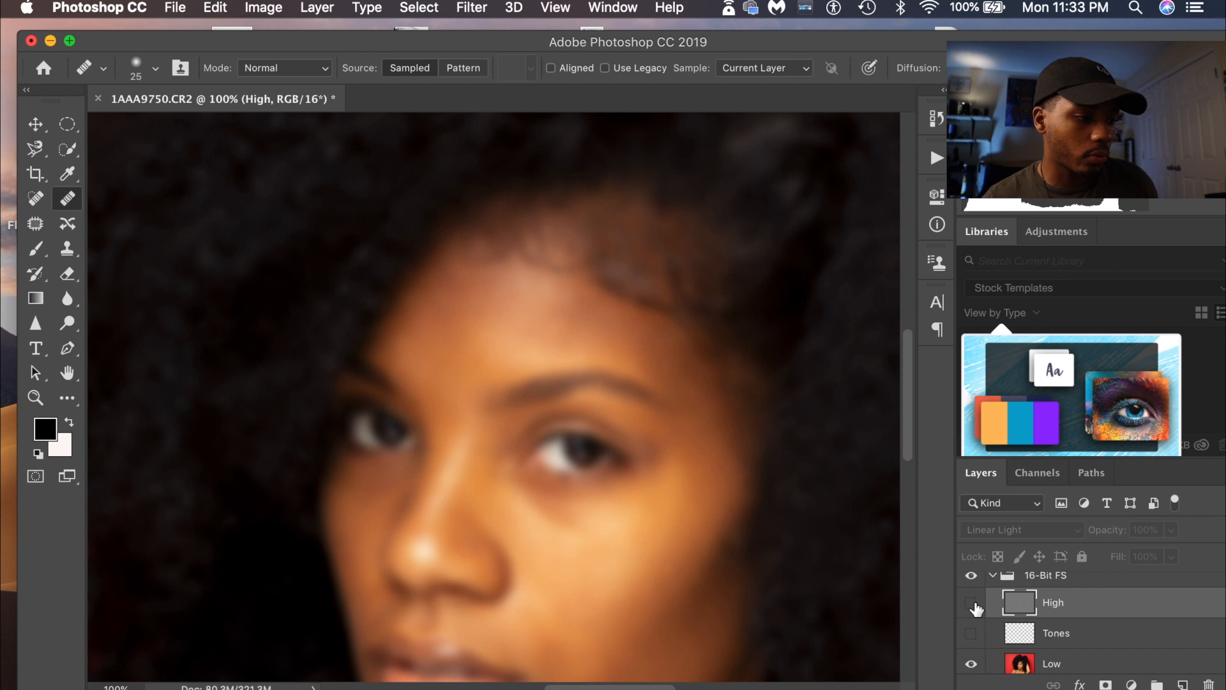
Switch the High layer's visibility on and off to compare the face with and without texture, leaving it visible.
left_click(972, 604)
scroll(734, 565, "down", 3)
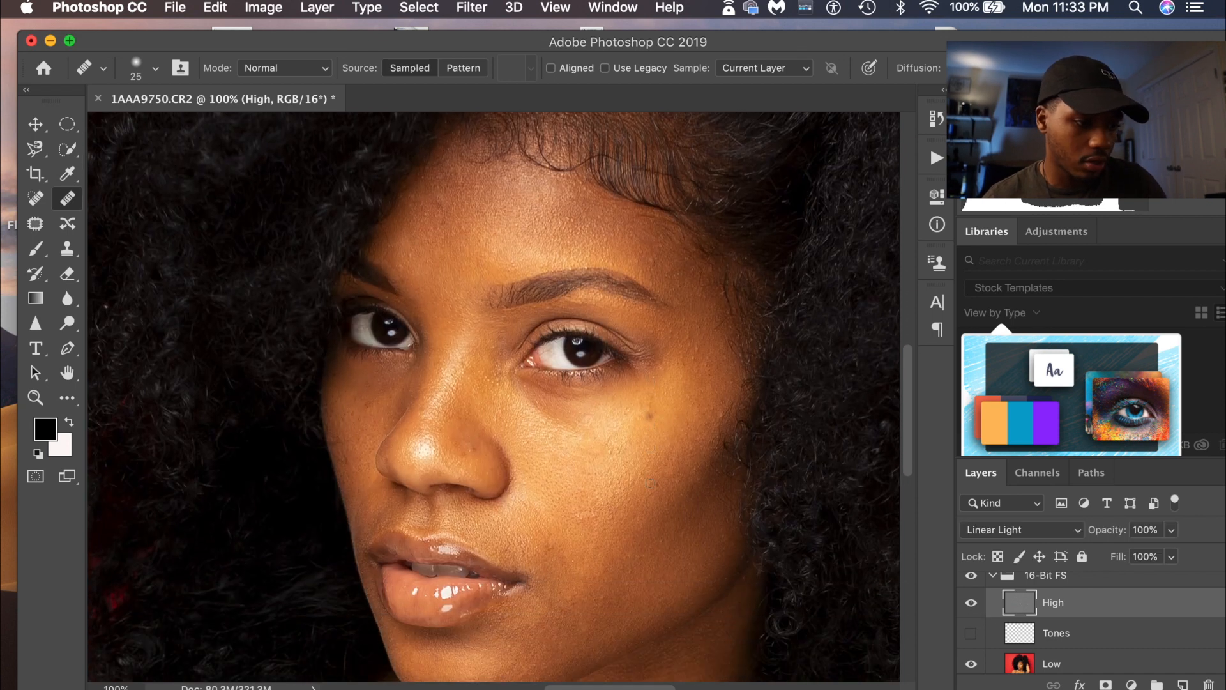
left_click(972, 603)
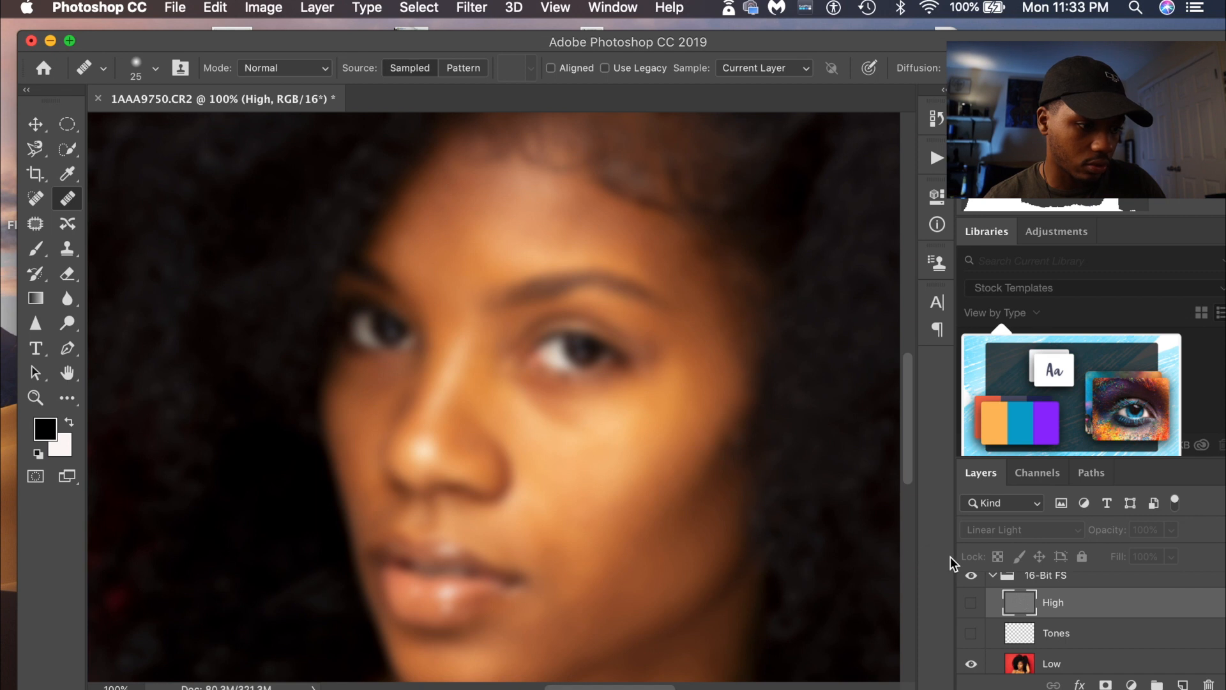
left_click(971, 603)
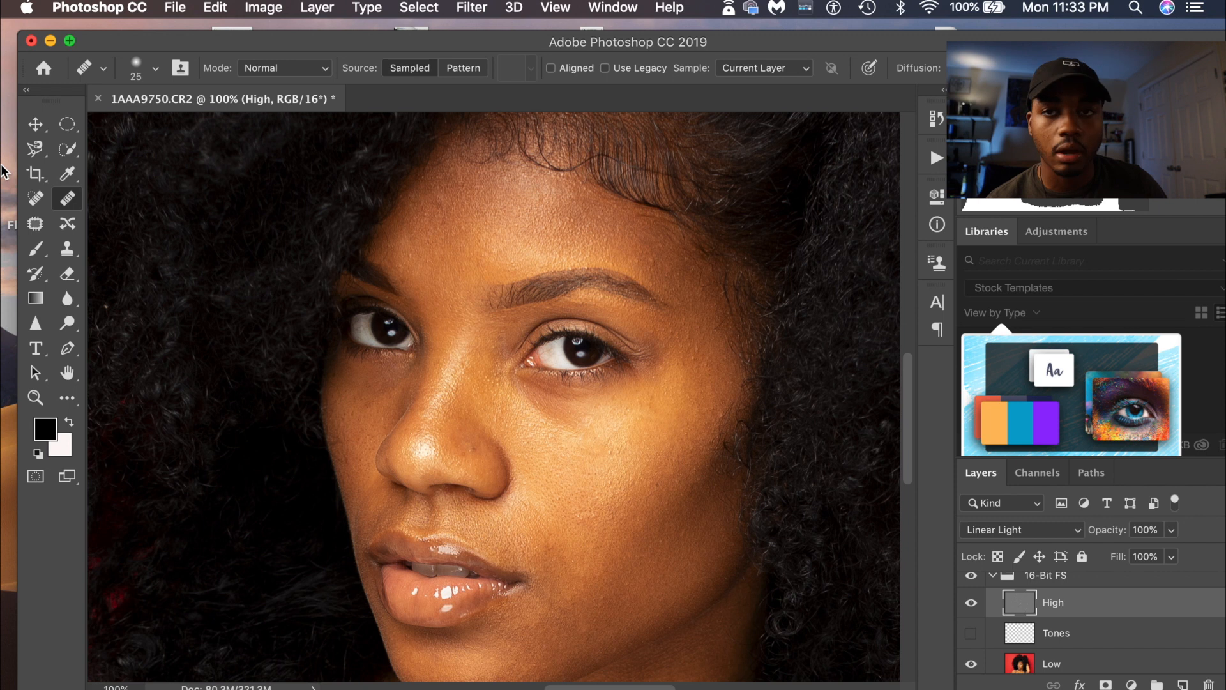
Outline the cheek below the eye, down to the jaw, using the Lasso tool with a 10 px feather.
left_click(66, 155)
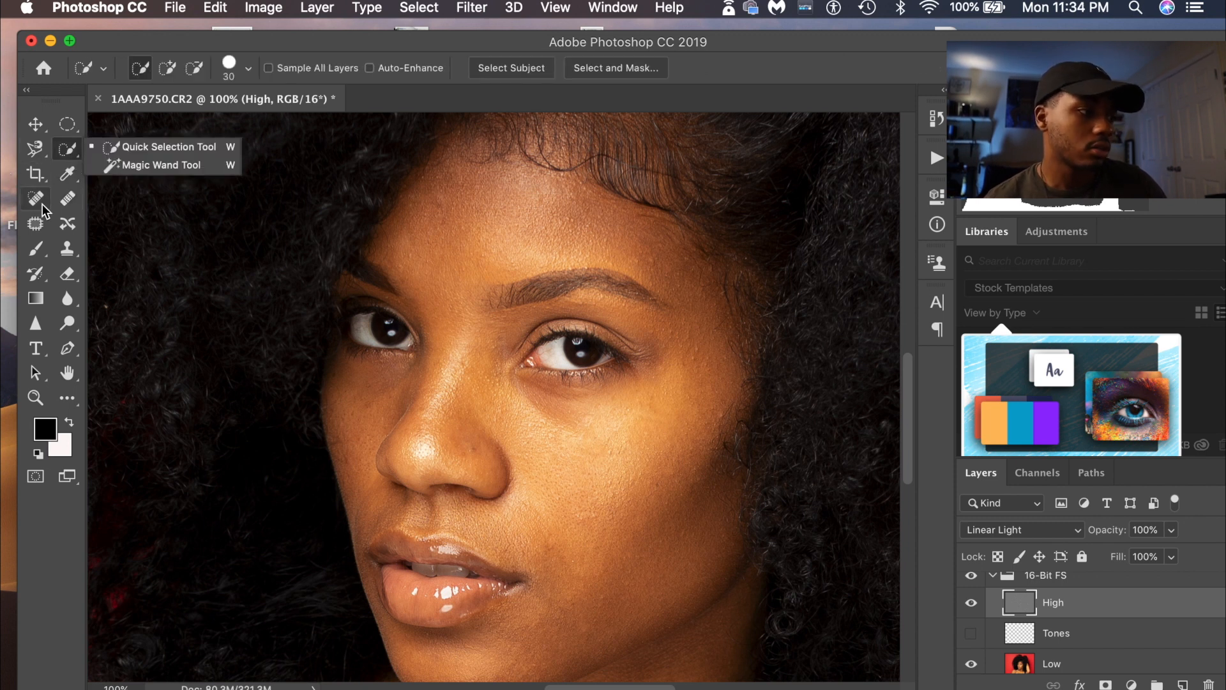
left_click(42, 206)
left_click(73, 157)
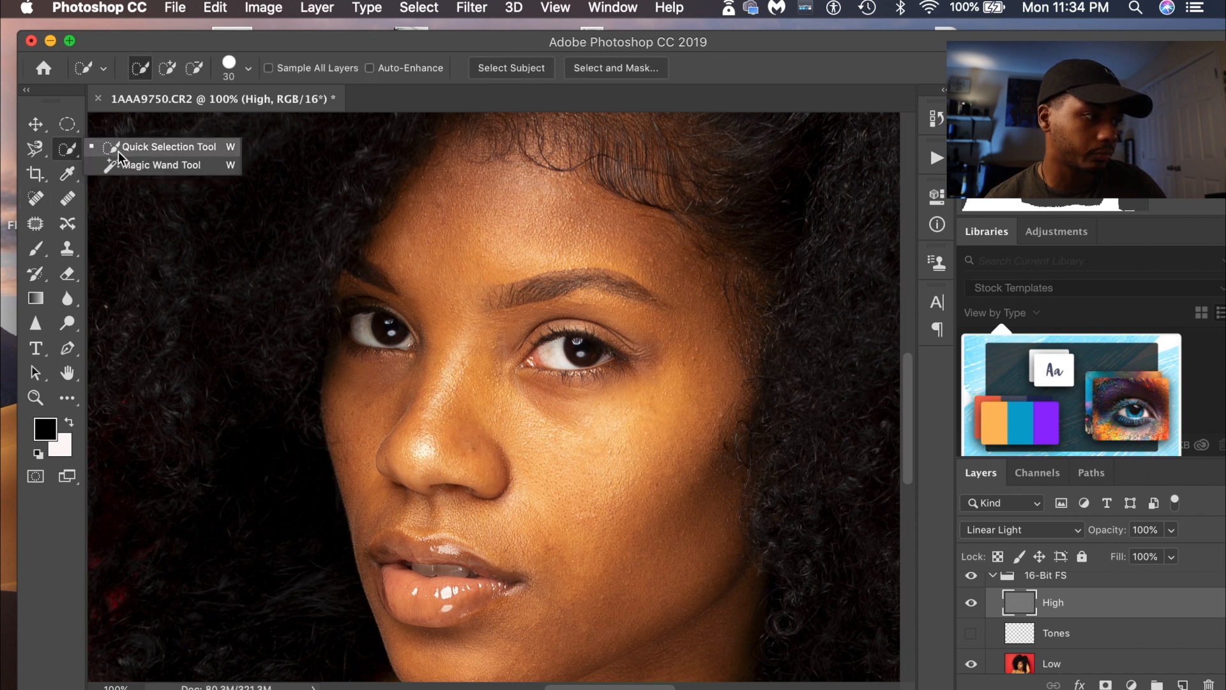
left_click(45, 153)
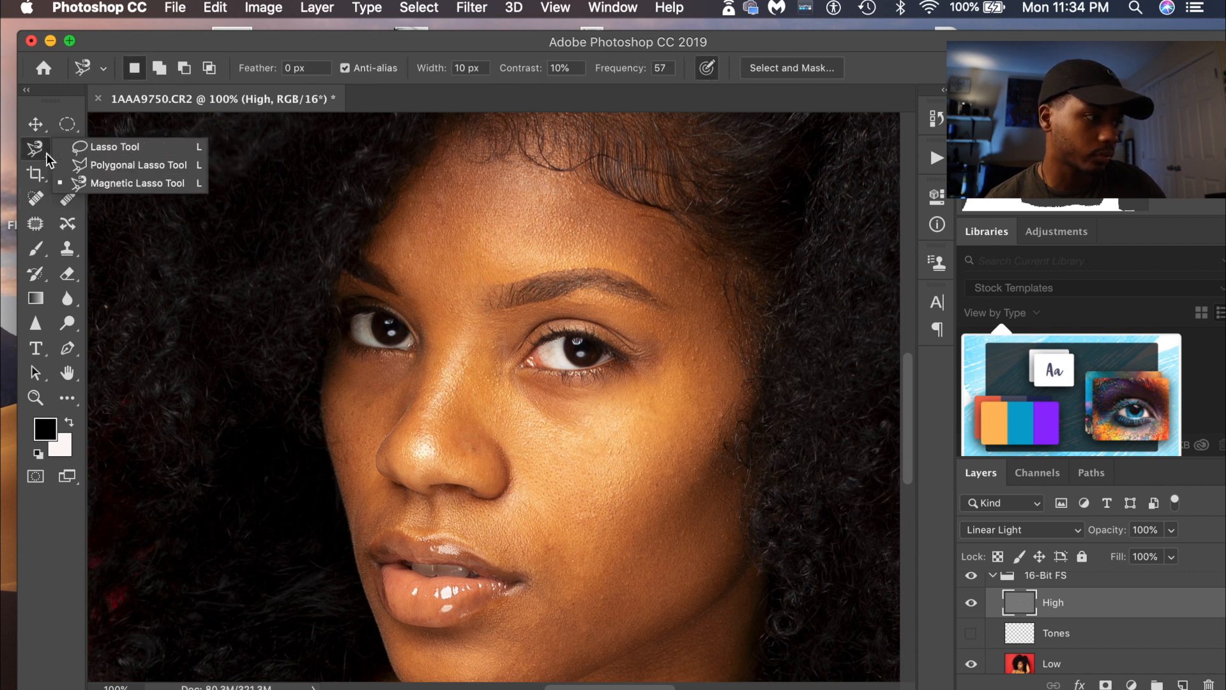
left_click(86, 150)
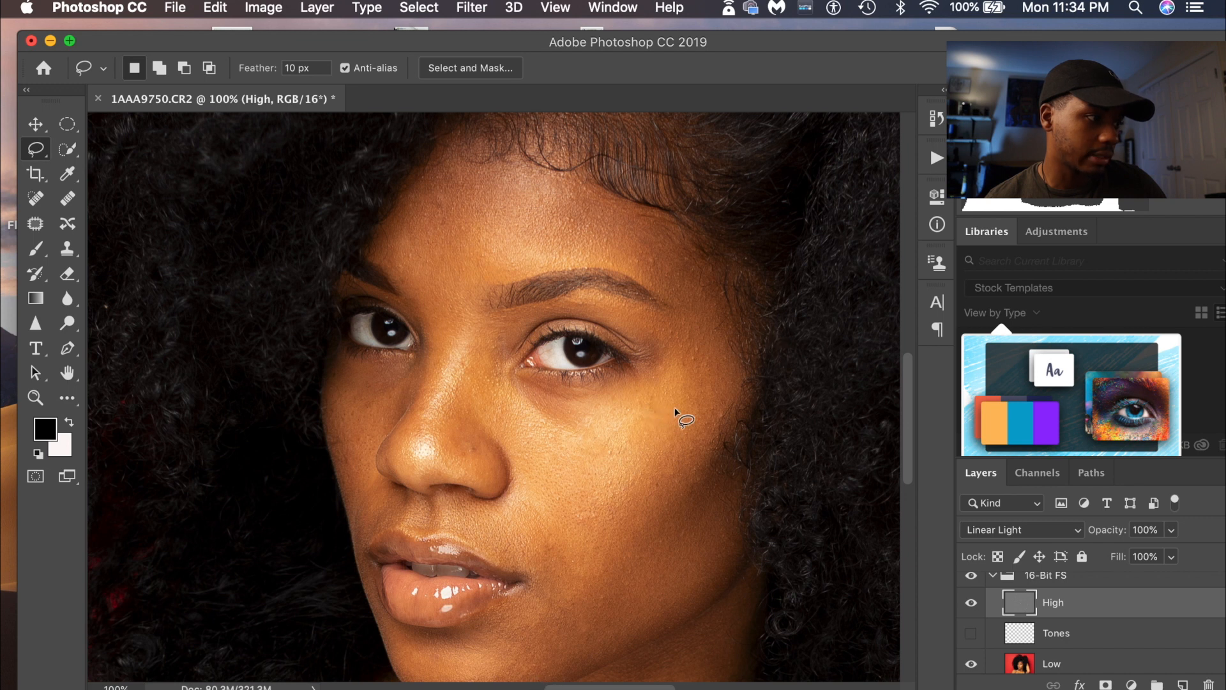
mouse_move(724, 349)
left_mouse_down()
mouse_move(561, 388)
mouse_move(479, 382)
mouse_move(481, 415)
mouse_move(515, 465)
mouse_move(516, 534)
mouse_move(543, 575)
mouse_move(531, 638)
mouse_move(547, 660)
mouse_move(620, 658)
mouse_move(715, 582)
mouse_move(723, 346)
left_mouse_up()
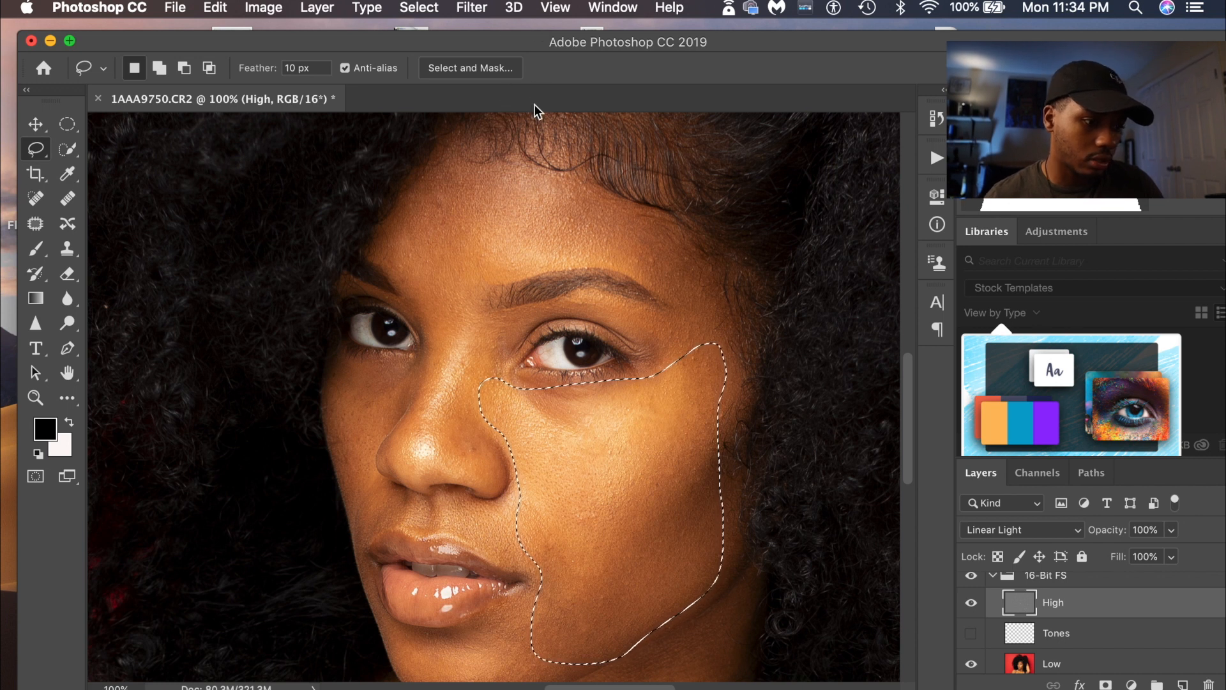
left_click(463, 11)
mouse_move(616, 234)
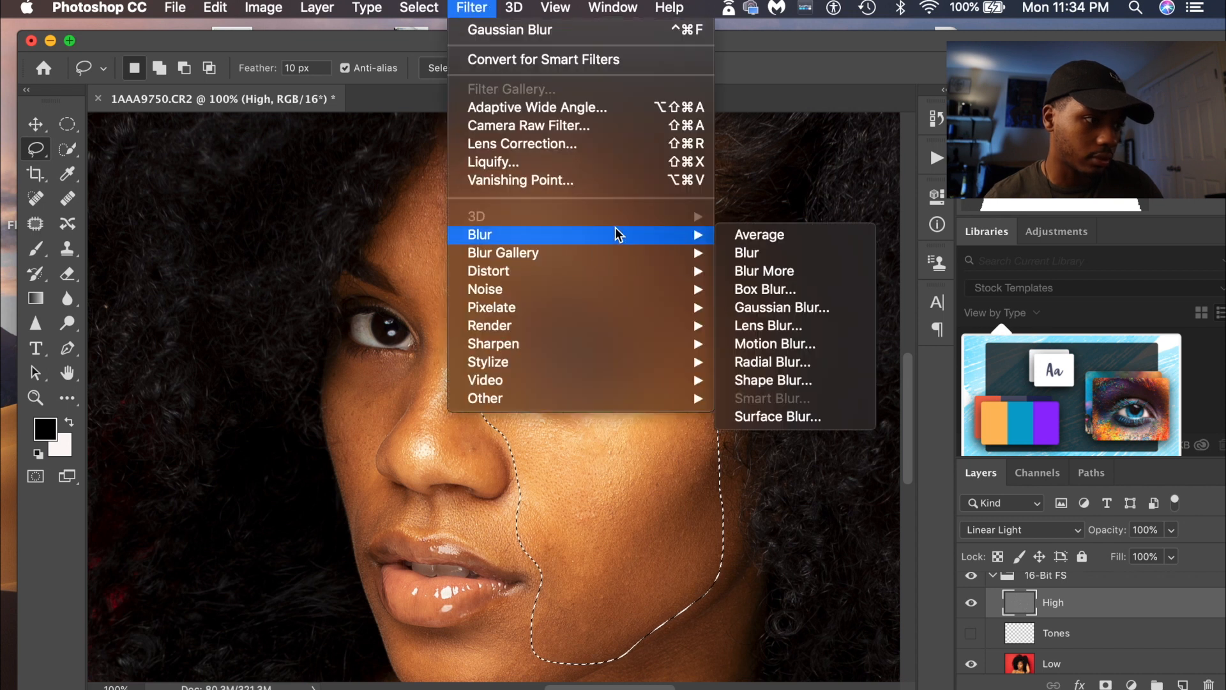
left_click(827, 307)
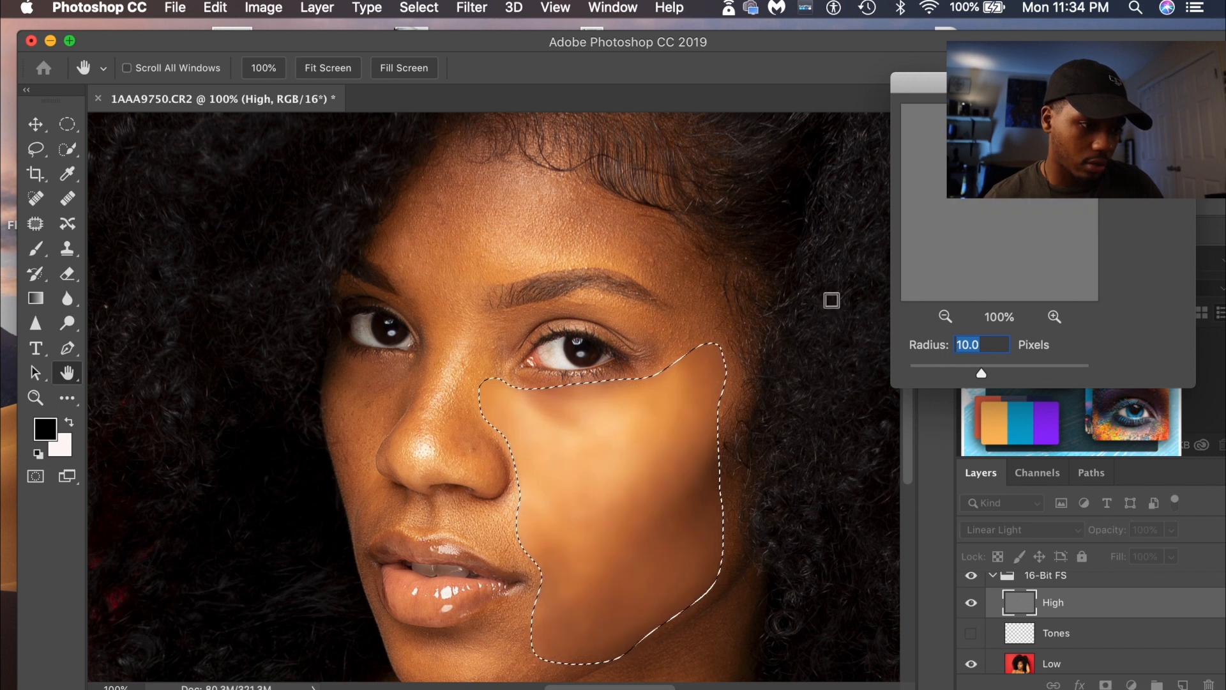
key("Return")
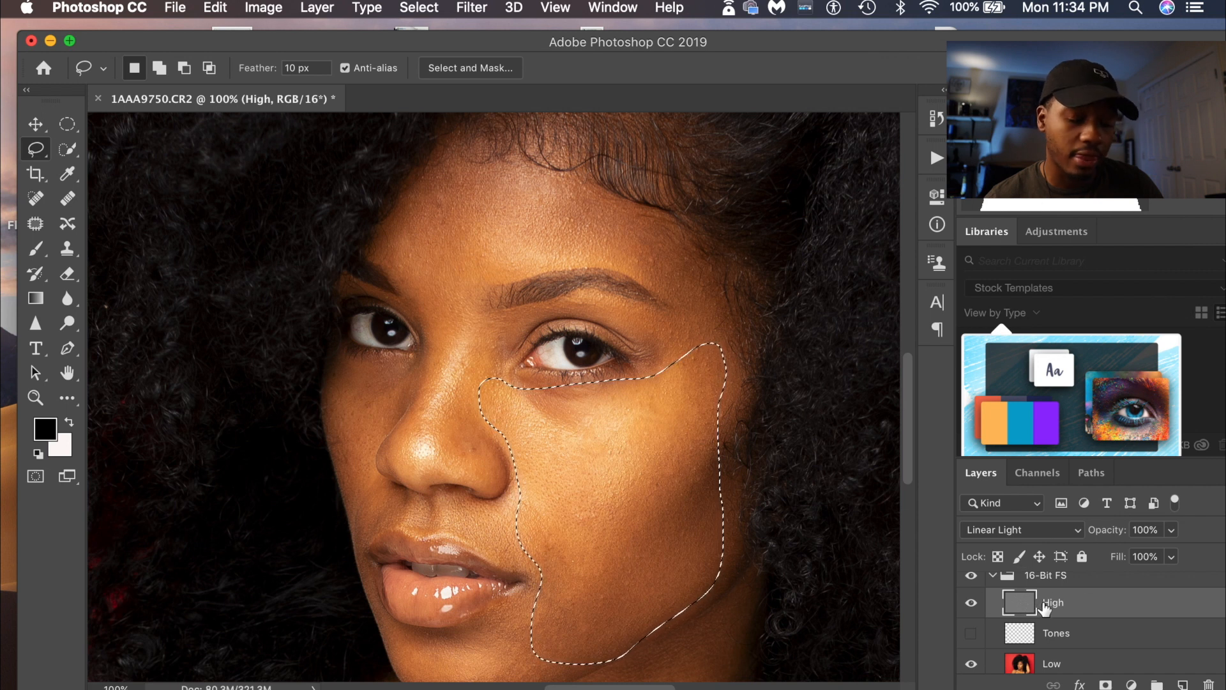
Apply a Gaussian Blur of 15 pixels to the selected cheek on the Low layer and clear the selection.
scroll(1043, 607, "down", 1)
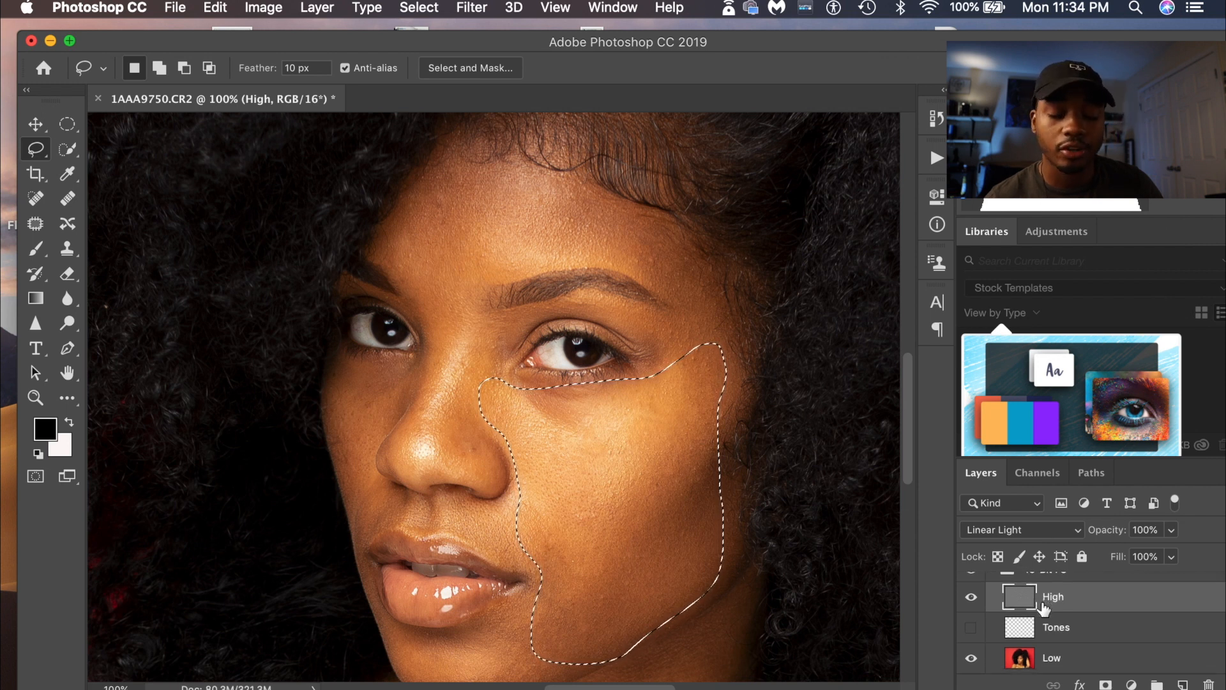
left_click(1043, 647)
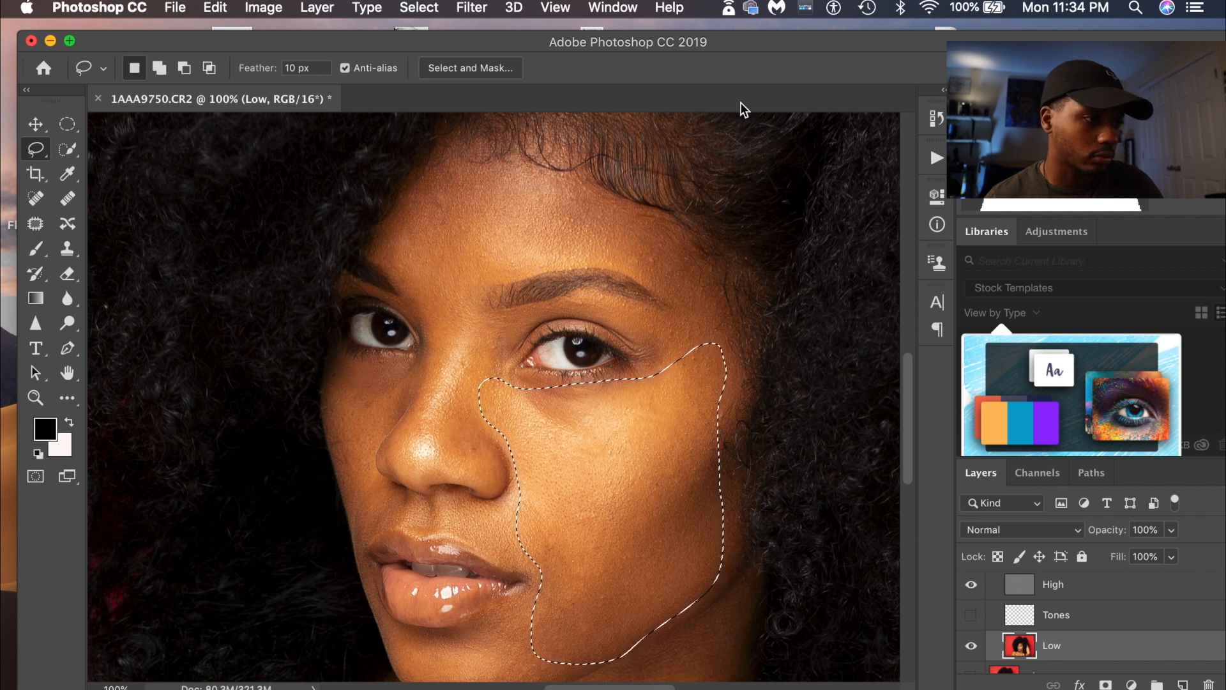
left_click(471, 7)
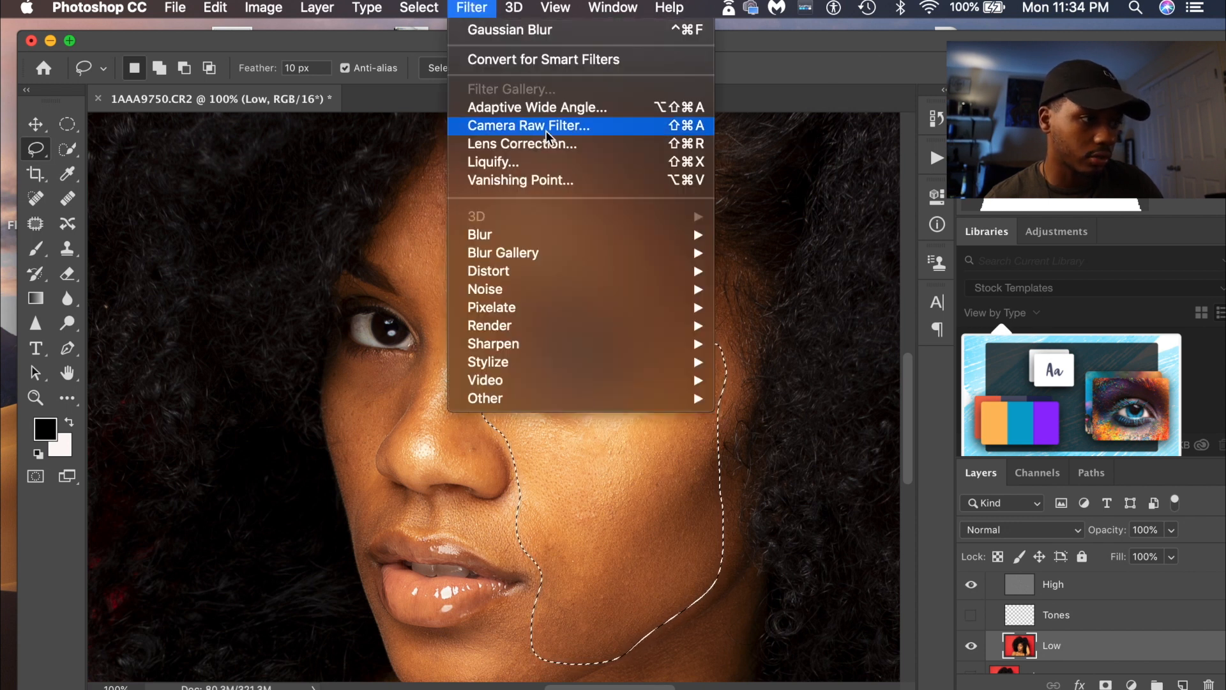
mouse_move(664, 230)
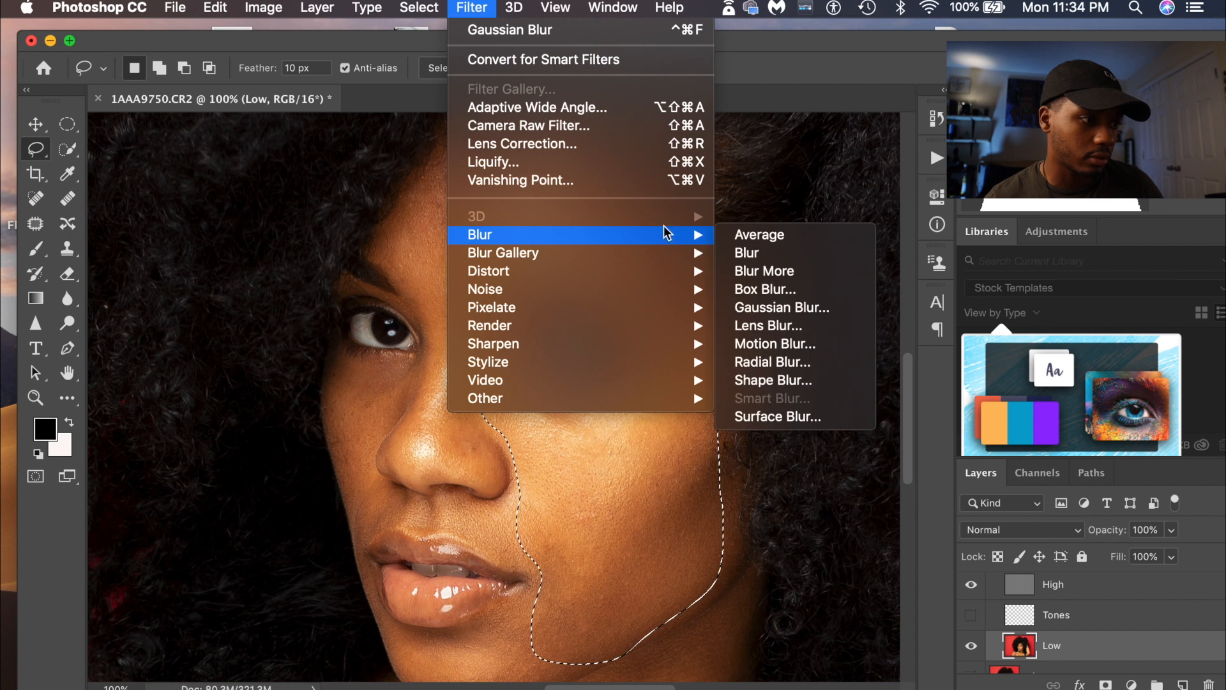
left_click(776, 308)
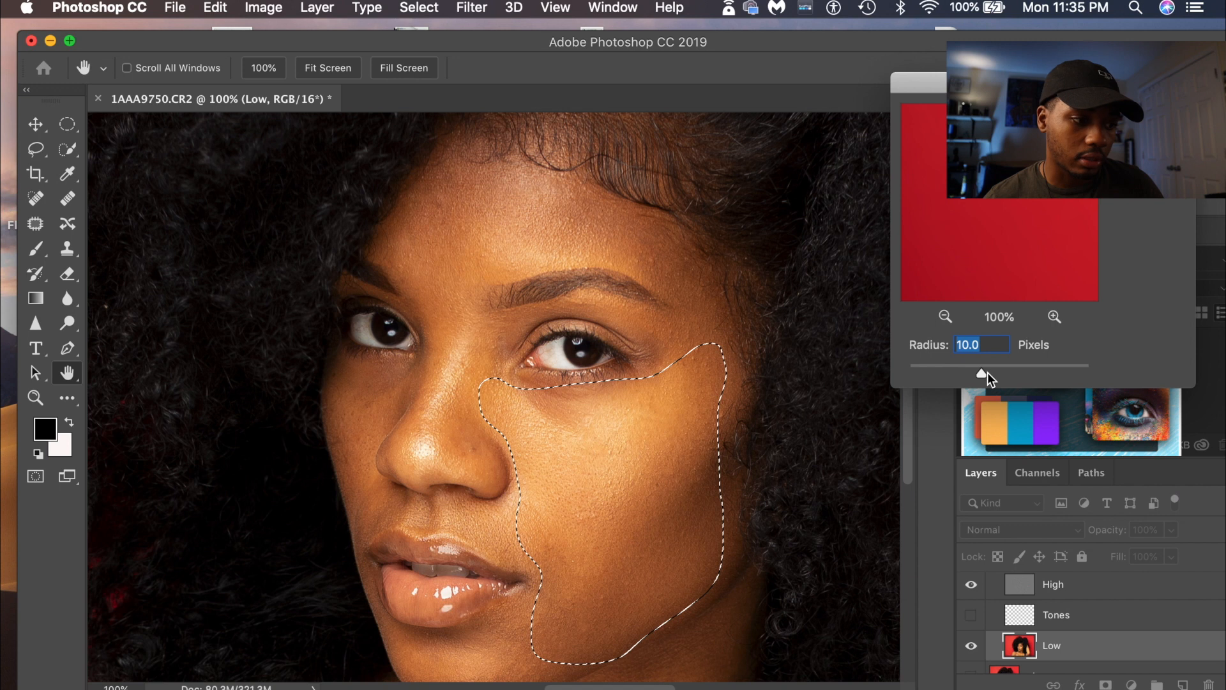
left_click_drag(988, 373, 1049, 369)
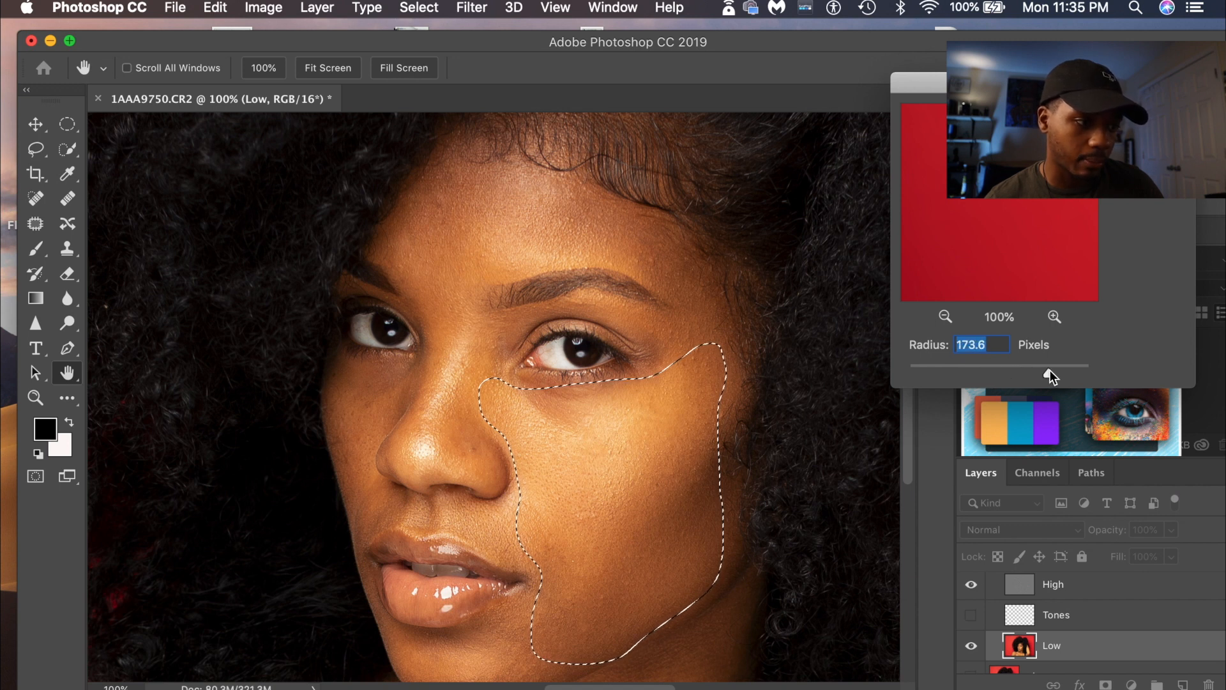
left_click_drag(1046, 369, 956, 366)
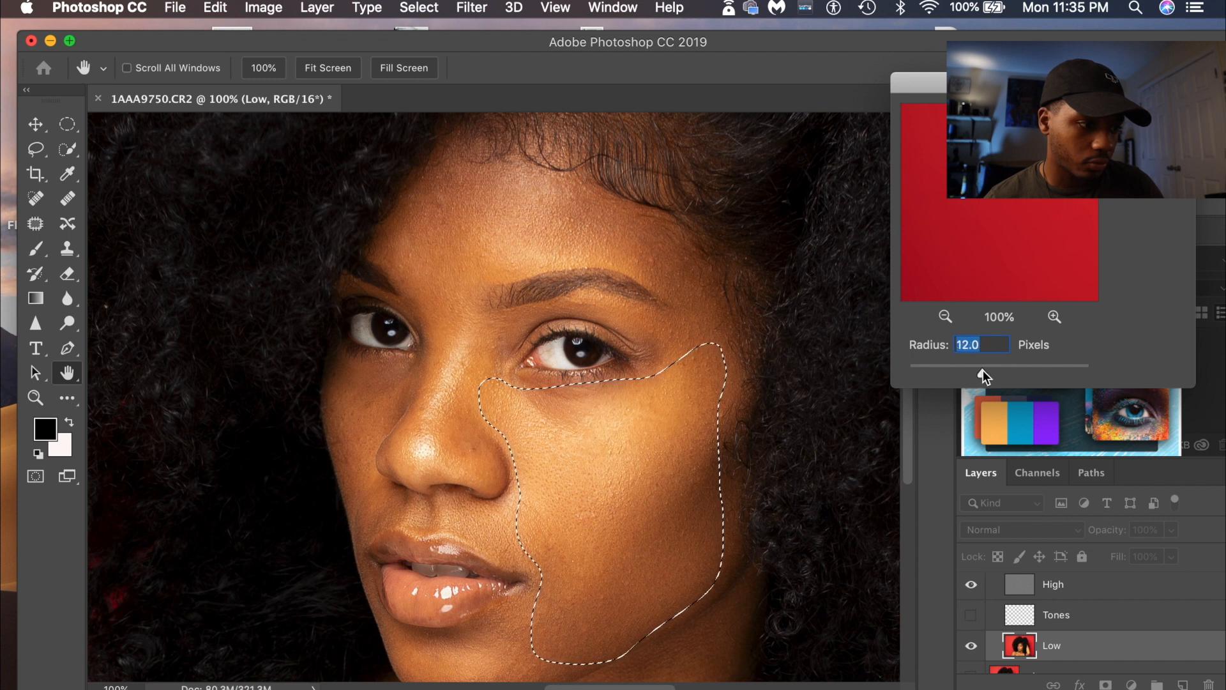
type("15")
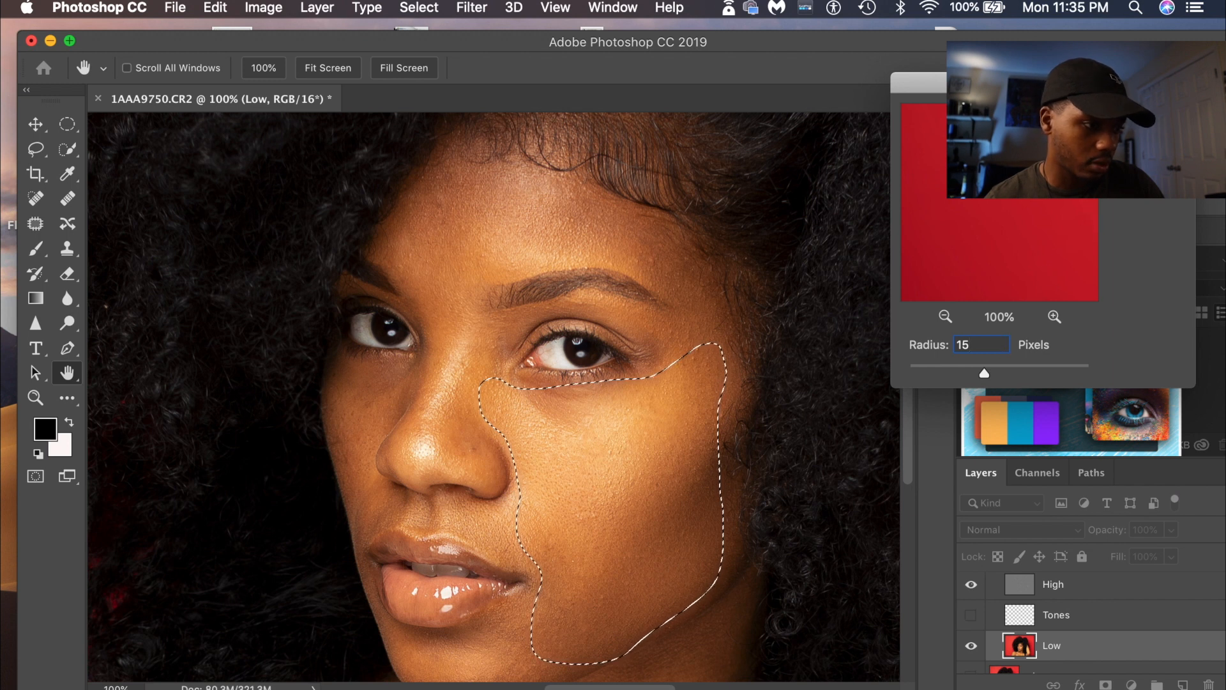
key("Return")
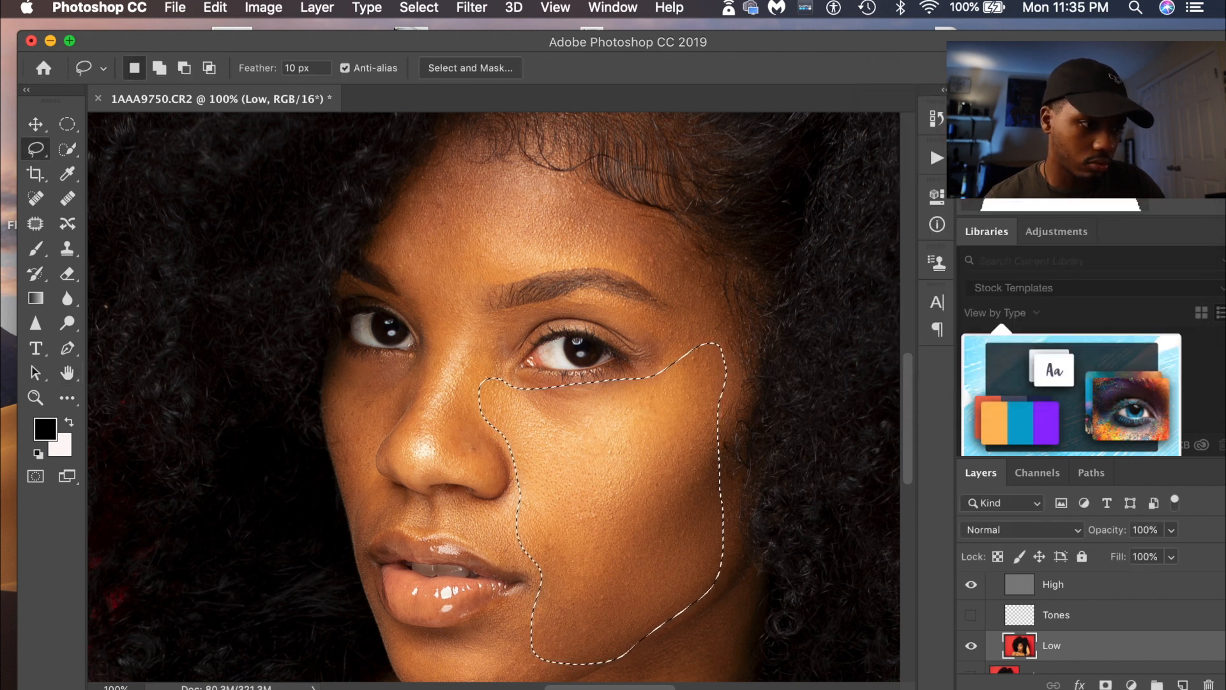
key("super+d")
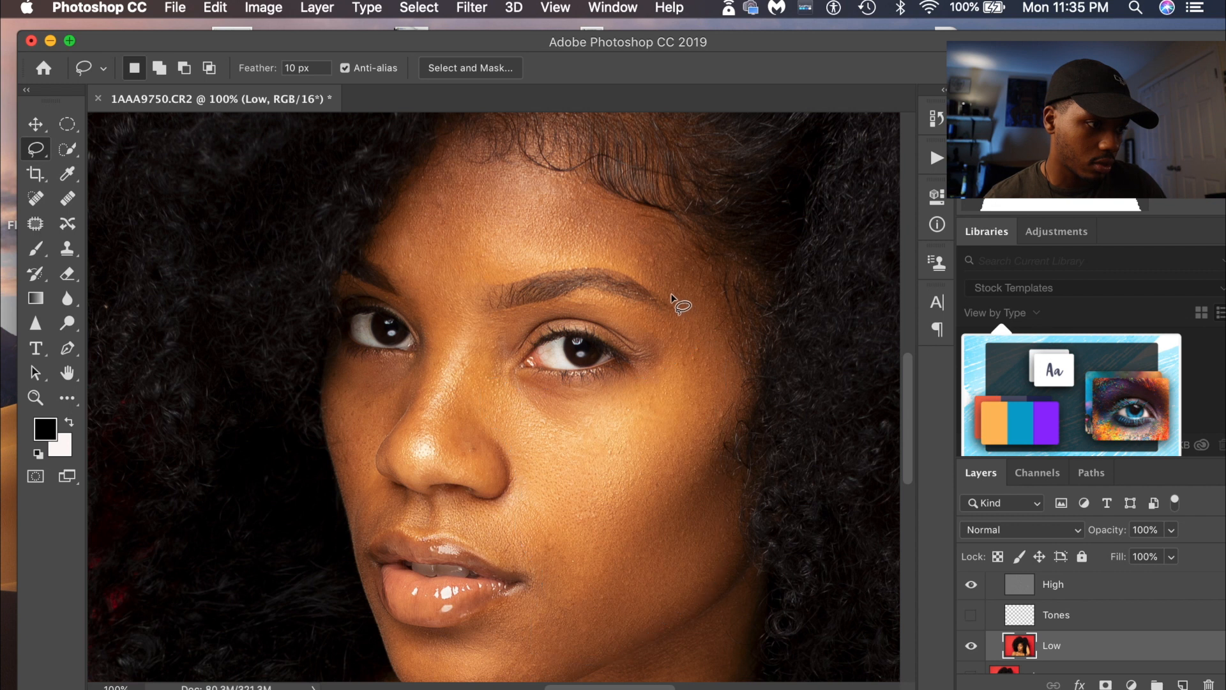
Lasso the forehead, the other cheek, the chin area and the nose in turn and smooth them with Gaussian Blur on the Low layer.
mouse_move(551, 258)
left_mouse_down()
mouse_move(466, 302)
mouse_move(402, 261)
mouse_move(399, 244)
mouse_move(414, 191)
mouse_move(696, 282)
left_mouse_up()
mouse_move(338, 365)
left_mouse_down()
mouse_move(367, 529)
mouse_move(419, 374)
mouse_move(357, 362)
left_mouse_up()
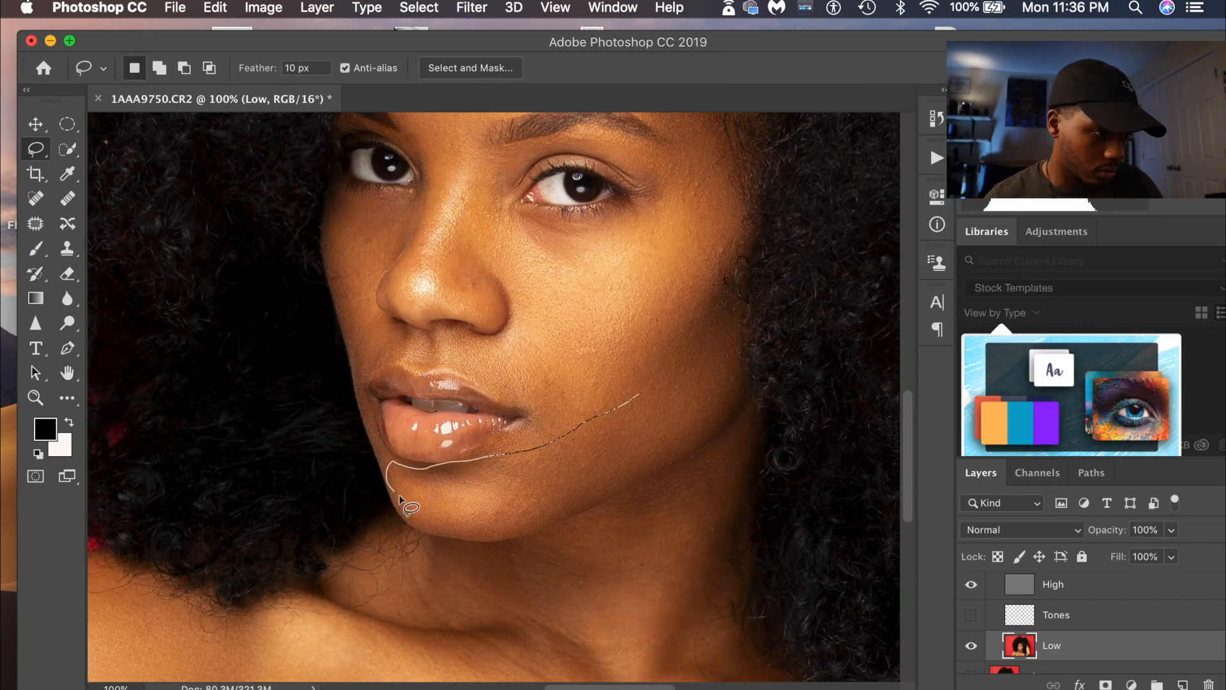
left_click_drag(635, 405, 493, 356)
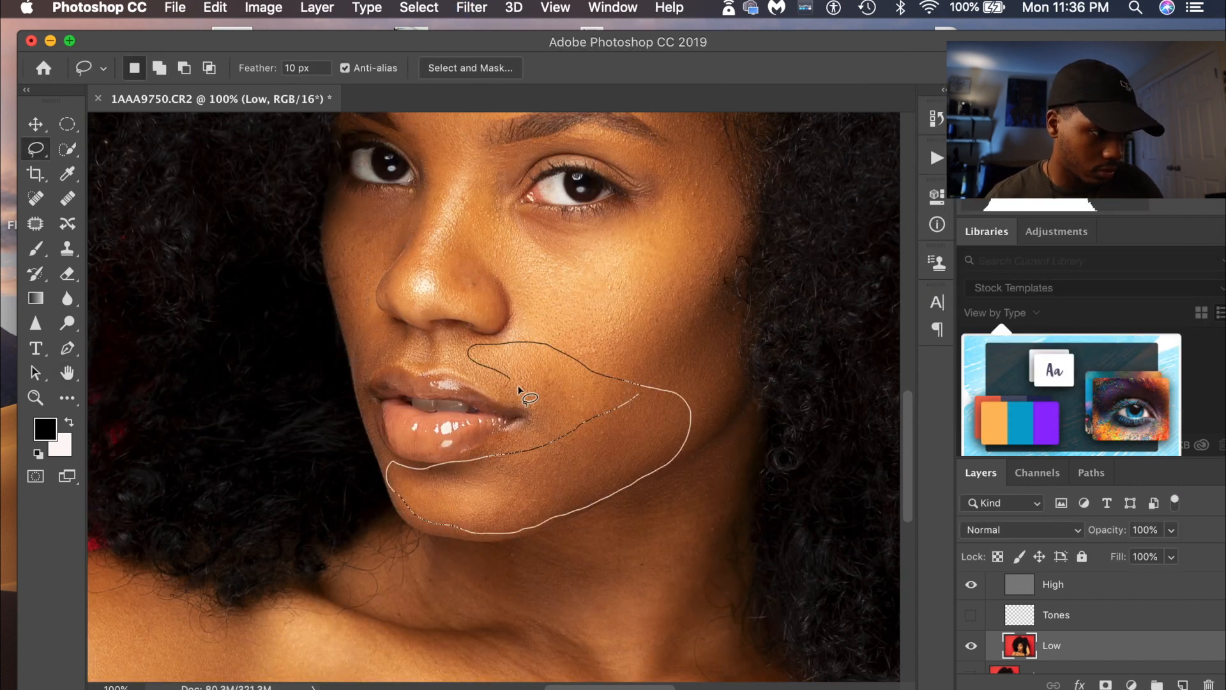
mouse_move(531, 165)
left_mouse_down()
mouse_move(427, 217)
mouse_move(427, 255)
left_mouse_up()
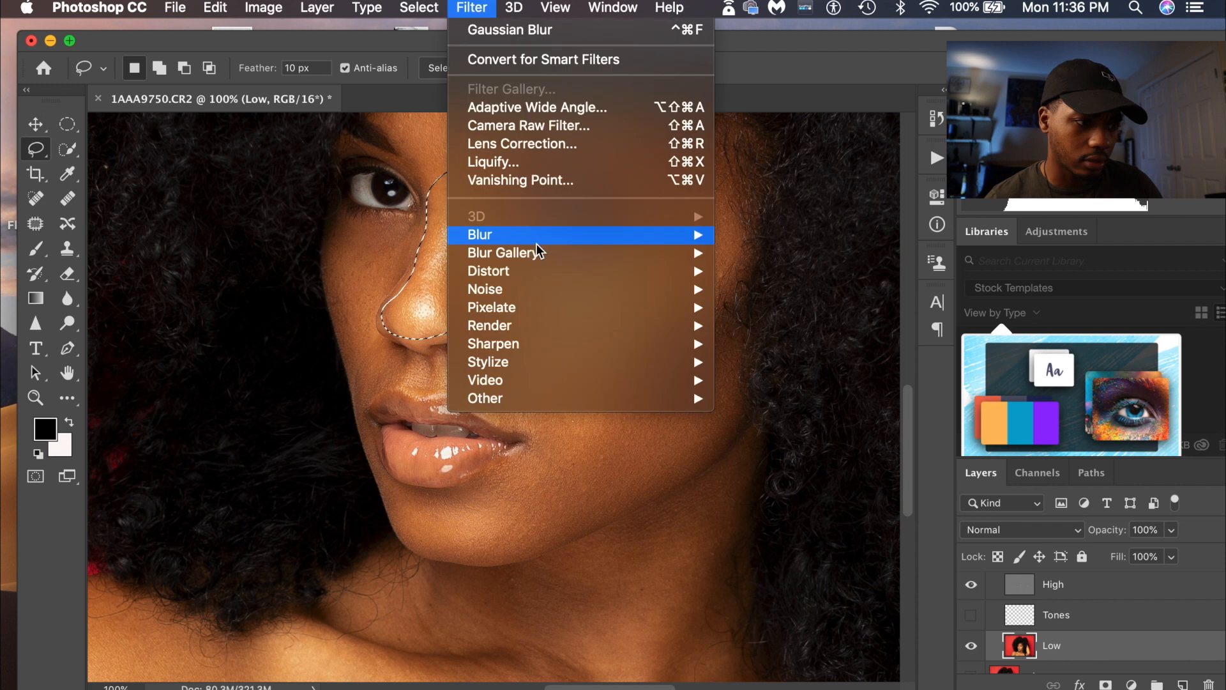
Lasso the shoulder, chest and neck without the moon tattoo and apply a Gaussian Blur of 20 pixels to the Low layer.
mouse_move(293, 407)
left_mouse_down()
mouse_move(259, 400)
mouse_move(108, 544)
mouse_move(287, 590)
mouse_move(695, 609)
mouse_move(664, 475)
mouse_move(572, 364)
mouse_move(293, 407)
left_mouse_up()
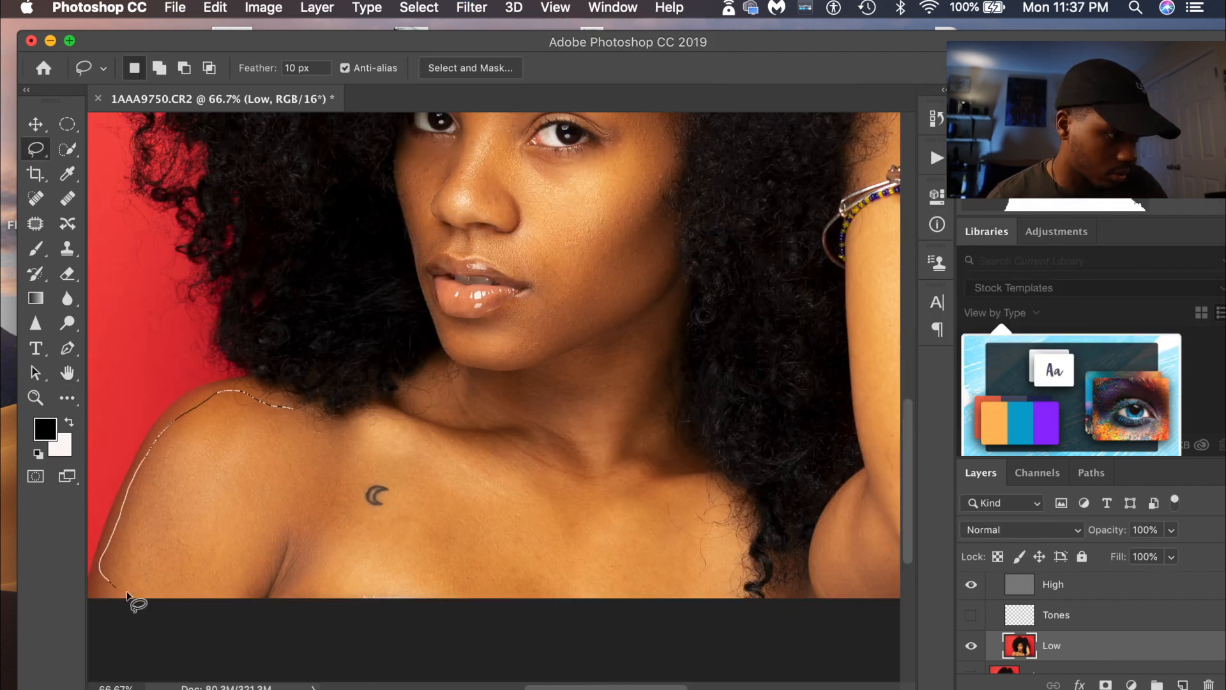
left_click_drag(382, 472, 370, 480)
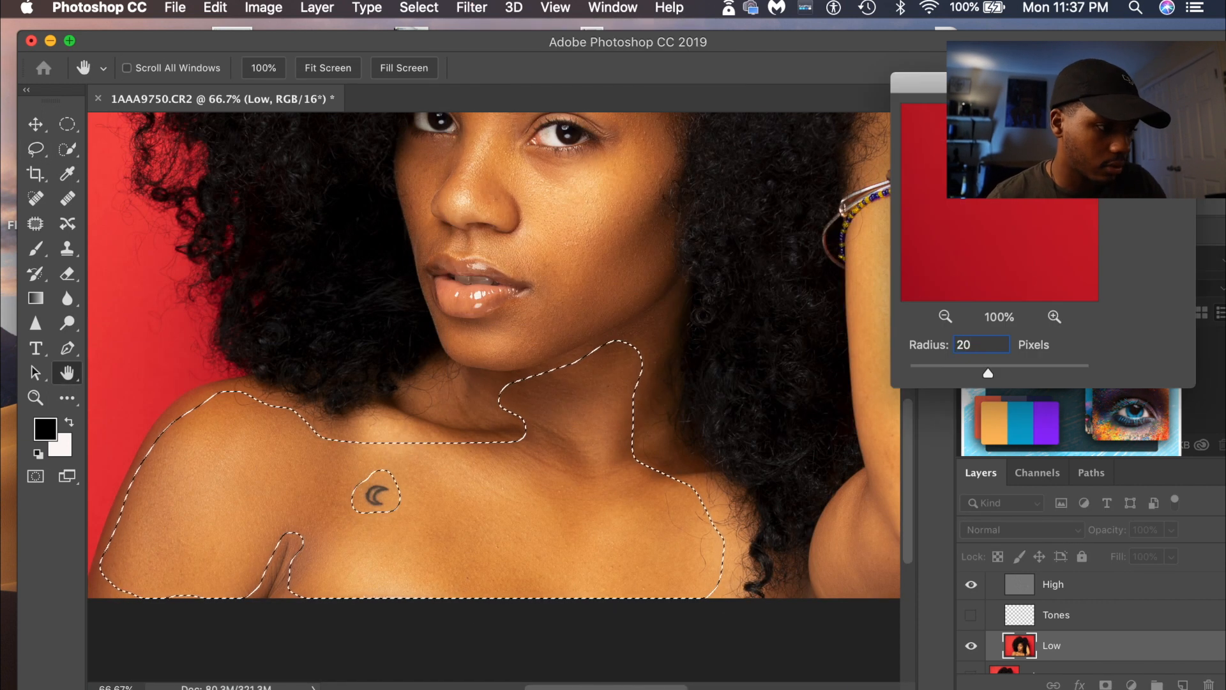
key("Return")
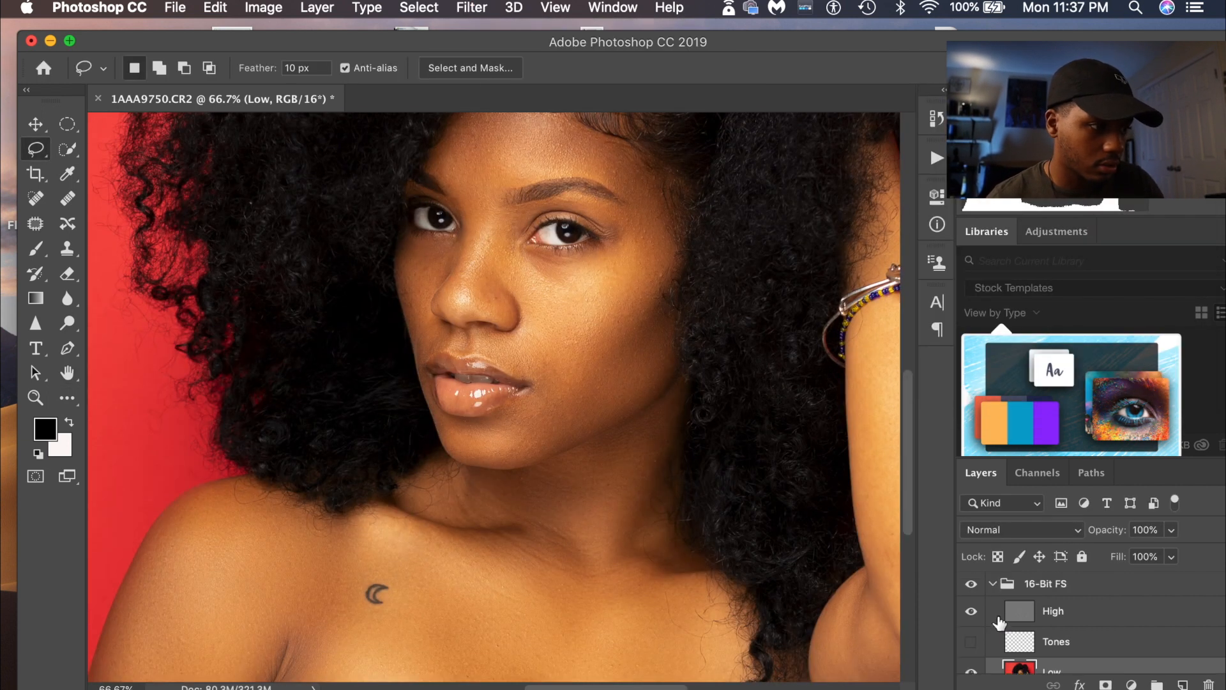
Lasso the remaining skin on the upper face and raised arm to smooth its tones with Gaussian Blur on the Low layer.
left_click_drag(638, 167, 629, 269)
left_click(471, 7)
mouse_move(575, 235)
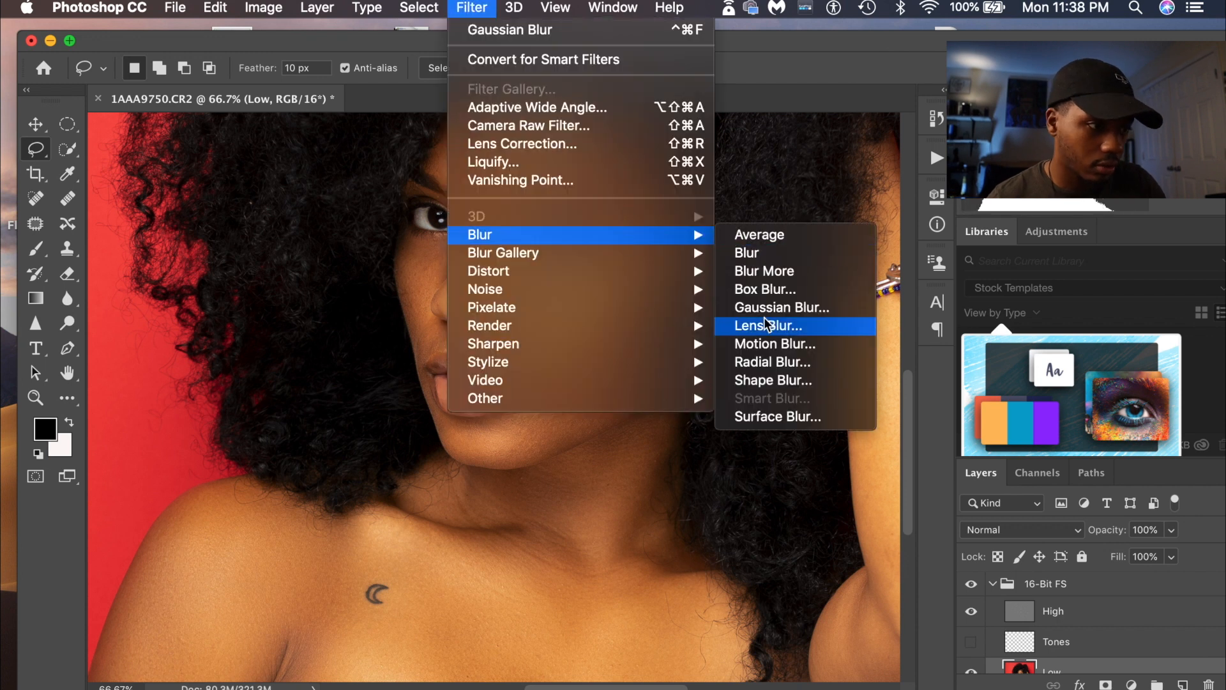
key("Escape")
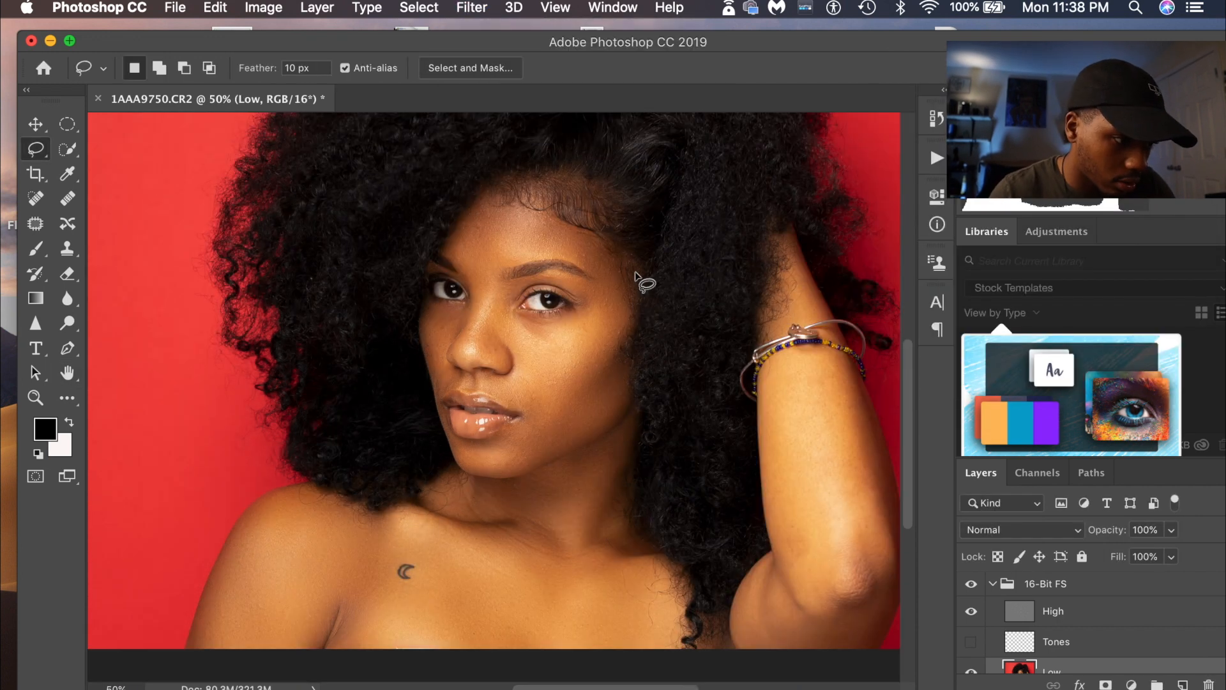
mouse_move(857, 377)
left_mouse_down()
mouse_move(773, 499)
mouse_move(868, 415)
left_mouse_up()
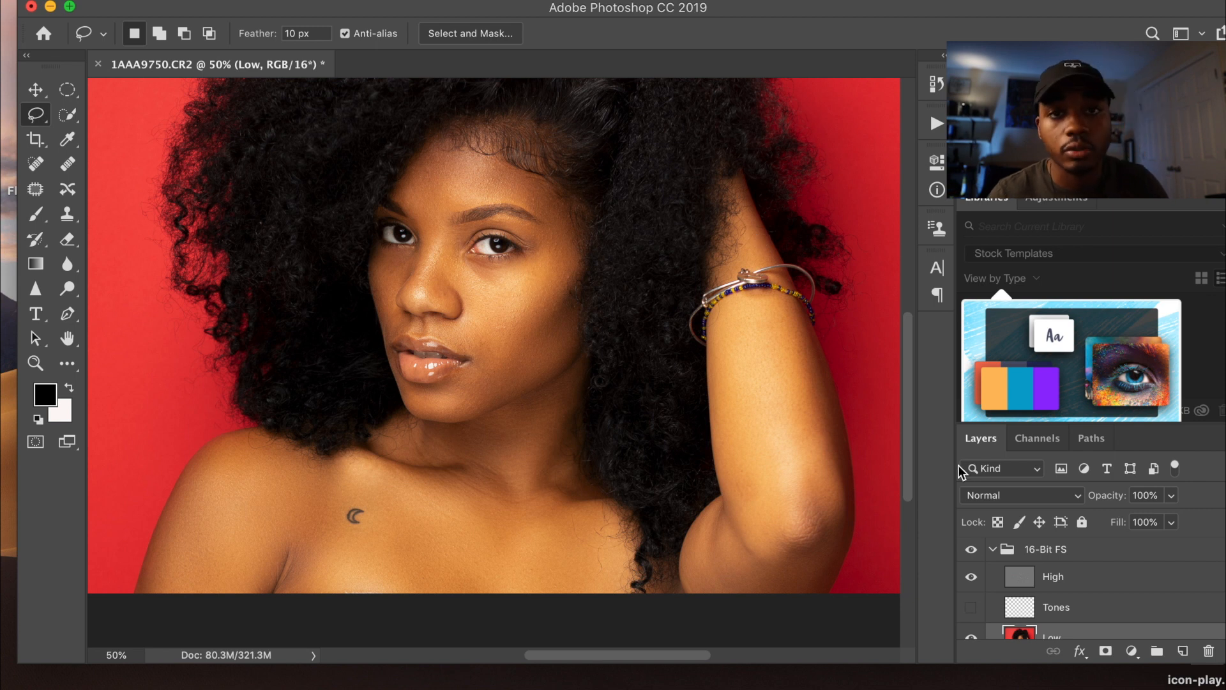
Select the High layer and activate the Clone Stamp tool for texture work on the face at 100% magnification.
left_click(1091, 579)
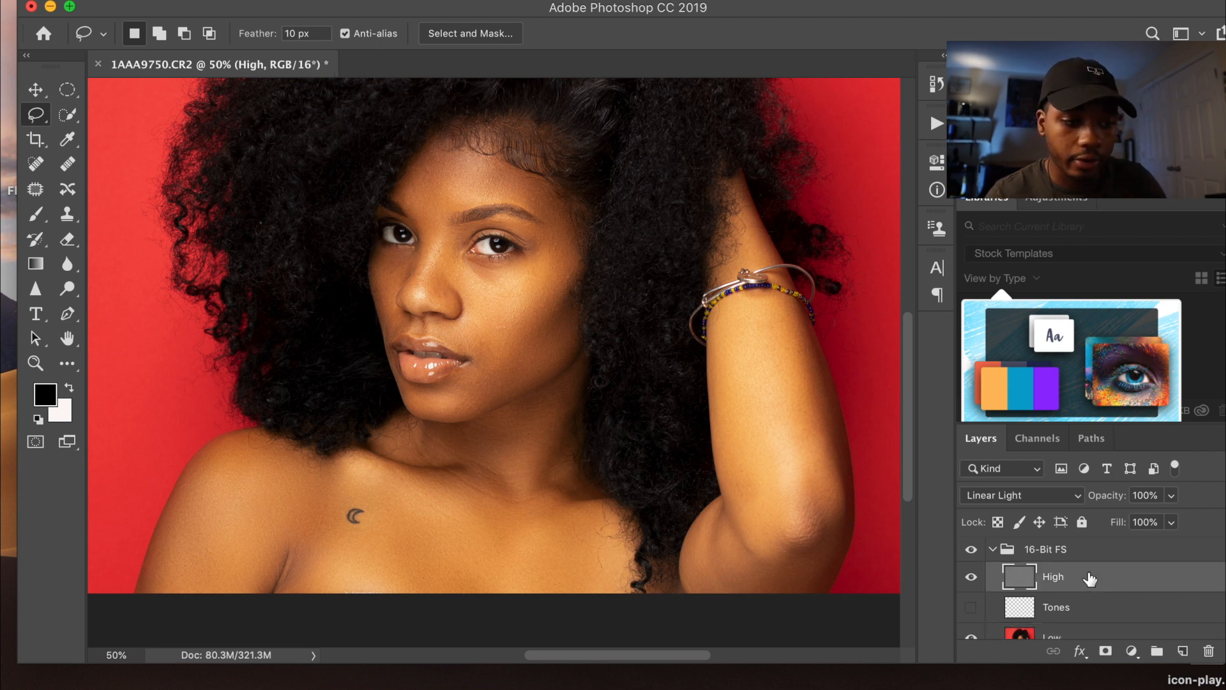
scroll(390, 332, "up", 3)
scroll(390, 332, "left", 3)
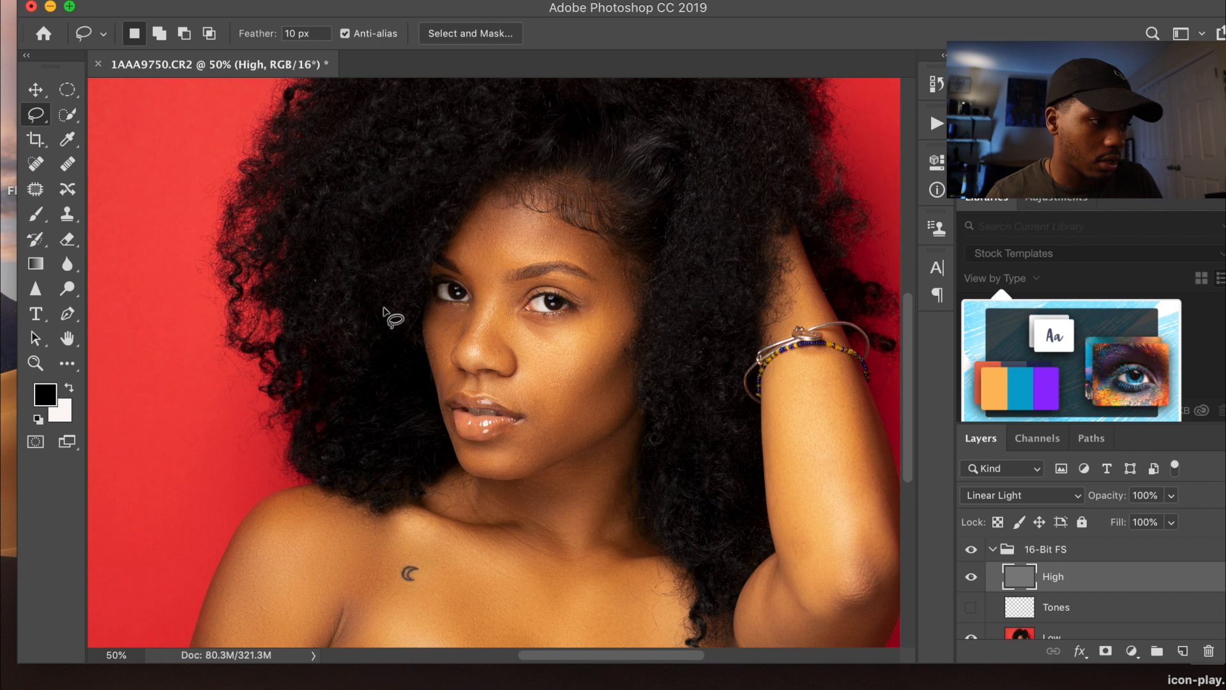
key("super+plus")
key("super+plus")
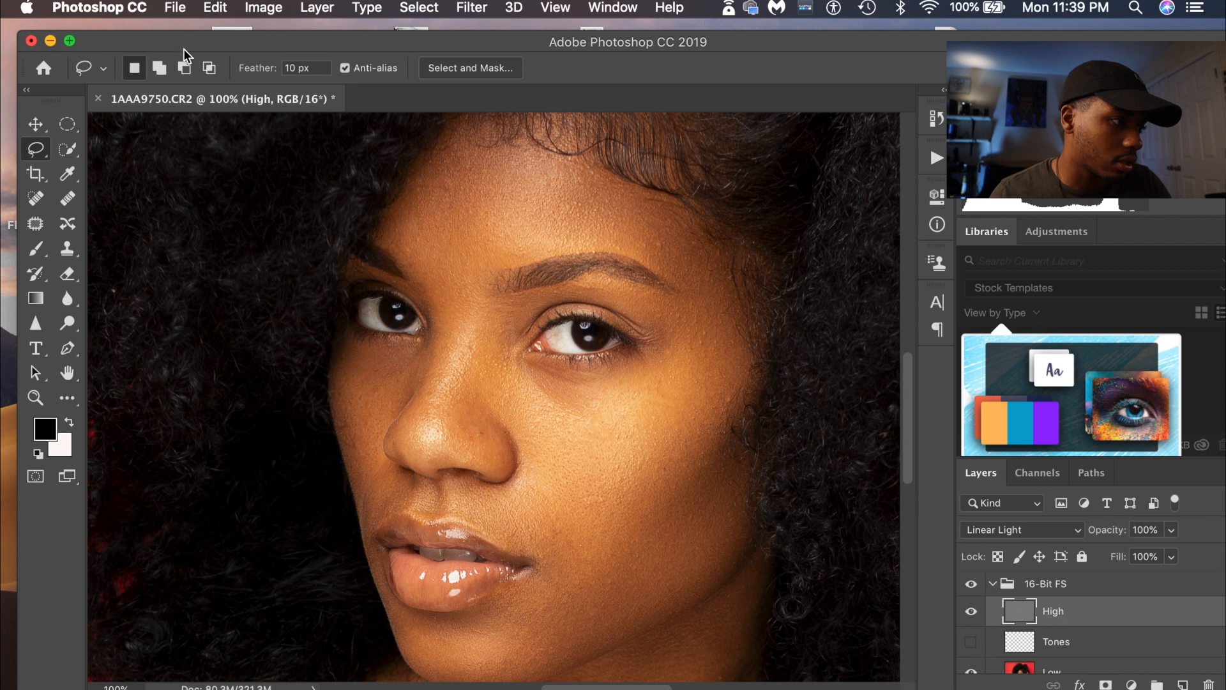
left_click(67, 248)
left_click(128, 249)
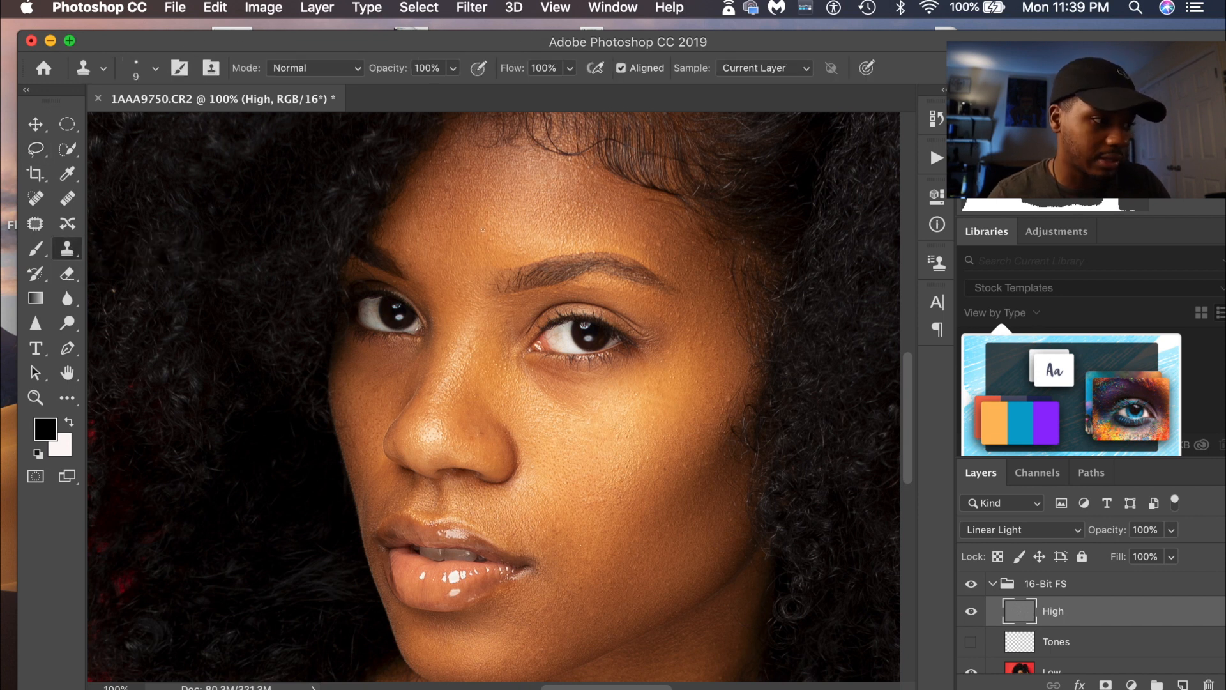
Set the Clone Stamp brush to 40 px with 90% hardness for texture work on the High layer.
key("bracketright")
key("bracketright")
key("bracketright")
key("bracketright")
key("bracketright")
key("bracketright")
key("bracketright")
left_click(527, 200, "alt")
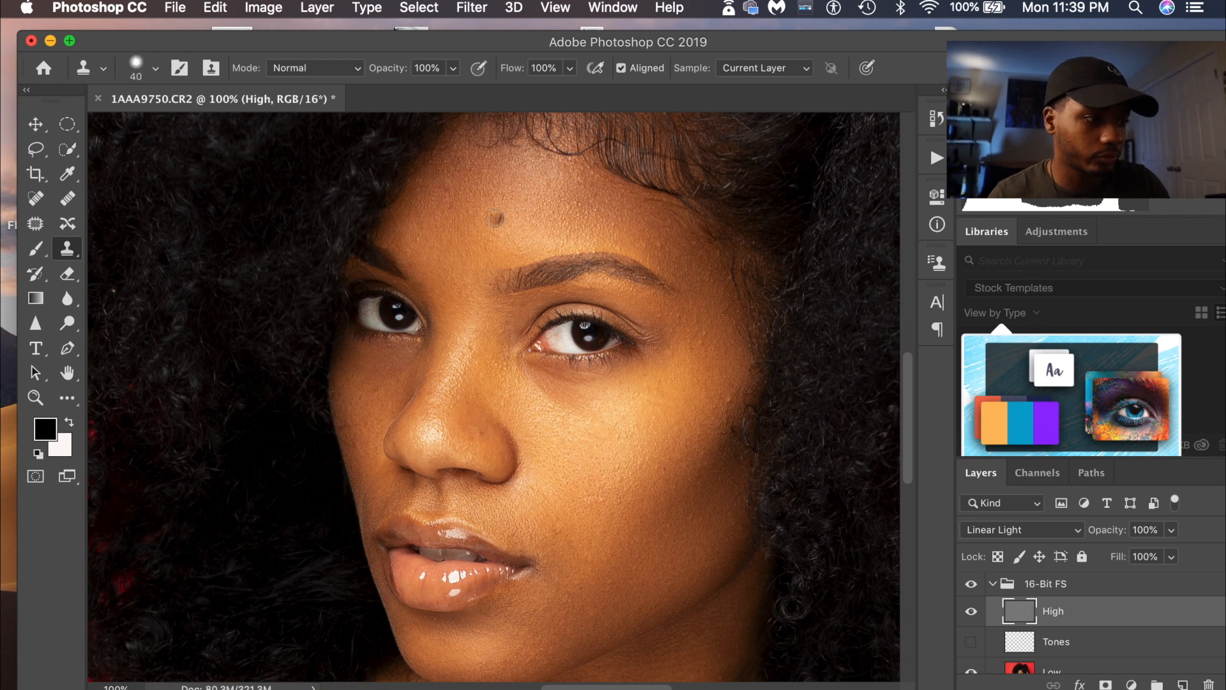
left_click(155, 69)
left_click_drag(174, 170, 232, 168)
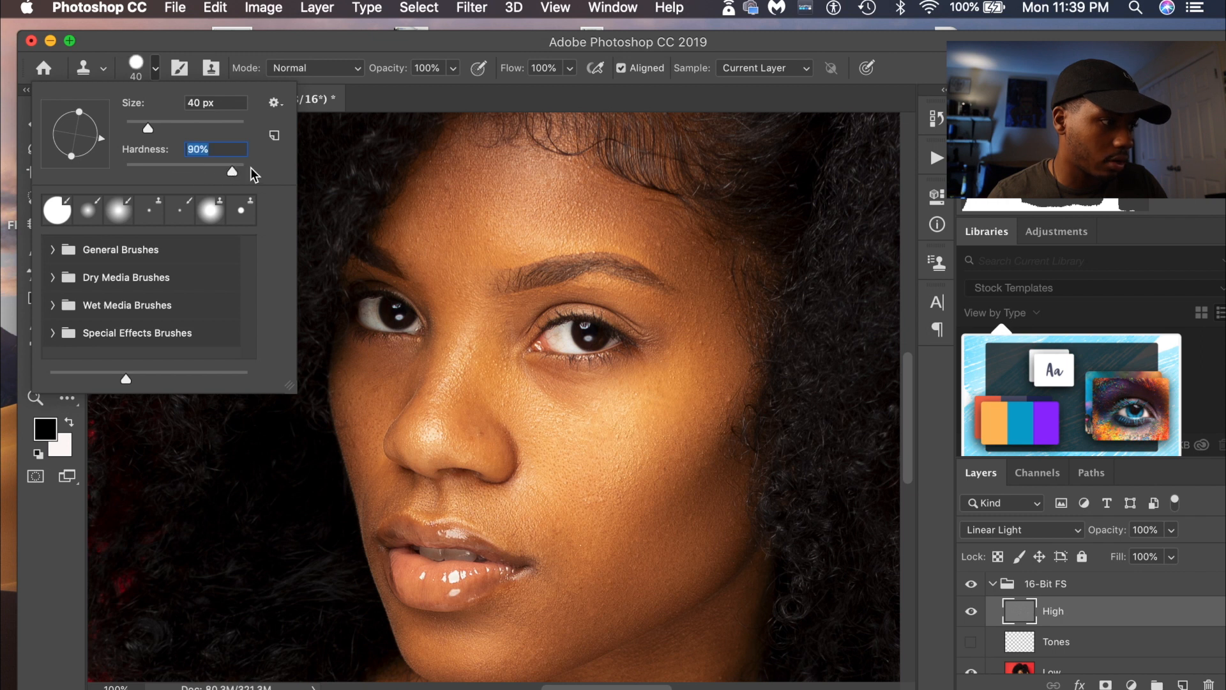
Sample clean skin texture on the forehead and clone it over uneven forehead spots on the High layer.
left_click(540, 235, "alt")
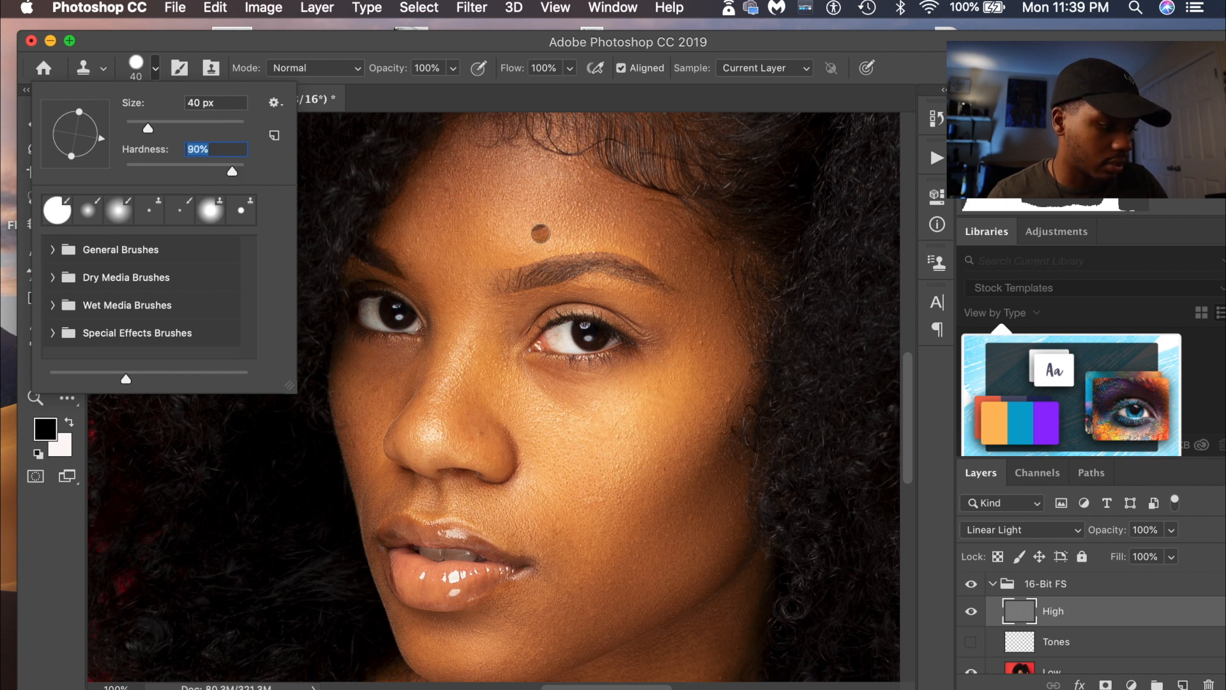
left_click(381, 201)
left_click(557, 222, "alt")
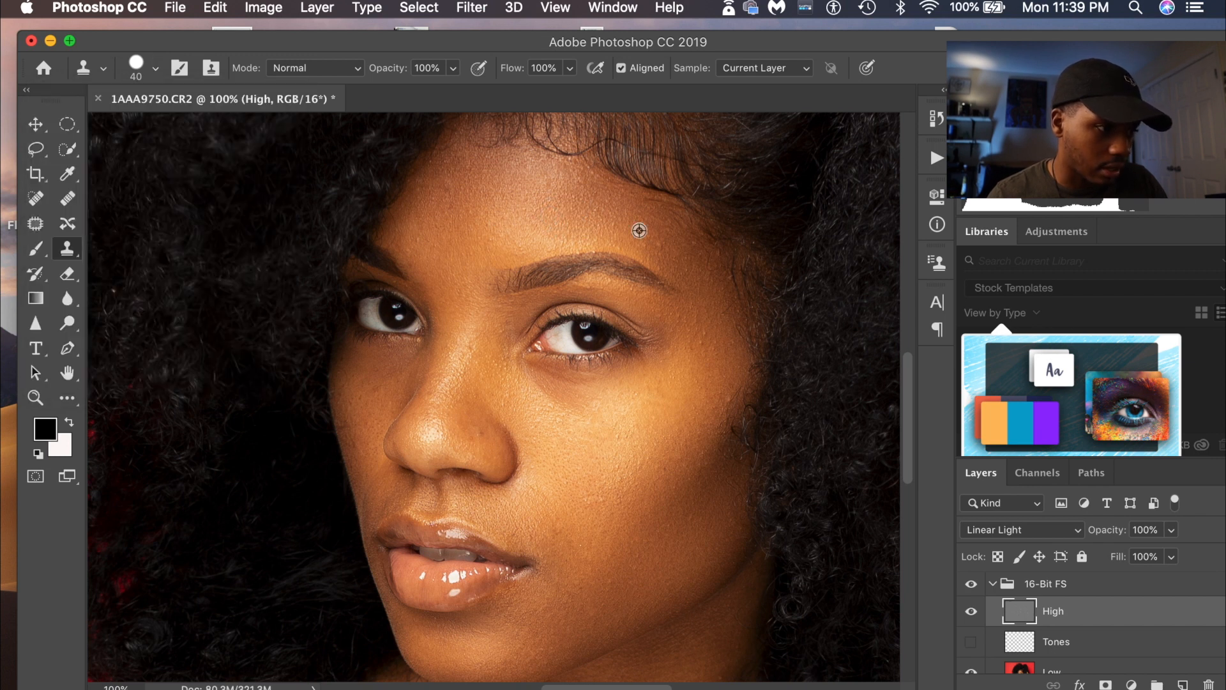
Clone skin texture on the cheek beside the nose at 300% magnification with a 15 px Clone Stamp.
key("super+plus")
key("super+plus")
left_click_drag(119, 326, 441, 380)
key("bracketleft")
key("bracketleft")
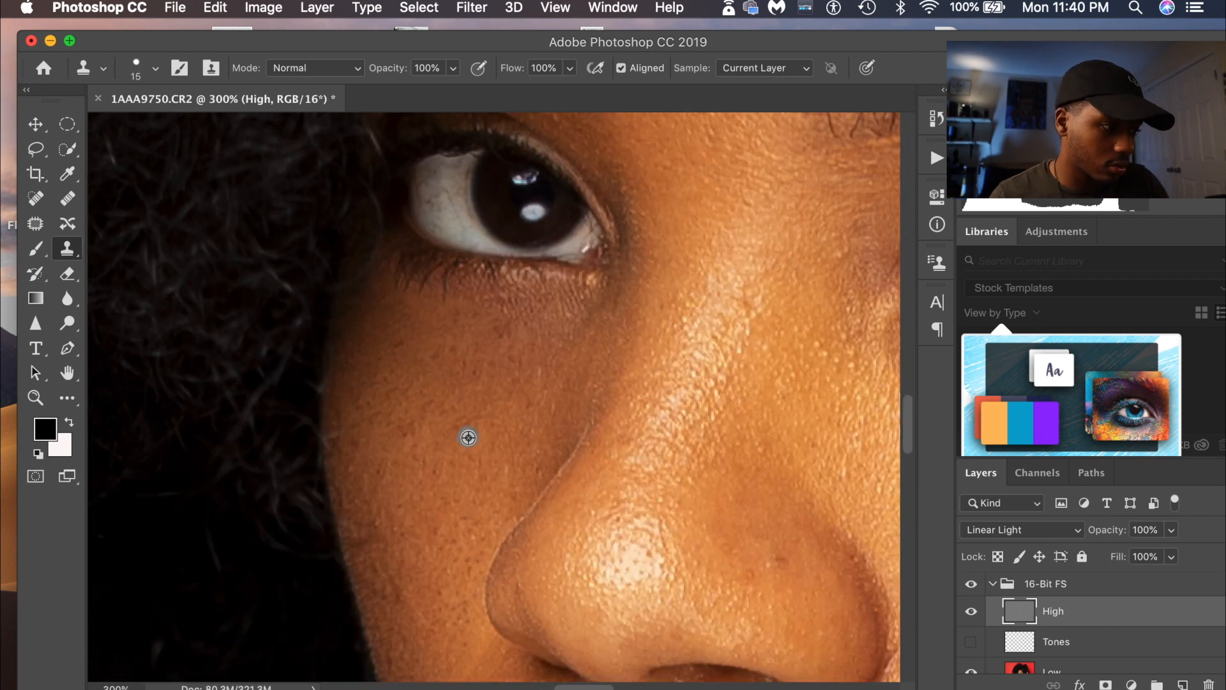
Clone the texture around the forehead and temple at 100% magnification with a 35 px Clone Stamp.
scroll(478, 422, "right", 3)
scroll(763, 326, "up", 10)
key("super+minus")
key("super+minus")
key("bracketright")
key("bracketright")
key("bracketright")
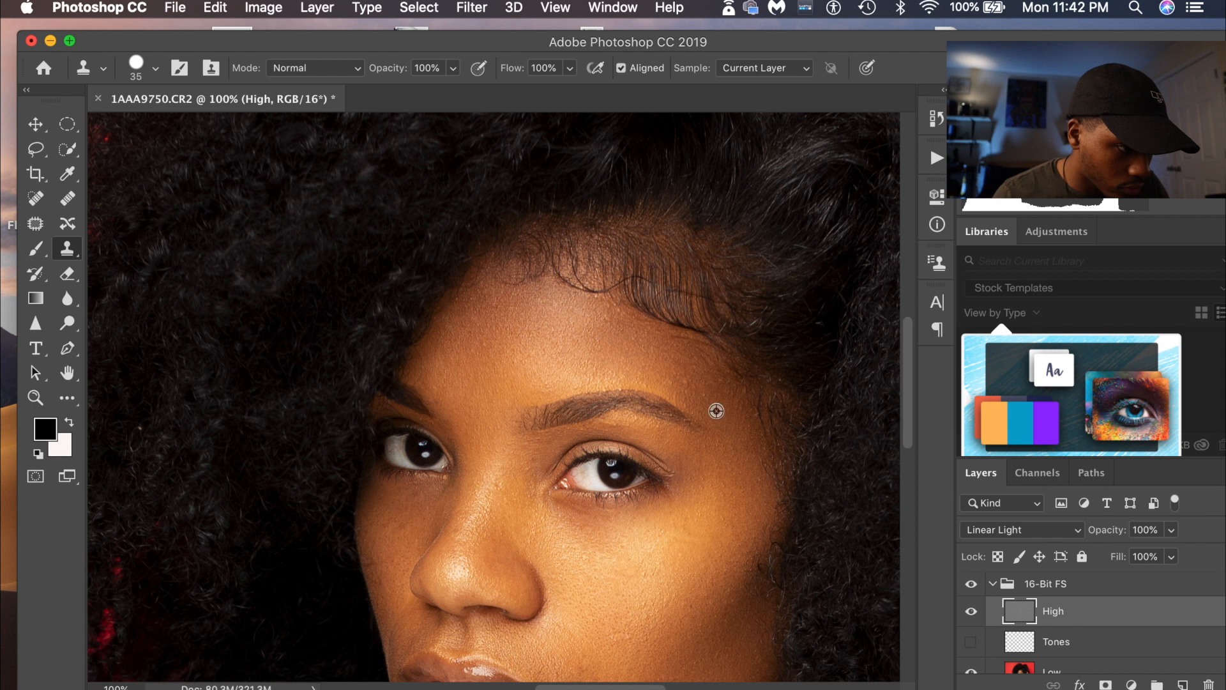
Clean up the skin texture on the lower face, neck and raised arm with the 35 px Clone Stamp.
scroll(840, 377, "down", 10)
scroll(840, 378, "right", 5)
left_click(707, 651)
scroll(447, 511, "down", 5)
key("bracketleft")
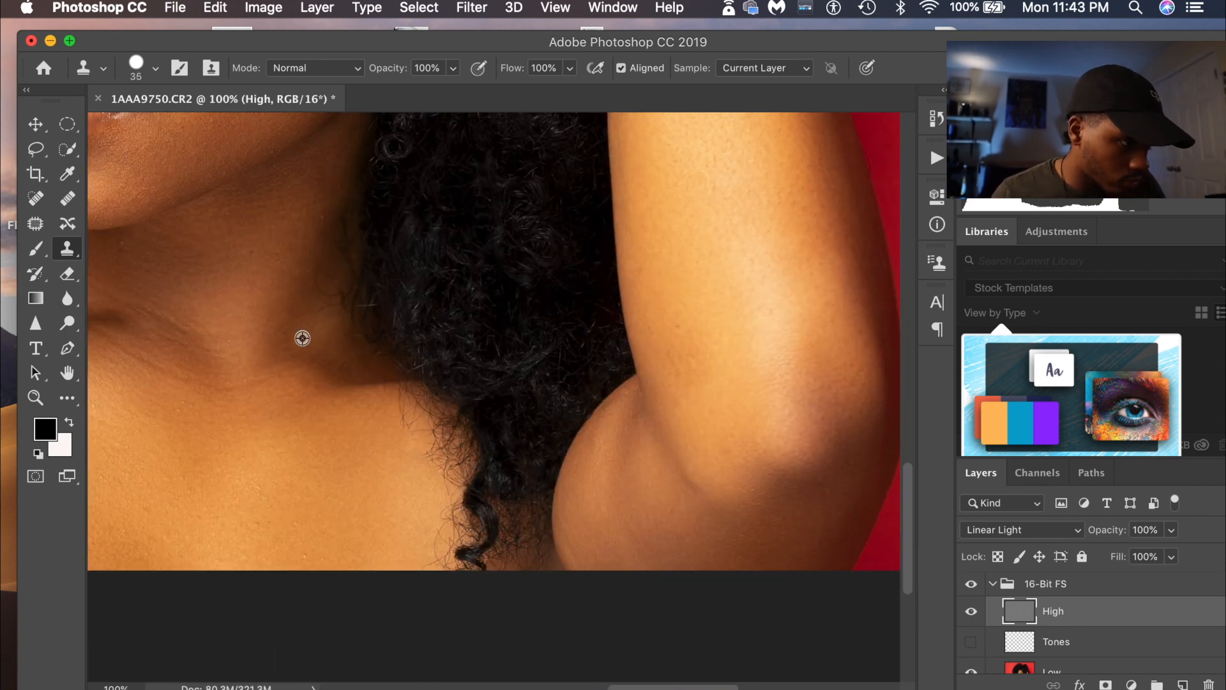
Clone clean texture over the neck, chest and shoulder skin on the High layer with a 50 px brush.
scroll(307, 358, "left", 4)
scroll(293, 262, "left", 4)
left_click(360, 295, "alt")
left_click(346, 268)
scroll(391, 337, "left", 4)
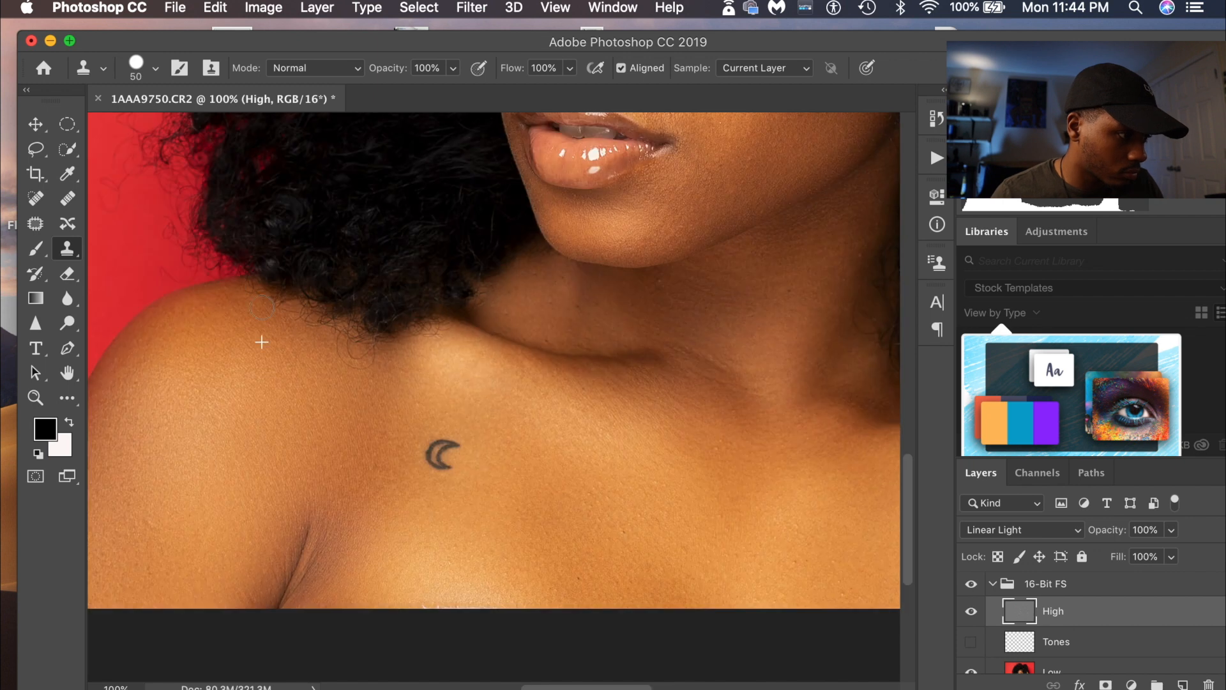
Refine the cheek texture below the eye at 200% magnification with a 20 px Clone Stamp.
scroll(383, 420, "up", 8)
key("bracketleft")
key("bracketleft")
key("bracketleft")
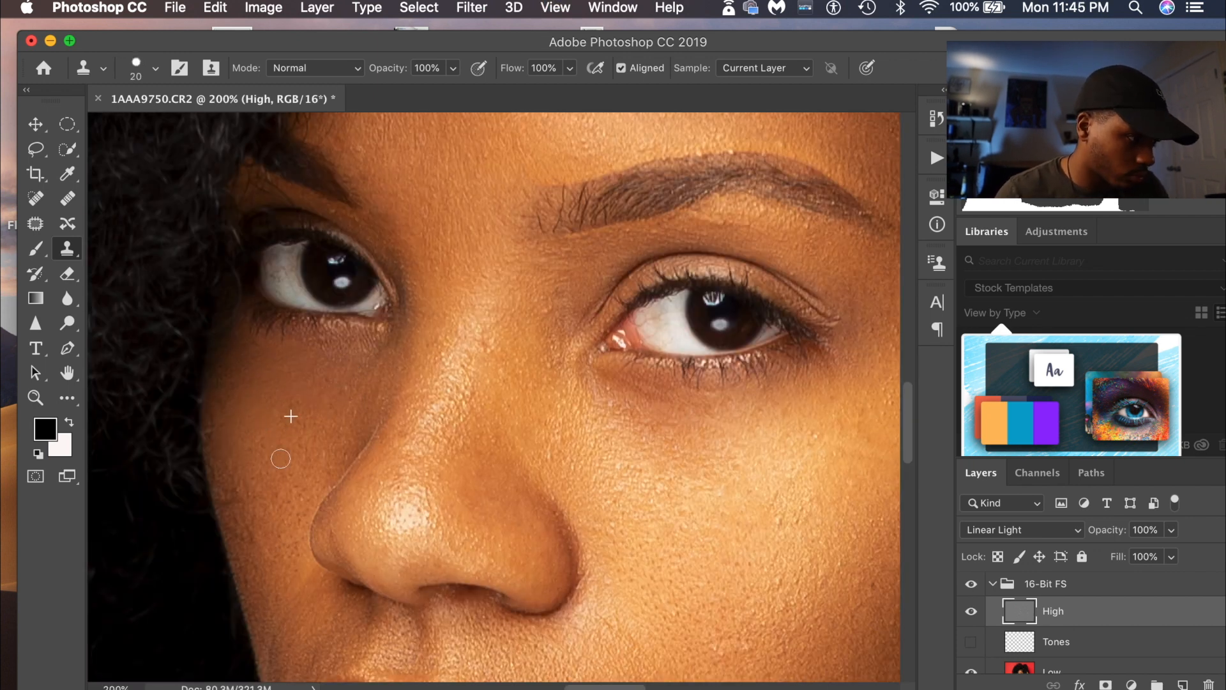
Collapse the 16-Bit FS group and toggle its visibility to compare the whole portrait before and after.
key("super+minus")
key("super+minus")
key("super+minus")
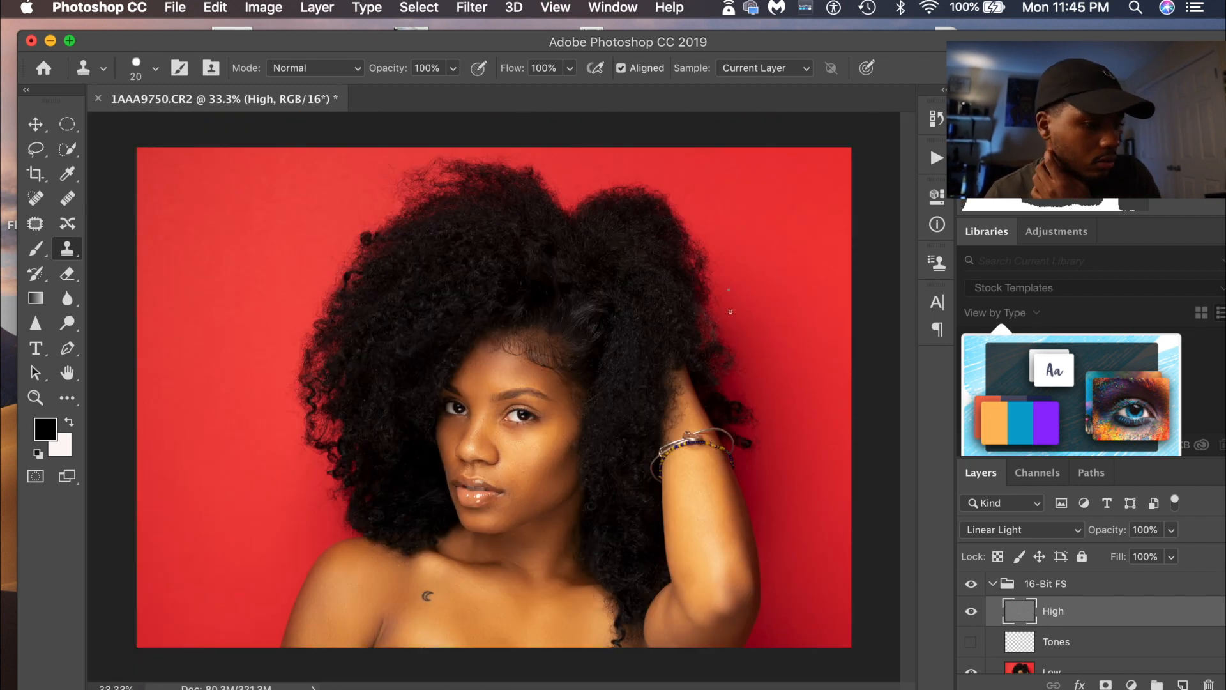
left_click(994, 584)
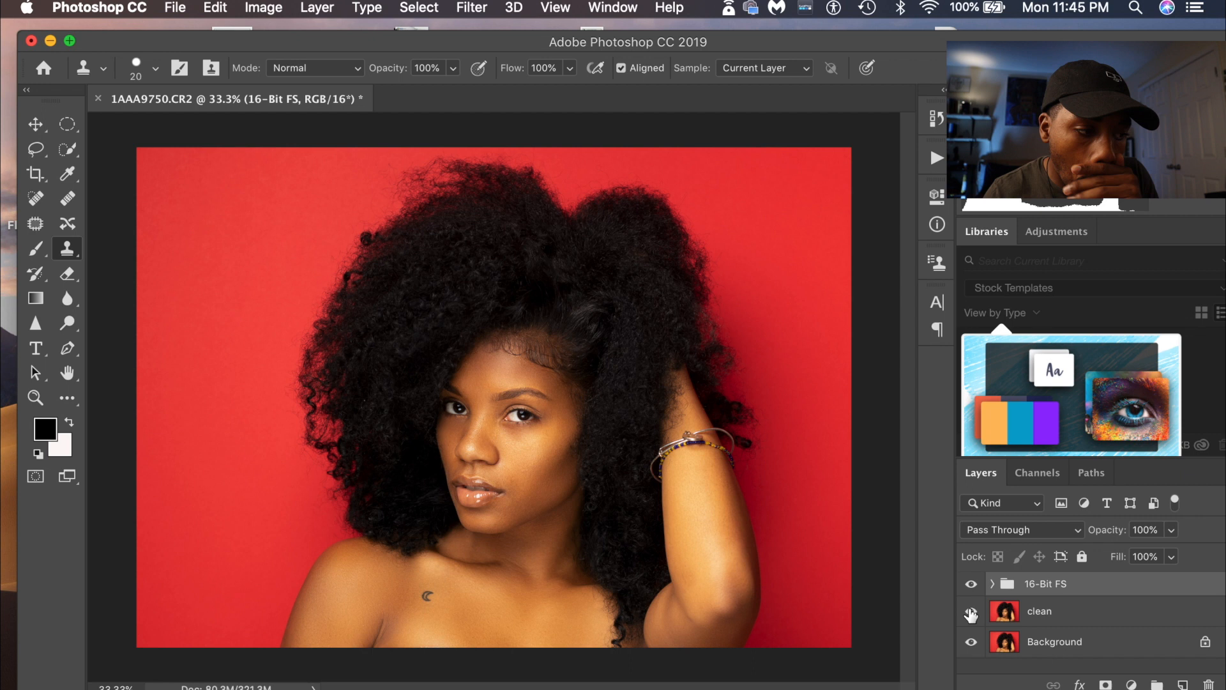
left_click(970, 585)
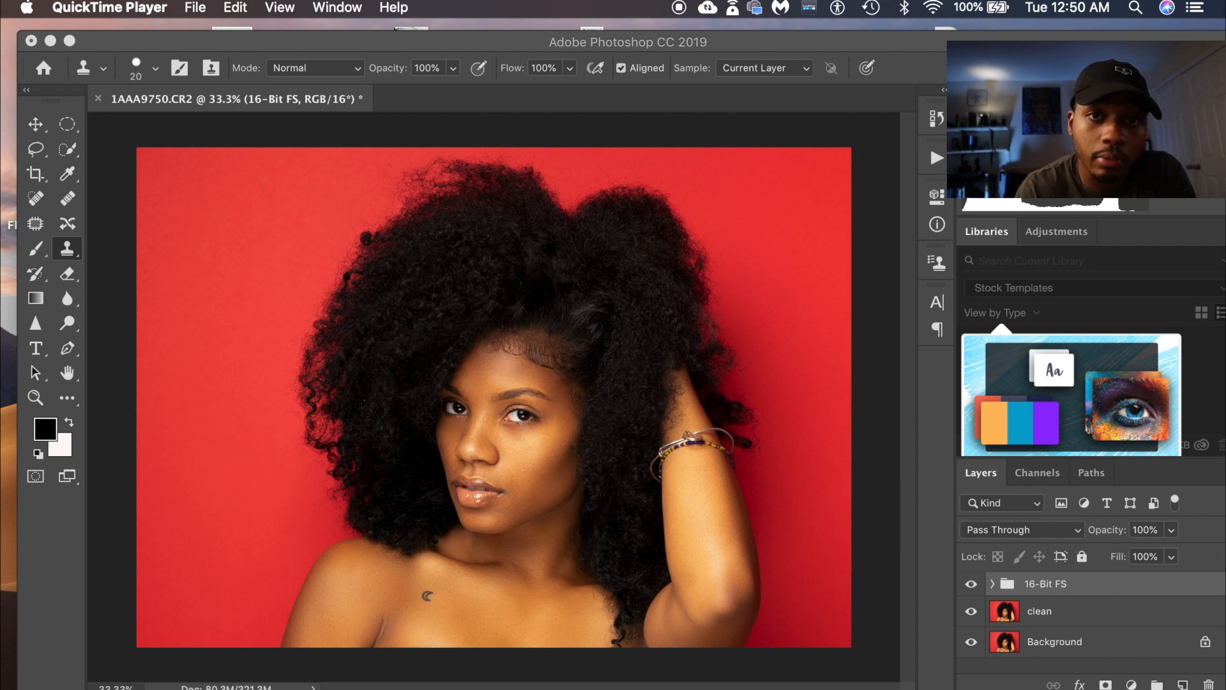
Run the BW Help Layer action from the Dodge & Burn set above the 16-Bit FS group.
left_click(937, 158)
scroll(820, 284, "down", 10)
scroll(819, 284, "down", 10)
scroll(819, 285, "up", 20)
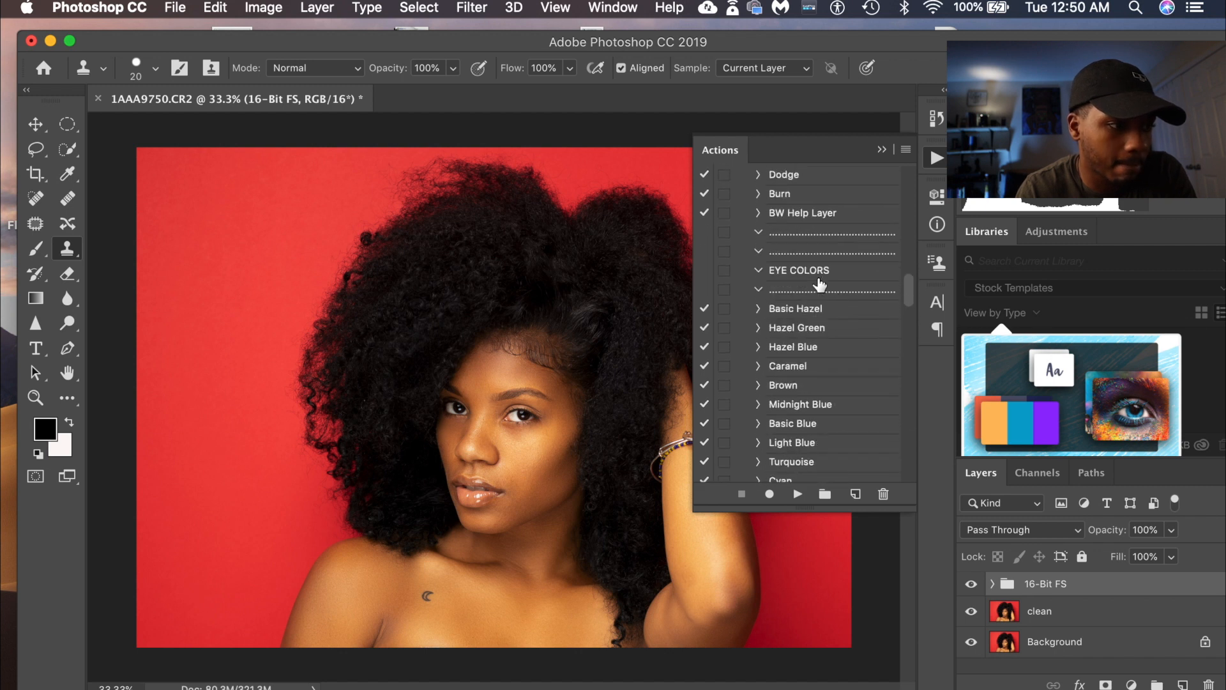
scroll(819, 284, "up", 3)
left_click(813, 348)
left_click(797, 494)
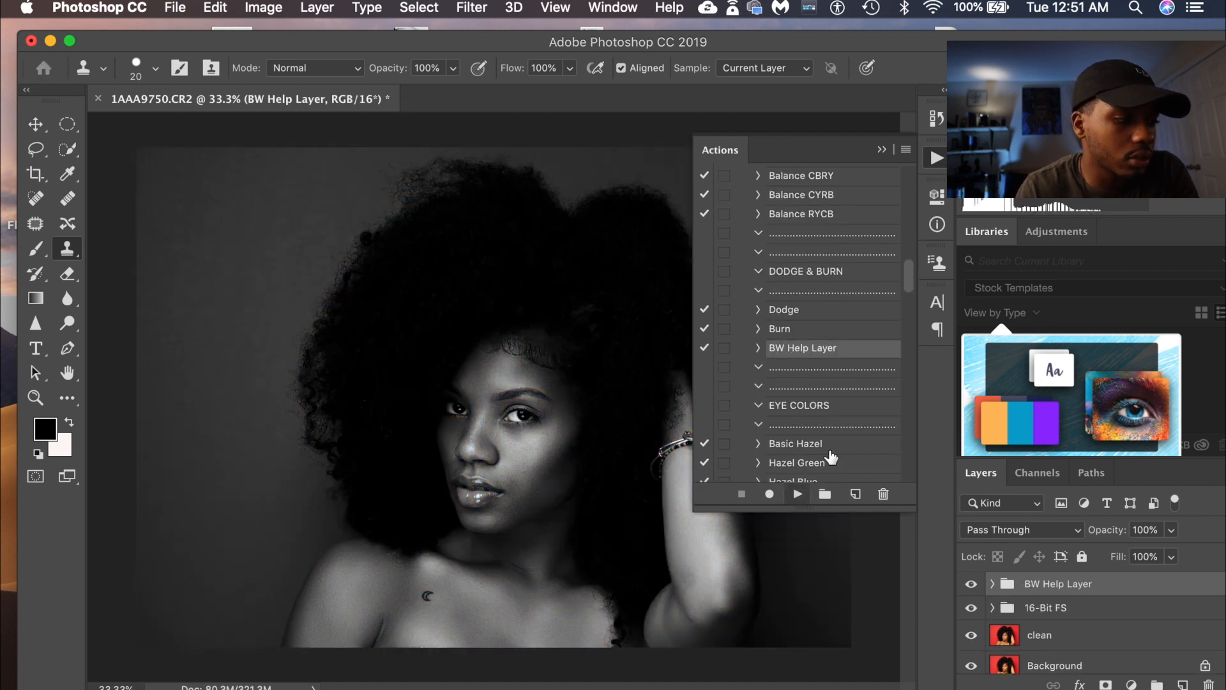
Run the Dodge action and the Burn action to add their masked groups above the BW Help Layer.
left_click(791, 313)
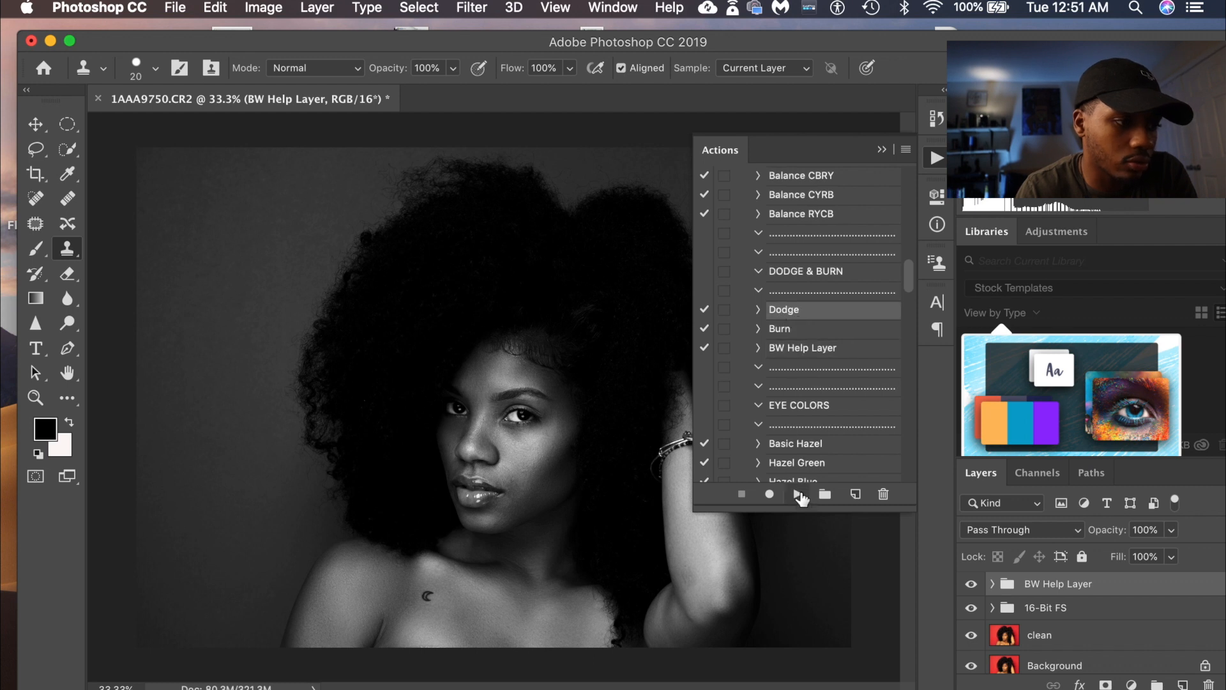
left_click(798, 493)
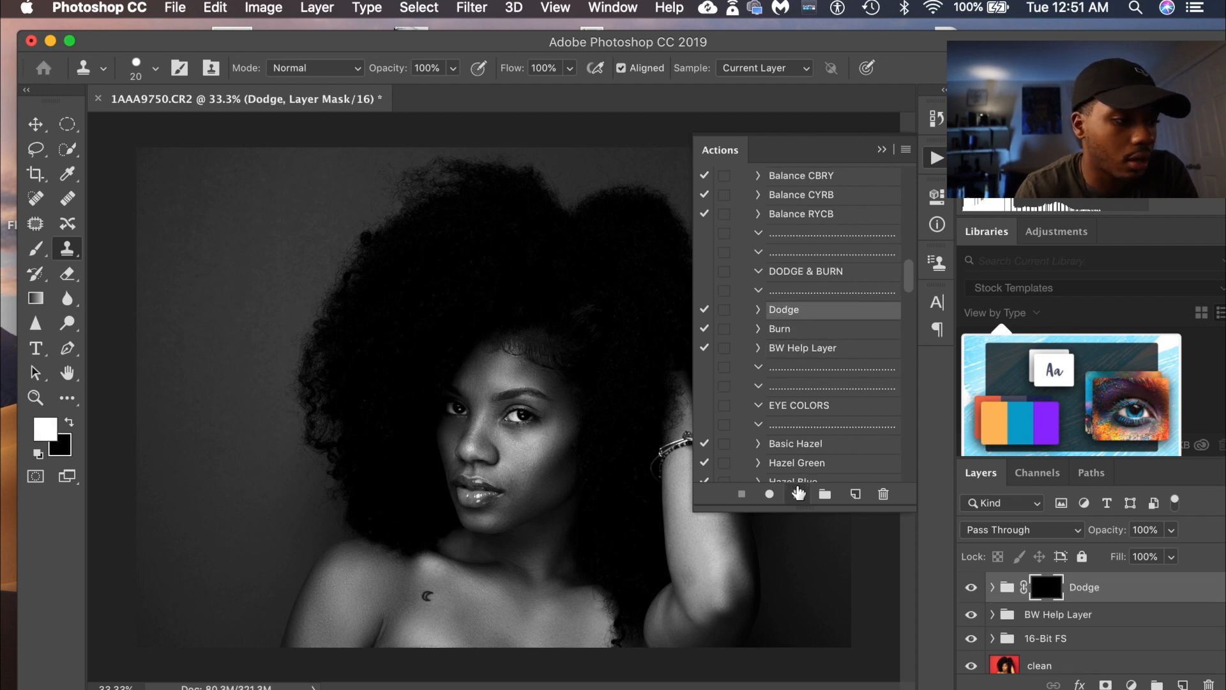
left_click(807, 332)
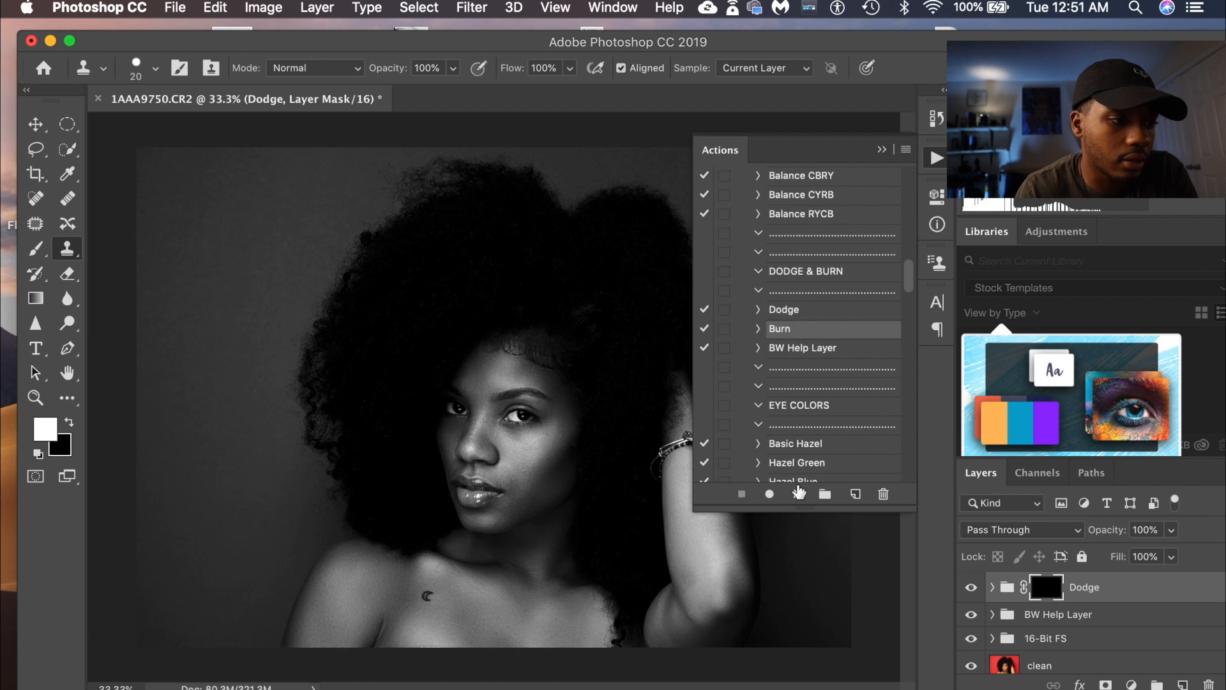
left_click(796, 494)
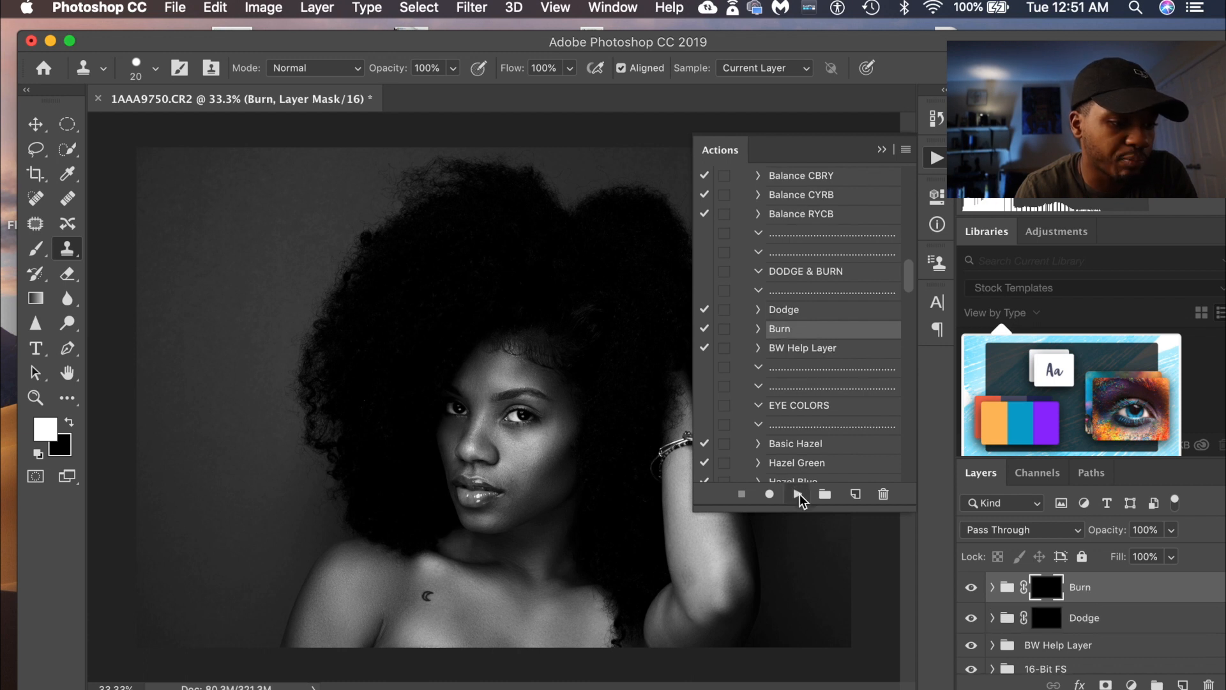
Group the Burn, Dodge and BW Help Layer groups together and name the new group D&B.
left_click(1091, 646)
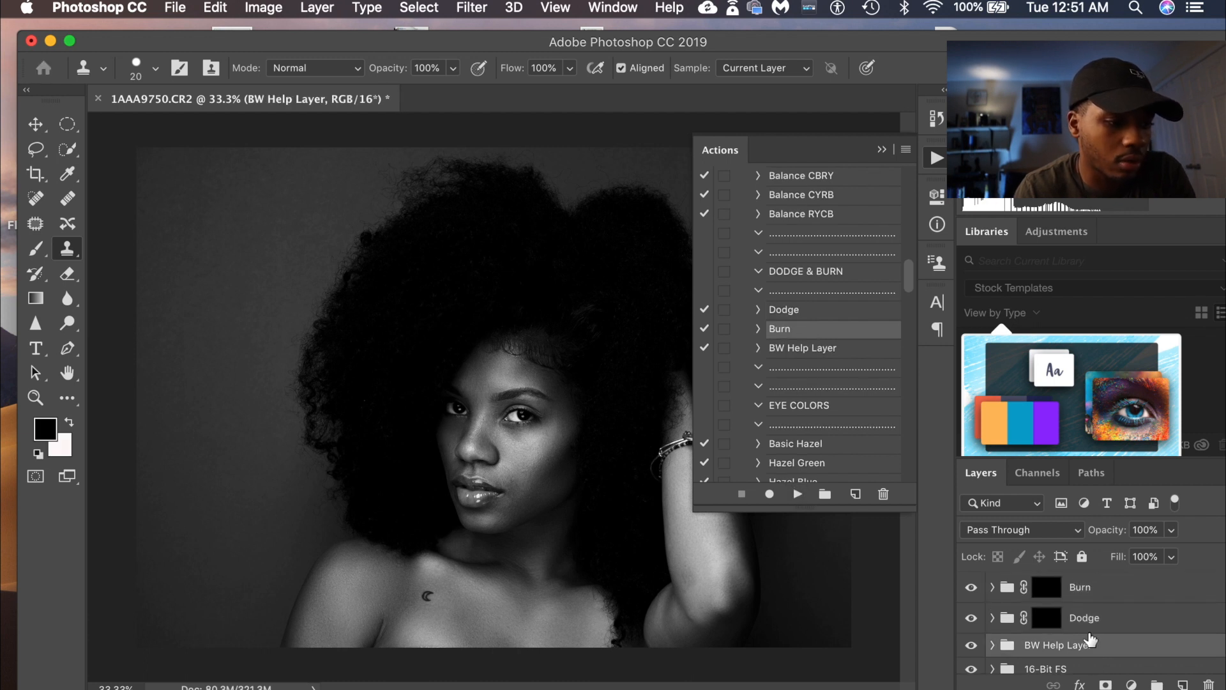
left_click(1093, 594, "shift")
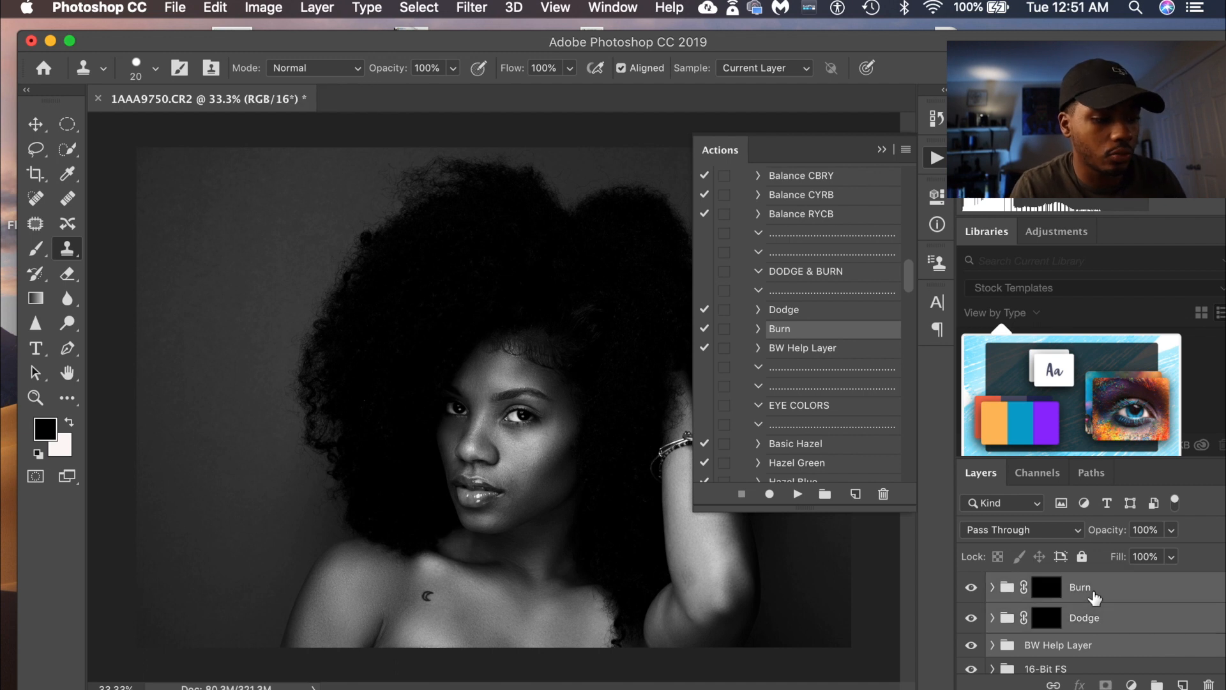
key("super+g")
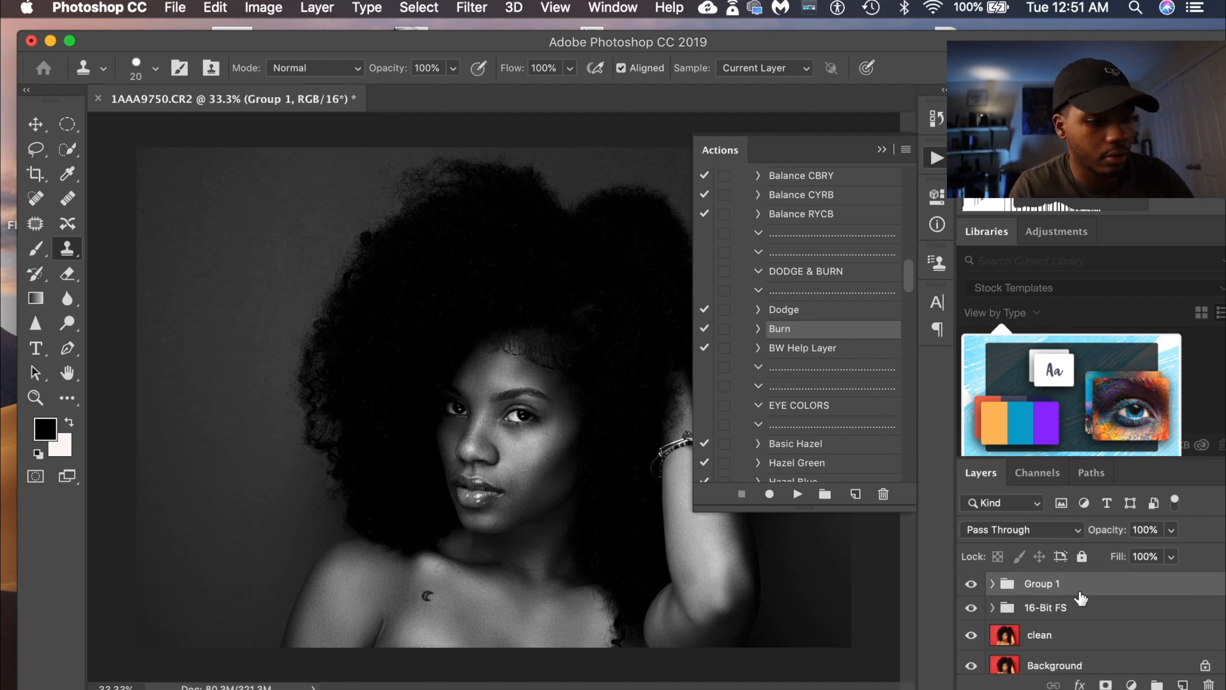
double_click(1054, 584)
type("D")
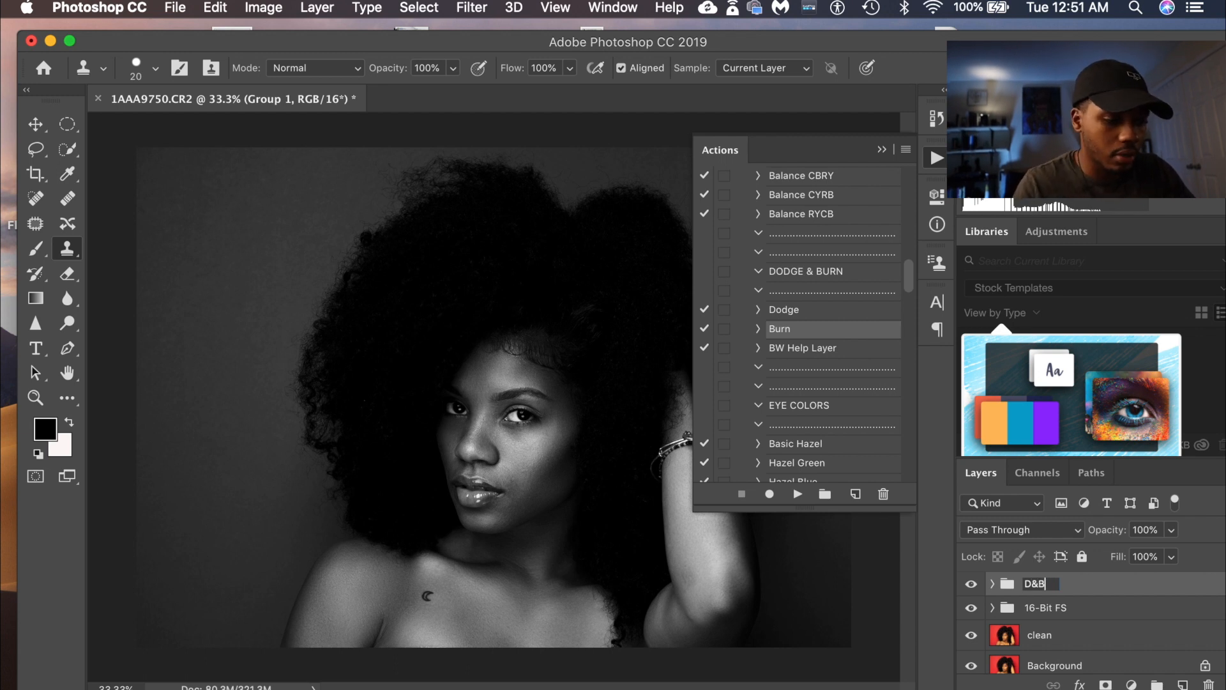
type("&B")
key("Return")
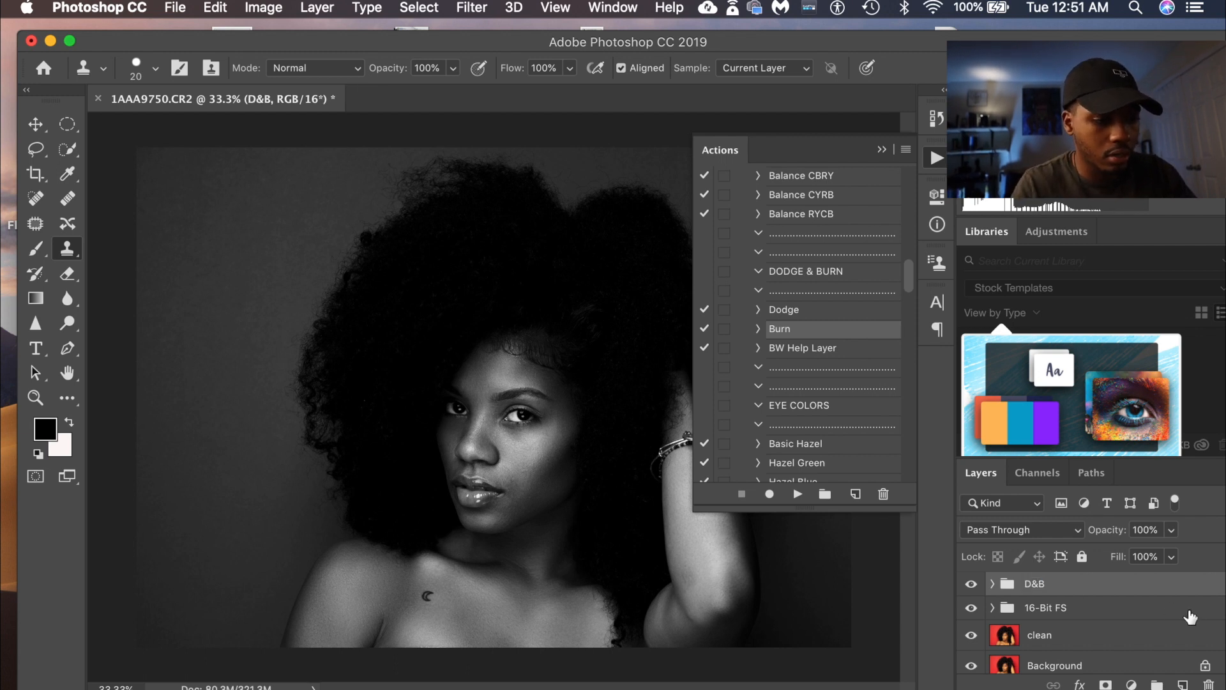
Expand the D&B group, select the Dodge group's layer mask and activate the Brush tool.
left_click(993, 584)
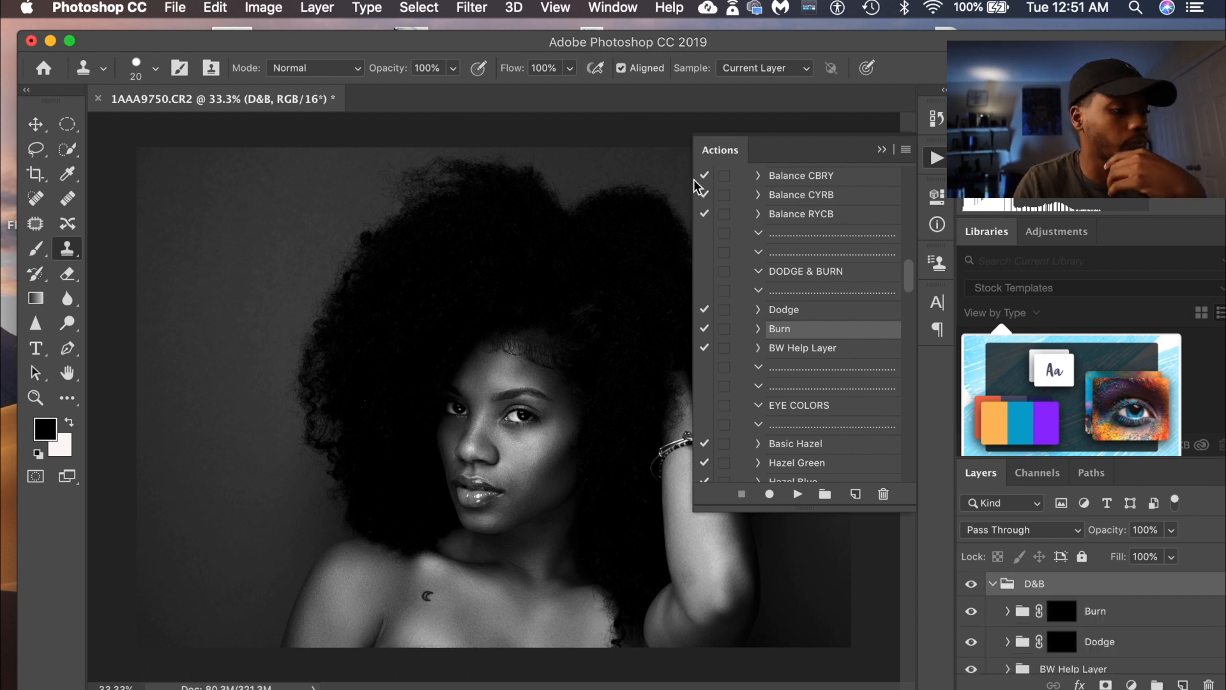
left_click(880, 151)
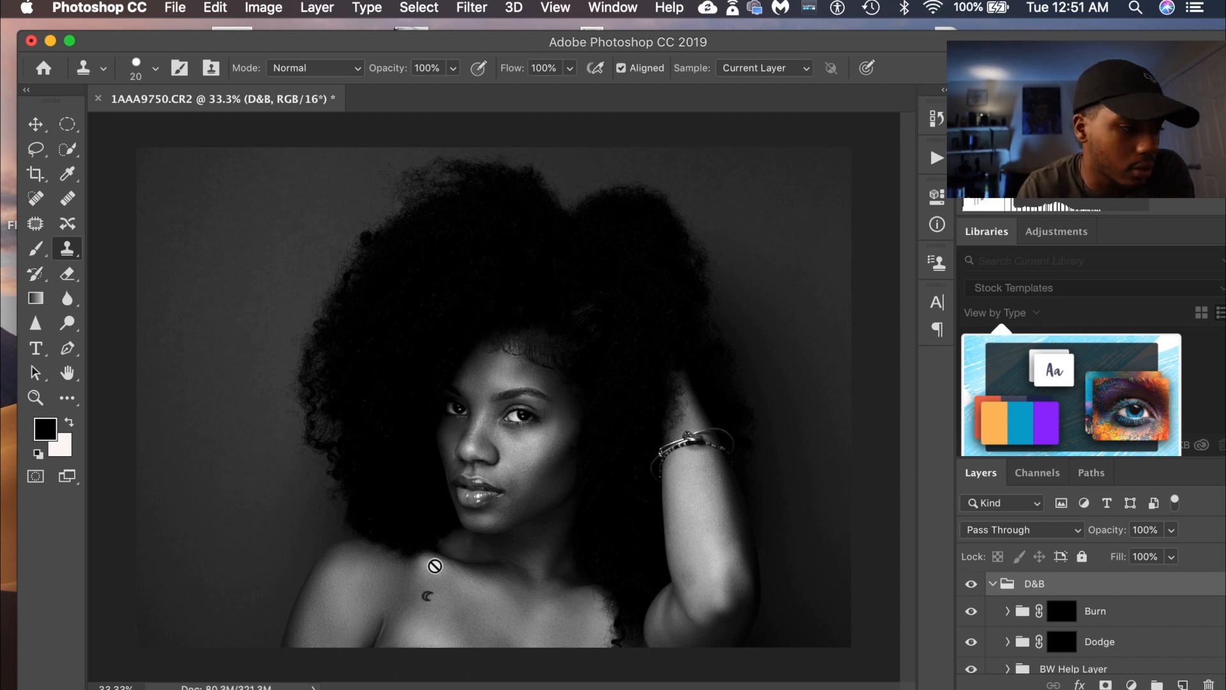
scroll(1067, 644, "down", 1)
left_click(1064, 636)
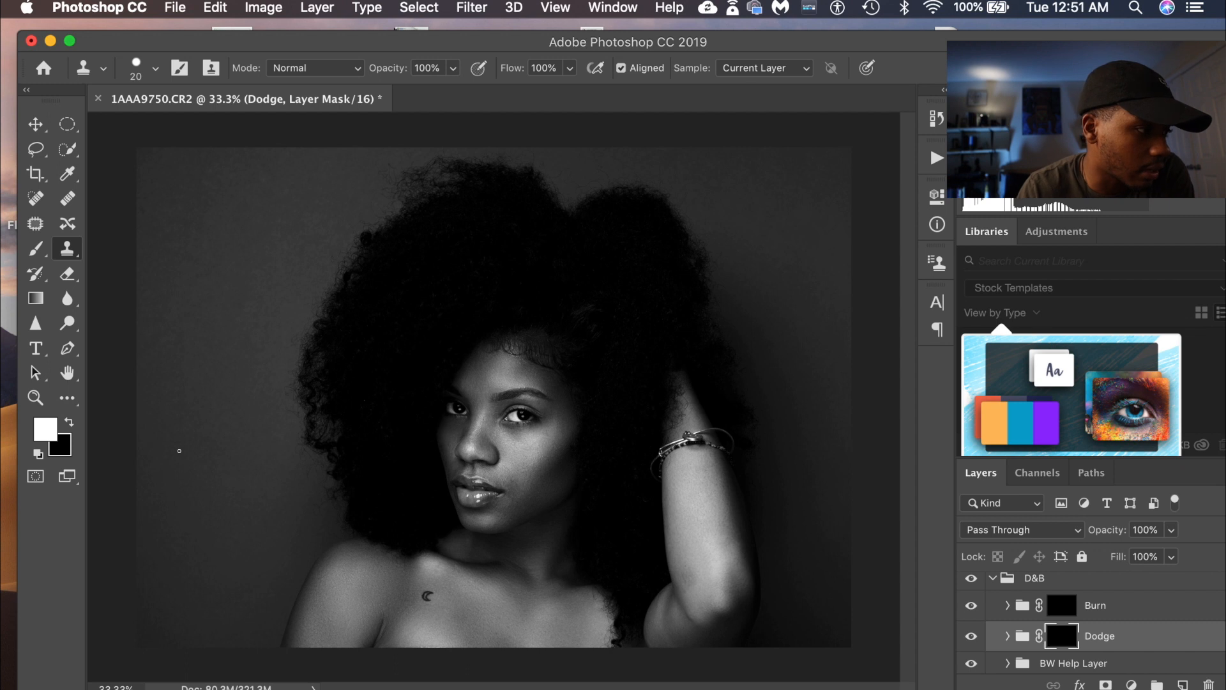
left_click(36, 248)
left_click(96, 248)
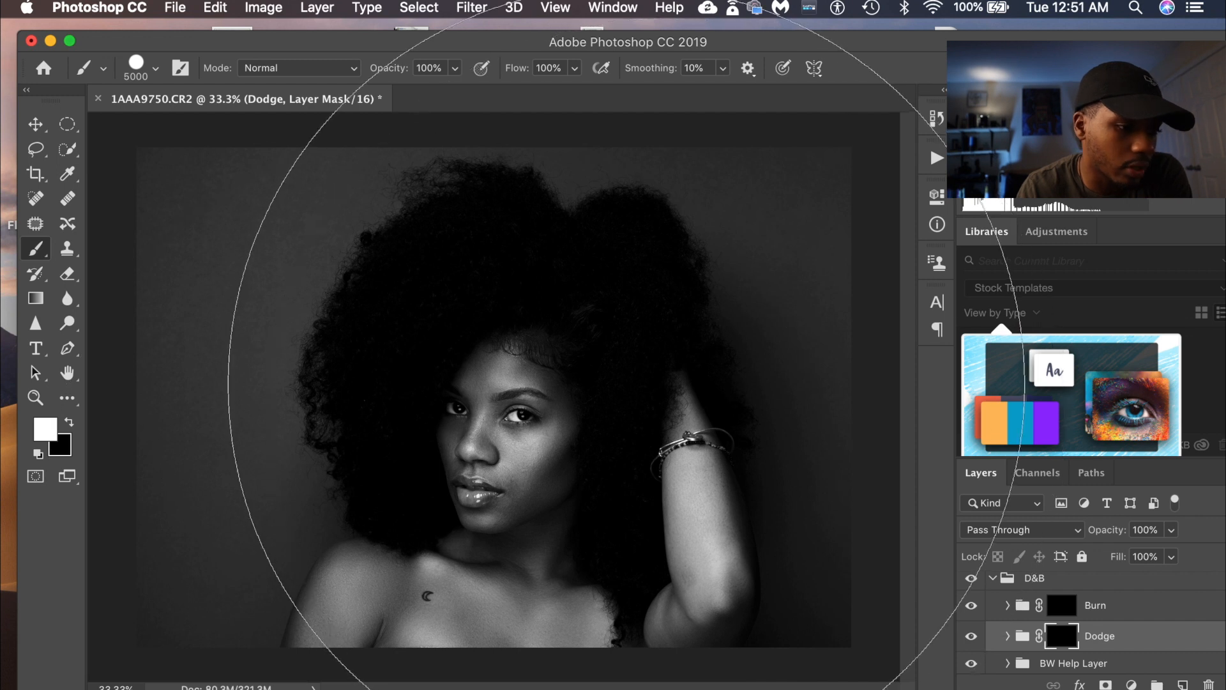
Reduce the brush size to 300 px and set its hardness to 0% for painting on the Dodge mask.
key("bracketleft")
key("bracketleft")
key("bracketleft")
key("bracketleft")
key("bracketleft")
key("bracketleft")
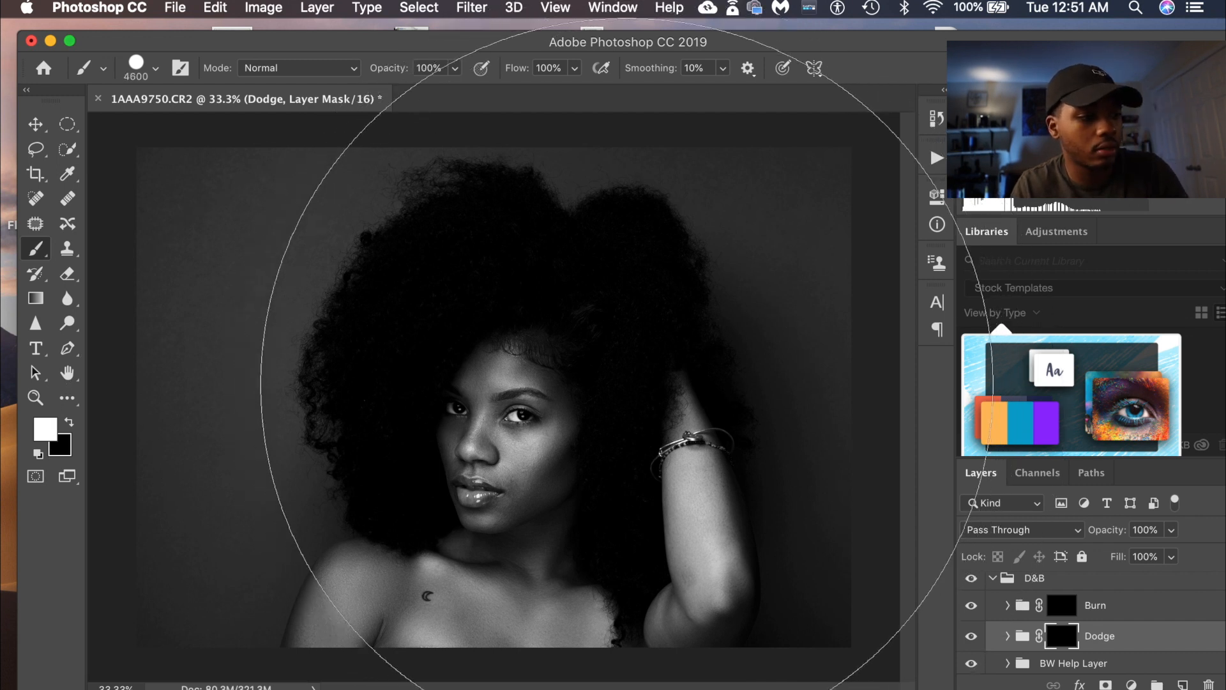
key("bracketleft")
key("bracketleft")
key("bracketleft")
key("bracketleft")
key("bracketleft")
key("bracketleft")
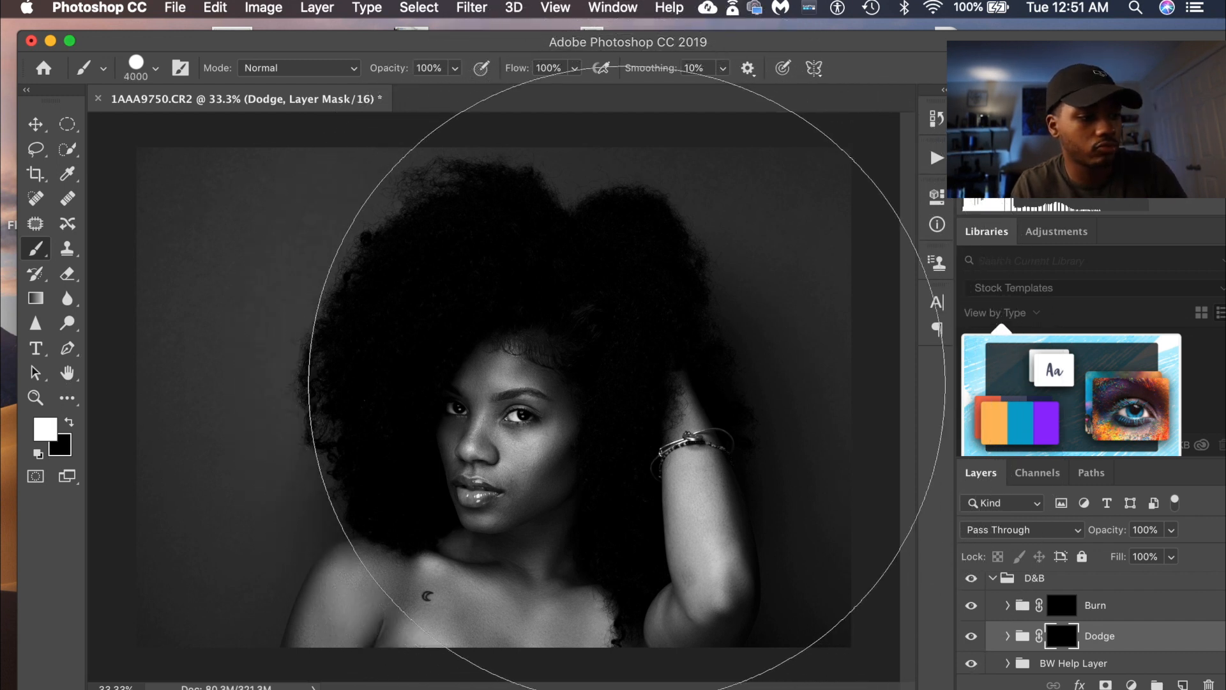
key("bracketleft")
key("bracketleft")
key("bracketleft")
key("bracketleft")
key("bracketleft")
key("bracketleft")
key("bracketleft")
key("bracketleft")
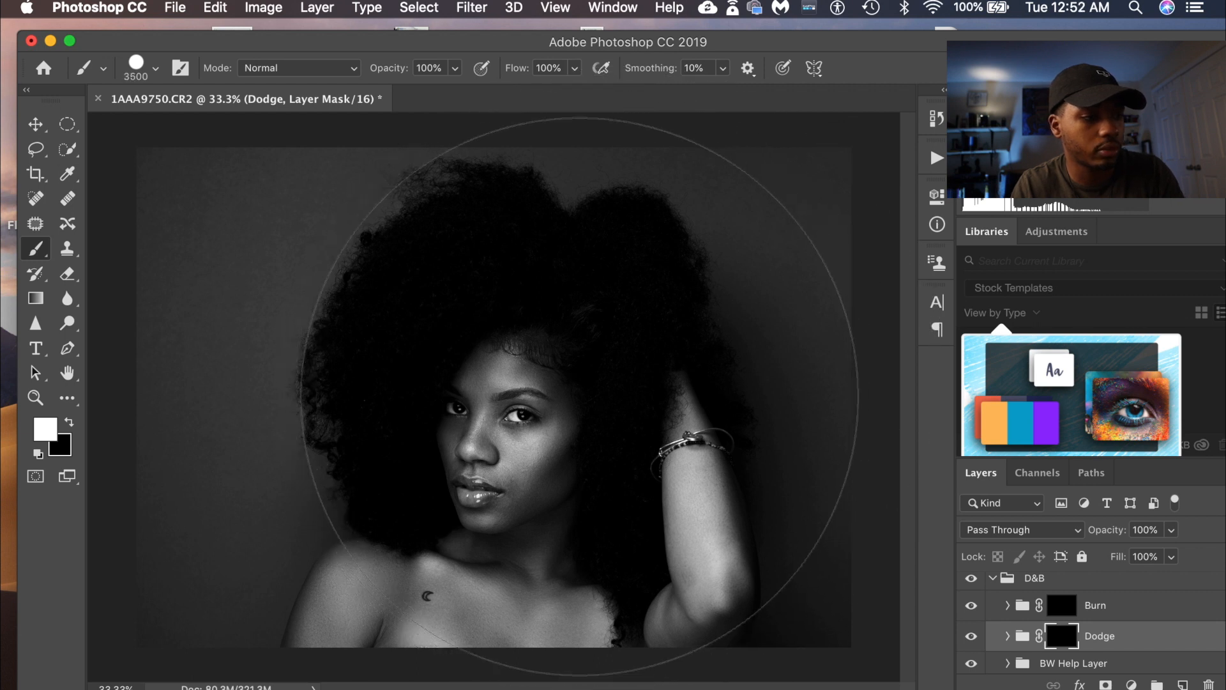
key("bracketleft")
key("bracketleft")
key("bracketleft")
key("bracketleft")
key("bracketleft")
key("bracketleft")
key("bracketleft")
key("bracketleft")
key("bracketleft")
key("bracketleft")
key("bracketleft")
key("bracketleft")
key("bracketleft")
key("bracketleft")
key("bracketleft")
key("bracketleft")
key("bracketleft")
key("bracketleft")
key("bracketleft")
key("bracketleft")
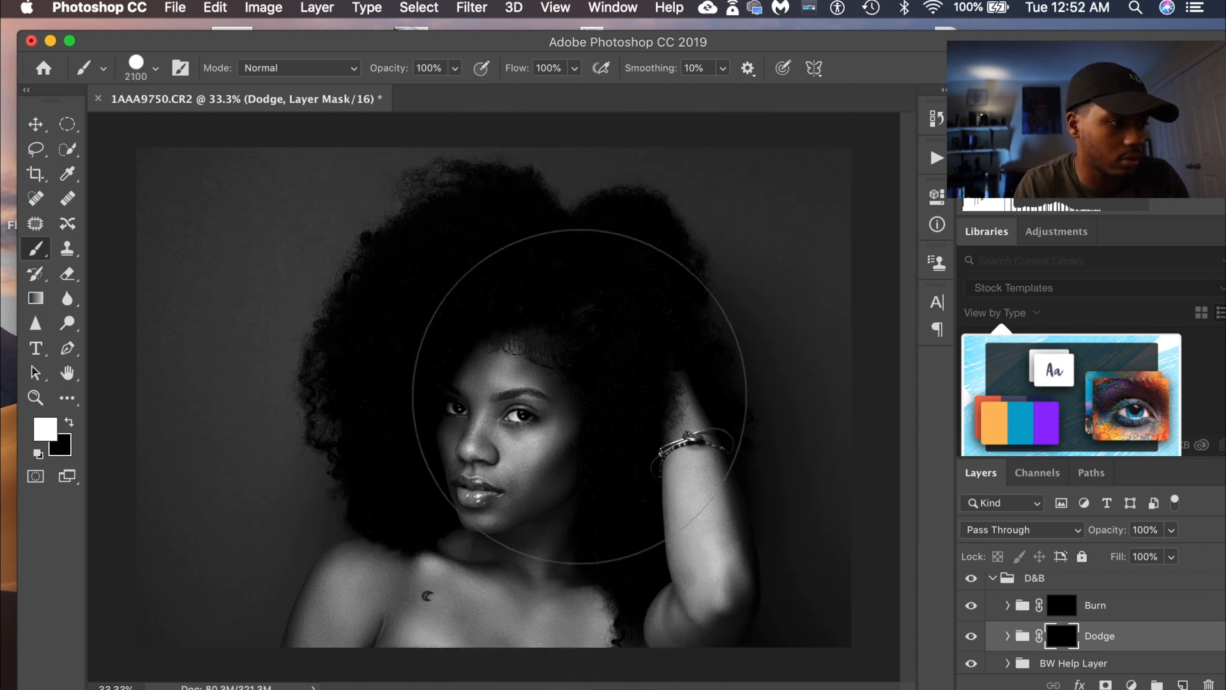
key("bracketleft")
key("bracketleft")
key("bracketleft")
key("bracketleft")
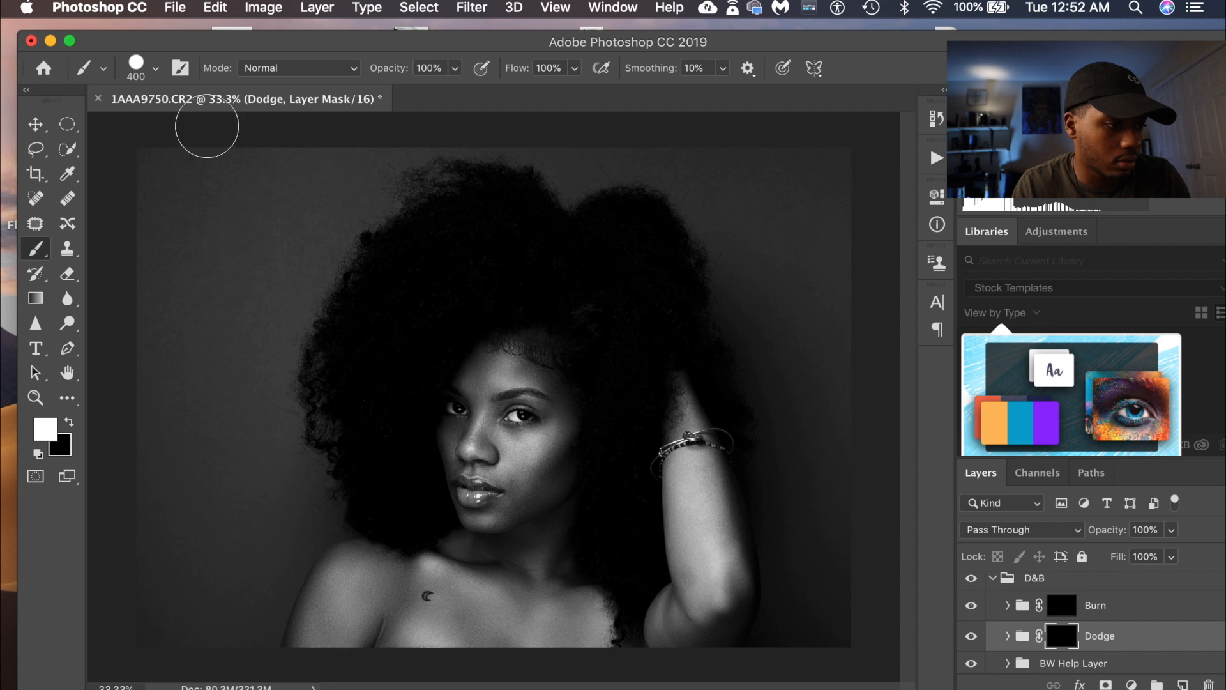
left_click(157, 71)
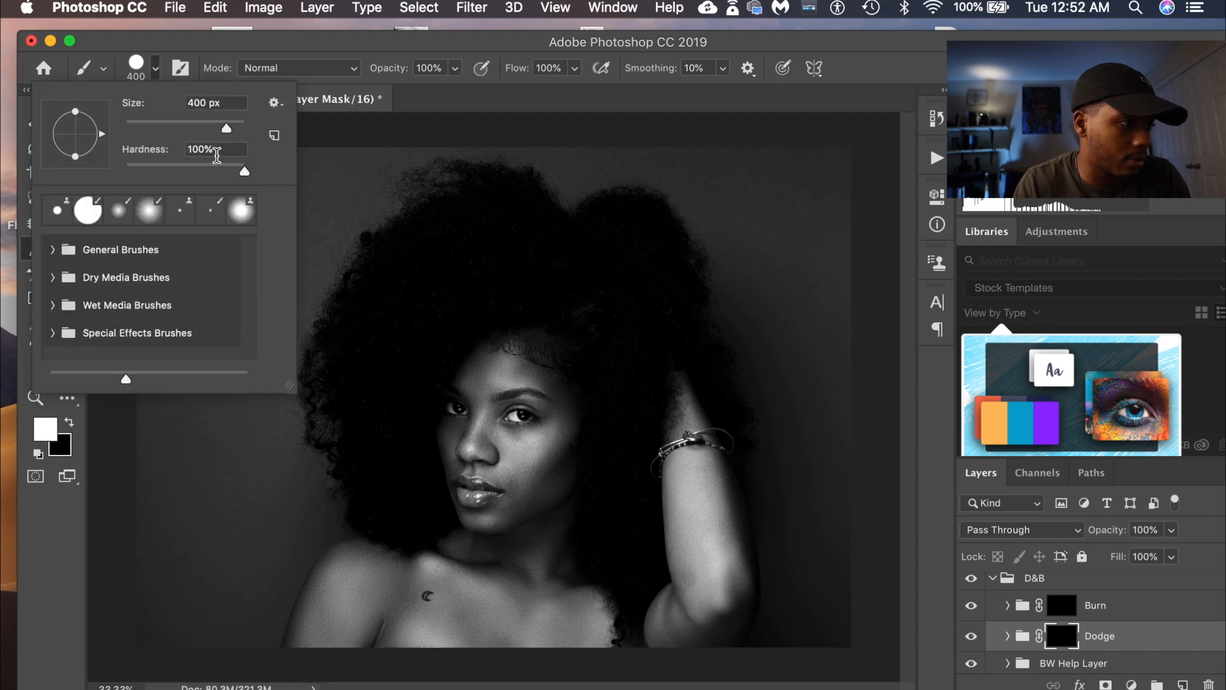
left_click_drag(245, 171, 71, 164)
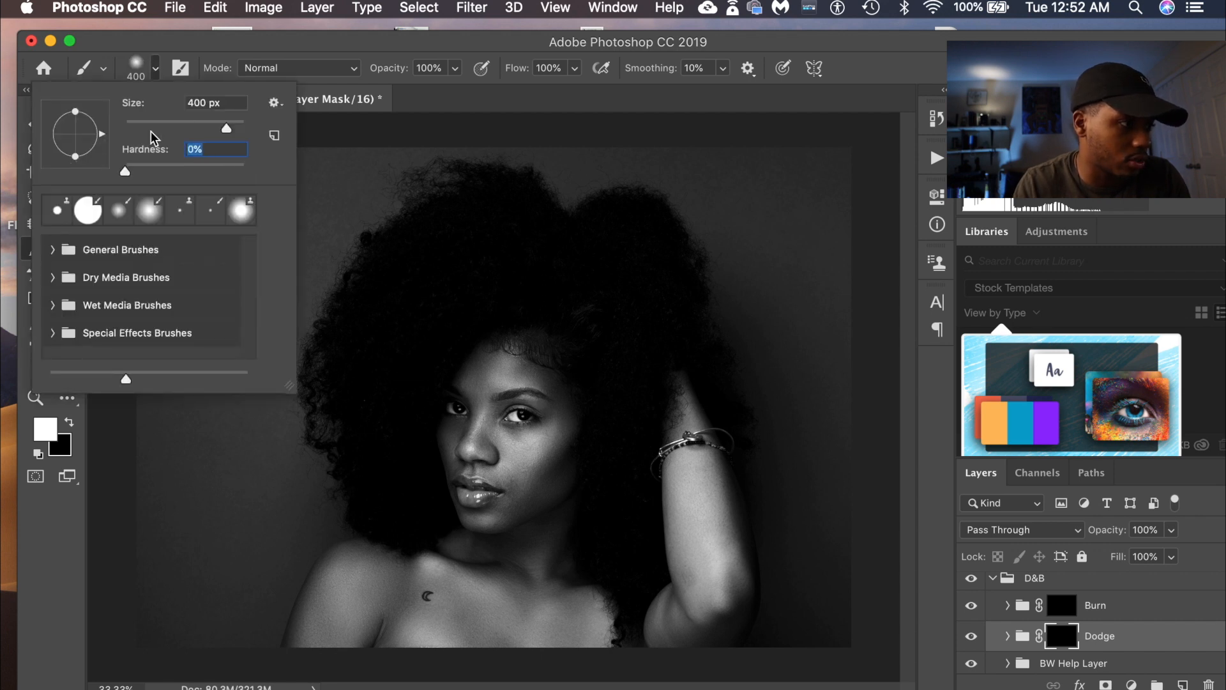
left_click(157, 71)
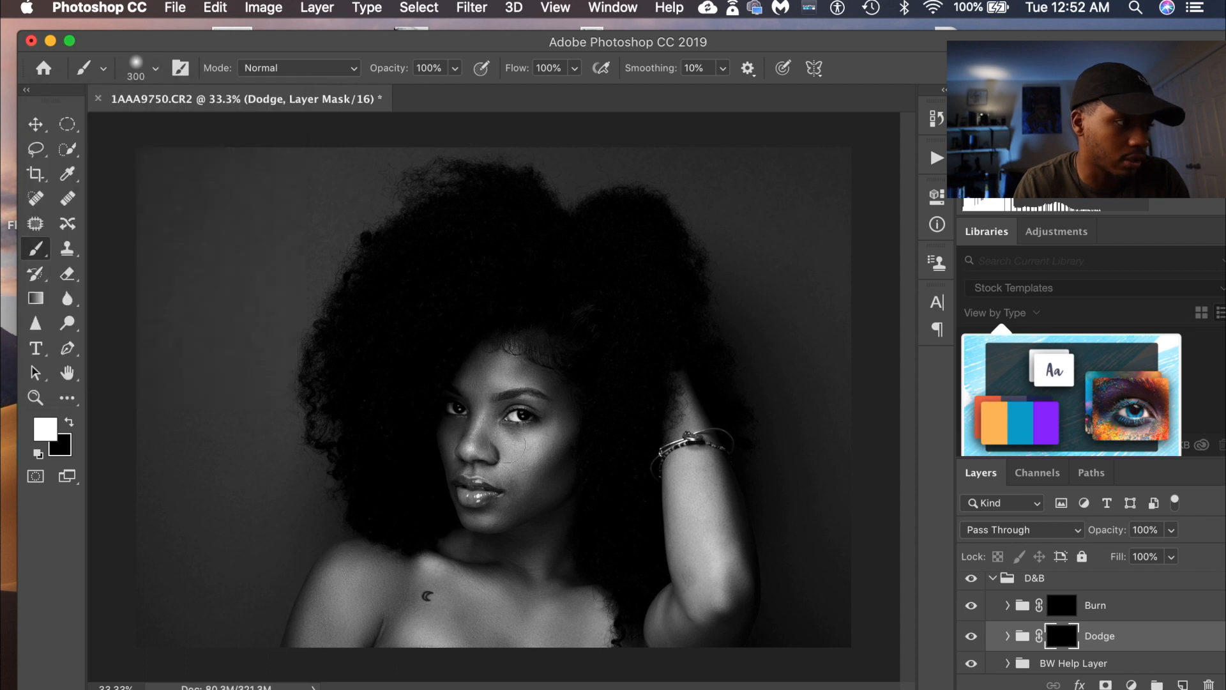
Try a full-opacity white stroke on the Dodge mask over the cheek below the eye with a 150 px brush, and undo it.
key("super+equal")
key("super+equal")
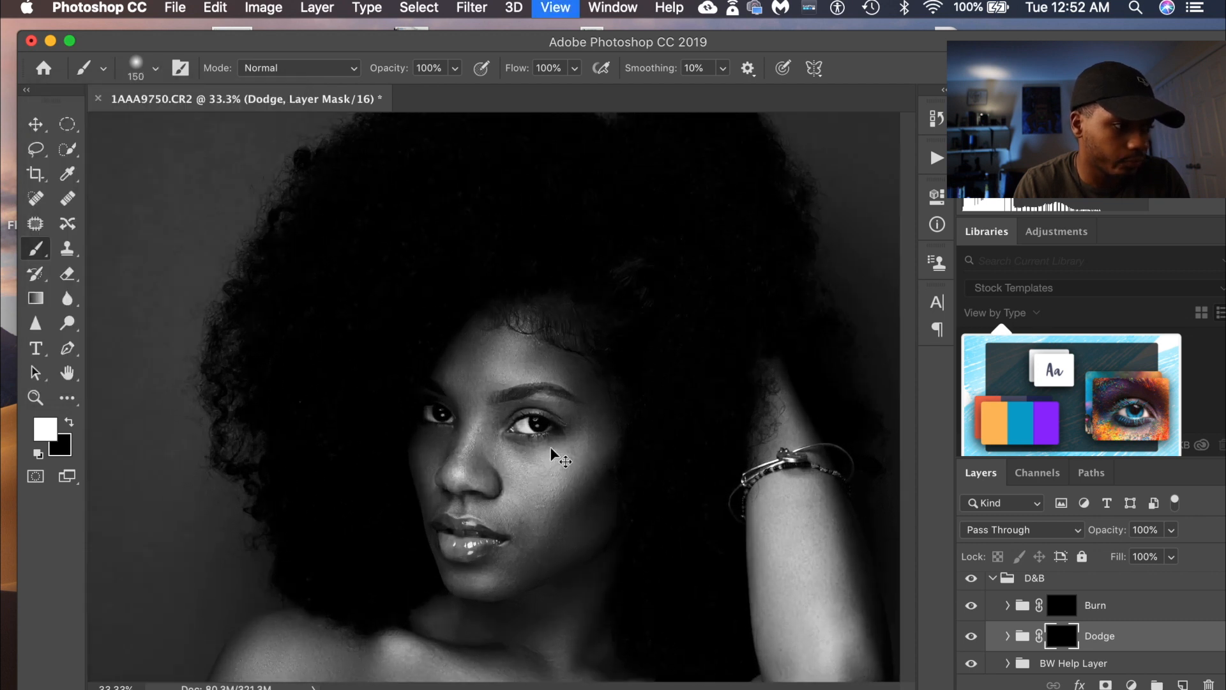
key("super+equal")
scroll(575, 460, "down", 5)
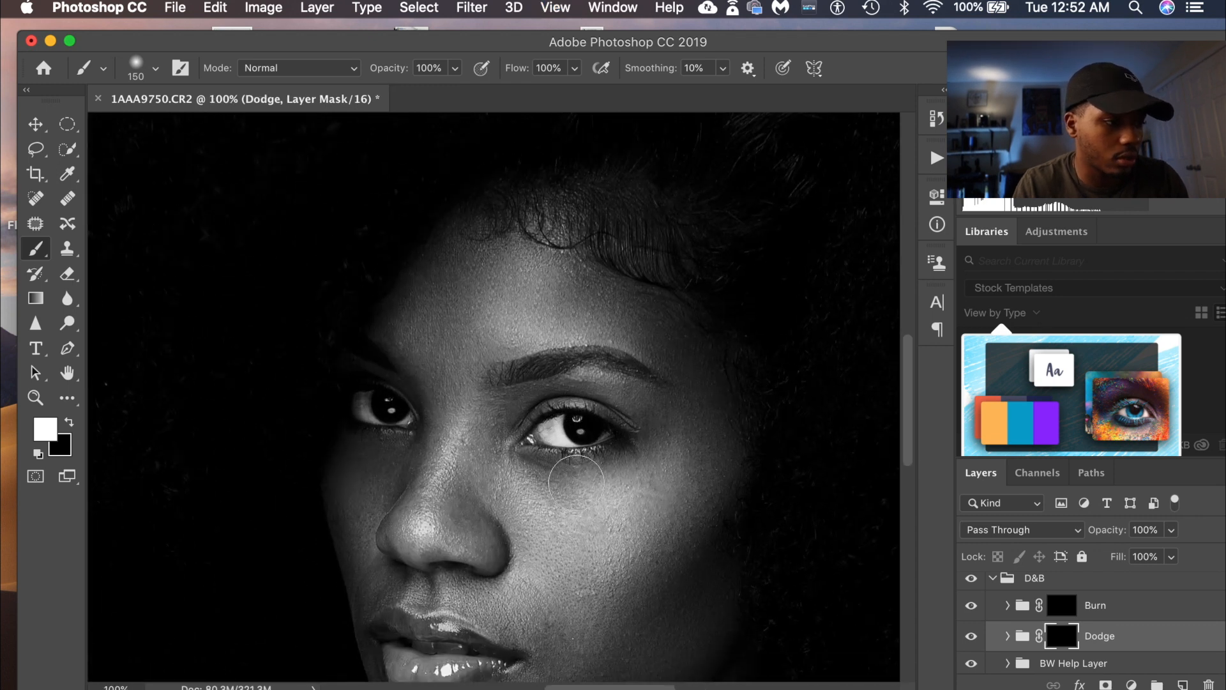
mouse_move(608, 450)
left_mouse_down()
mouse_move(601, 432)
mouse_move(642, 425)
mouse_move(646, 408)
left_mouse_up()
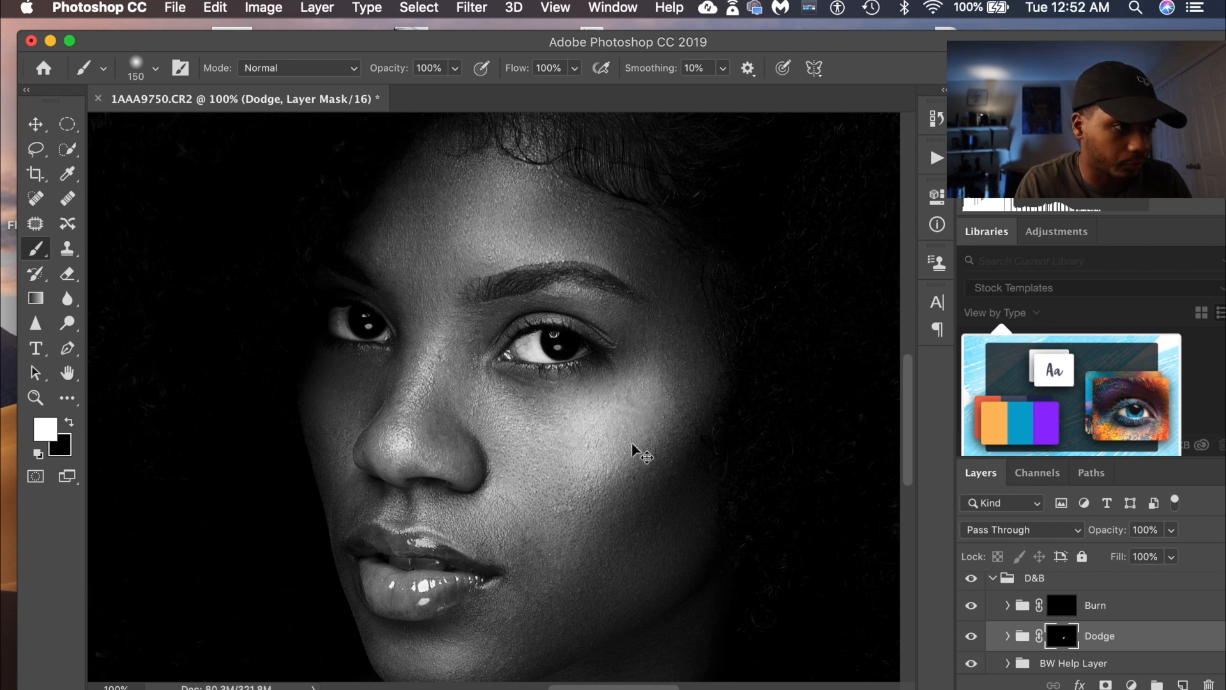
key("super+z")
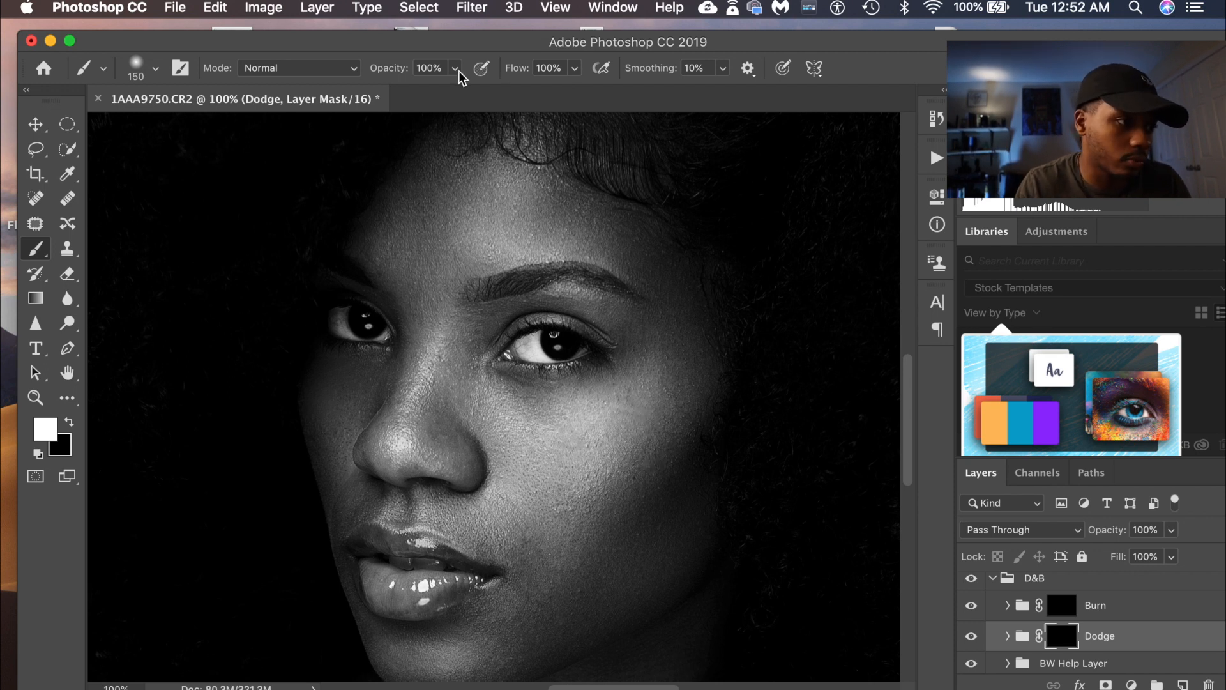
Set the brush opacity to 10% and the flow to 10%.
left_click(429, 68)
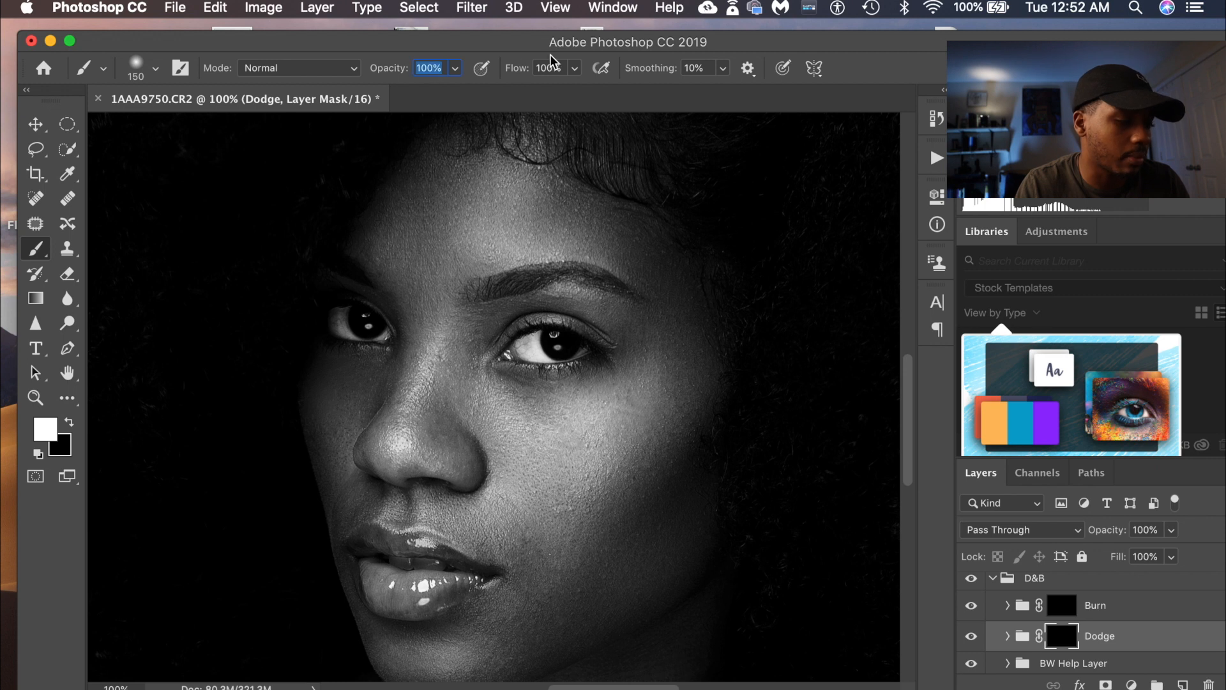
type("10")
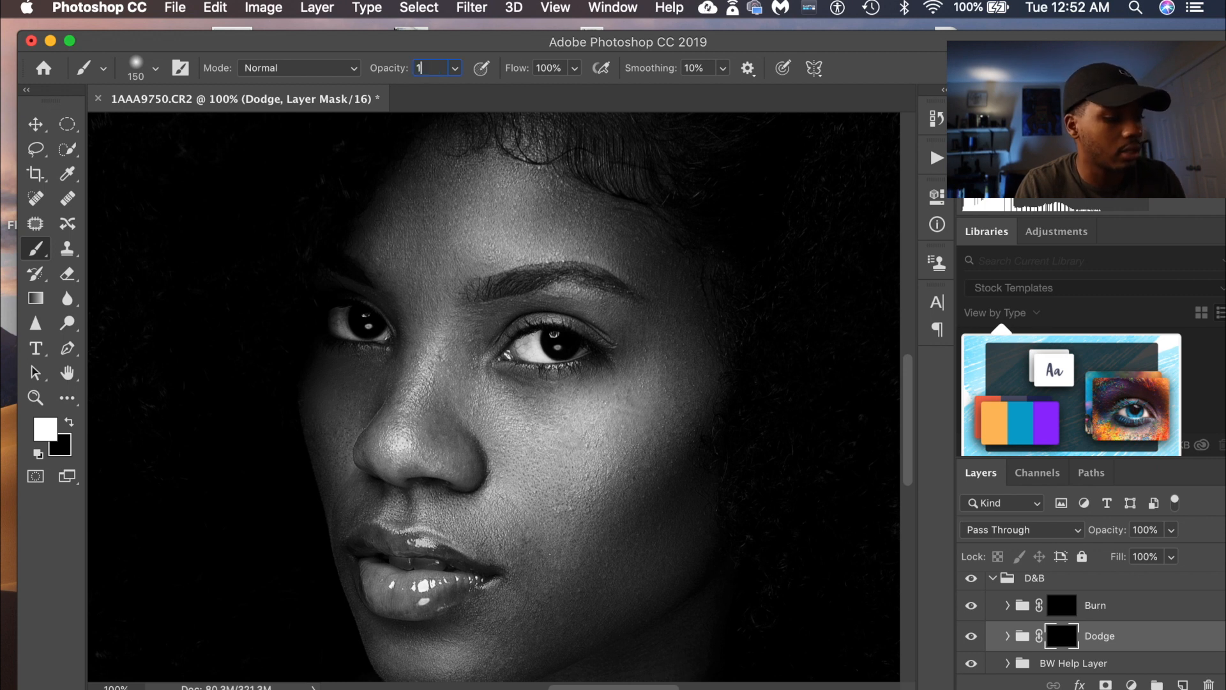
left_click(552, 67)
type("10")
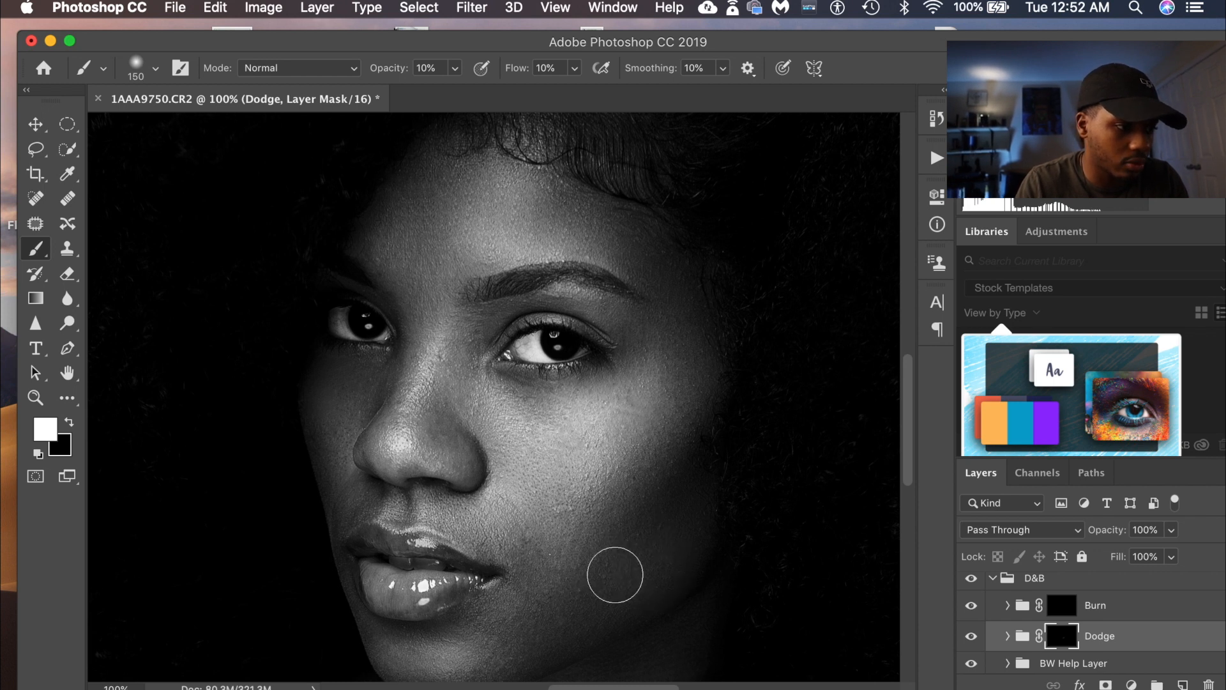
Brighten the cheek below the eye on the Dodge mask, using brush sizes of 90 and 150 px.
key("bracketleft")
key("bracketleft")
key("bracketleft")
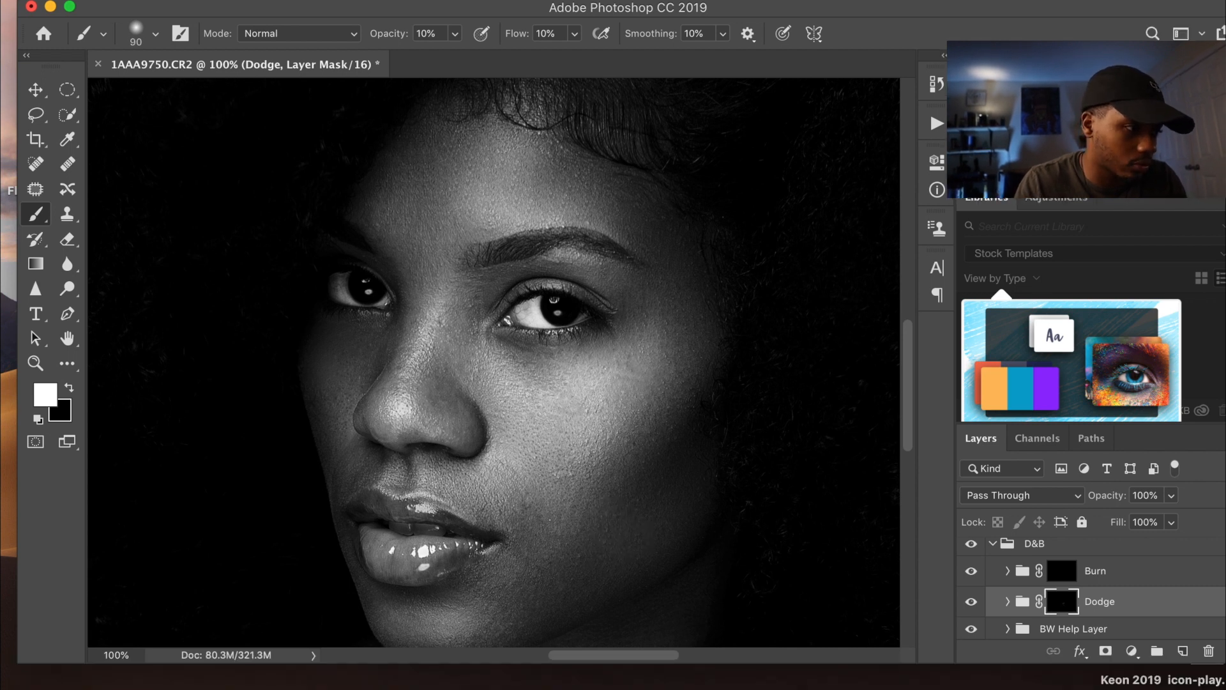
key("bracketright")
key("bracketright")
key("bracketright")
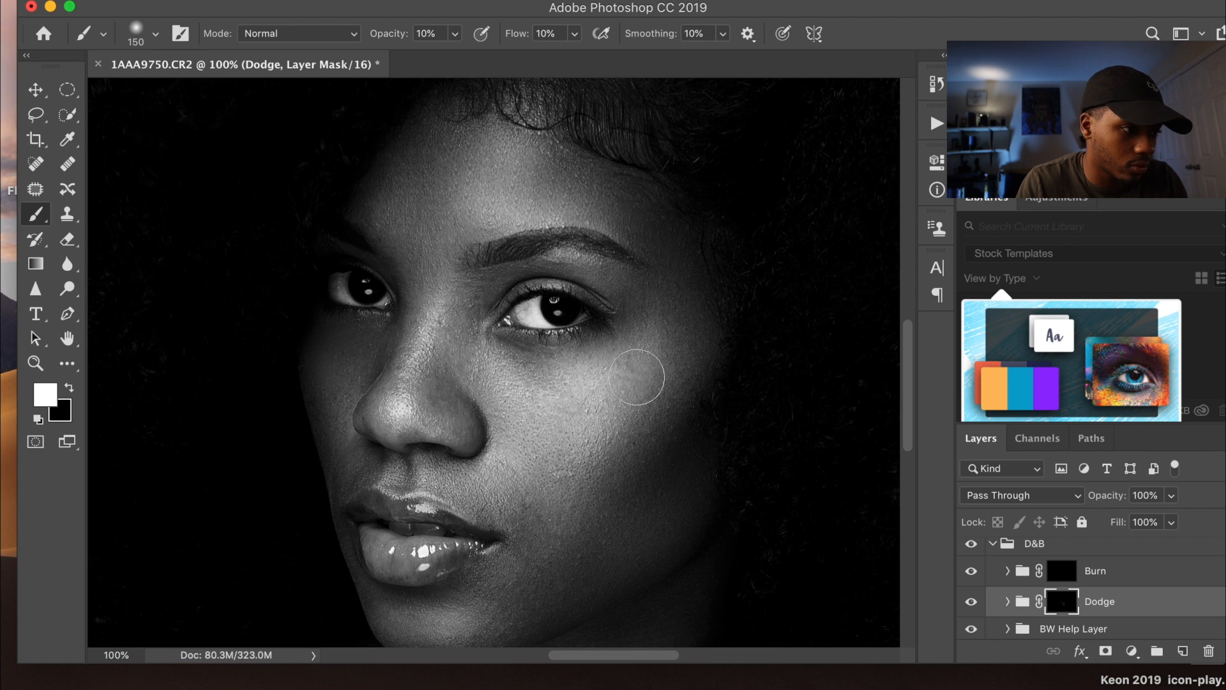
Dodge the highlights on the collarbone and upper chest, varying the brush up to 250 px and ending at 90 px.
scroll(621, 388, "down", 10)
key("bracketleft")
key("bracketleft")
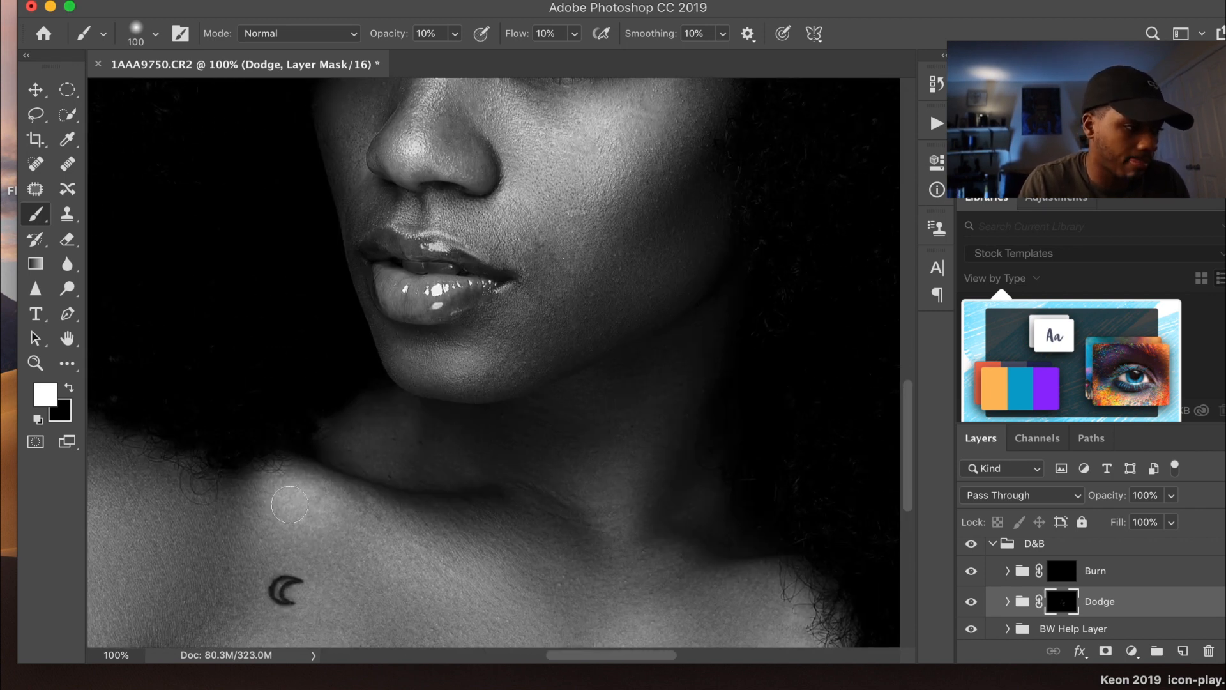
scroll(537, 507, "down", 5)
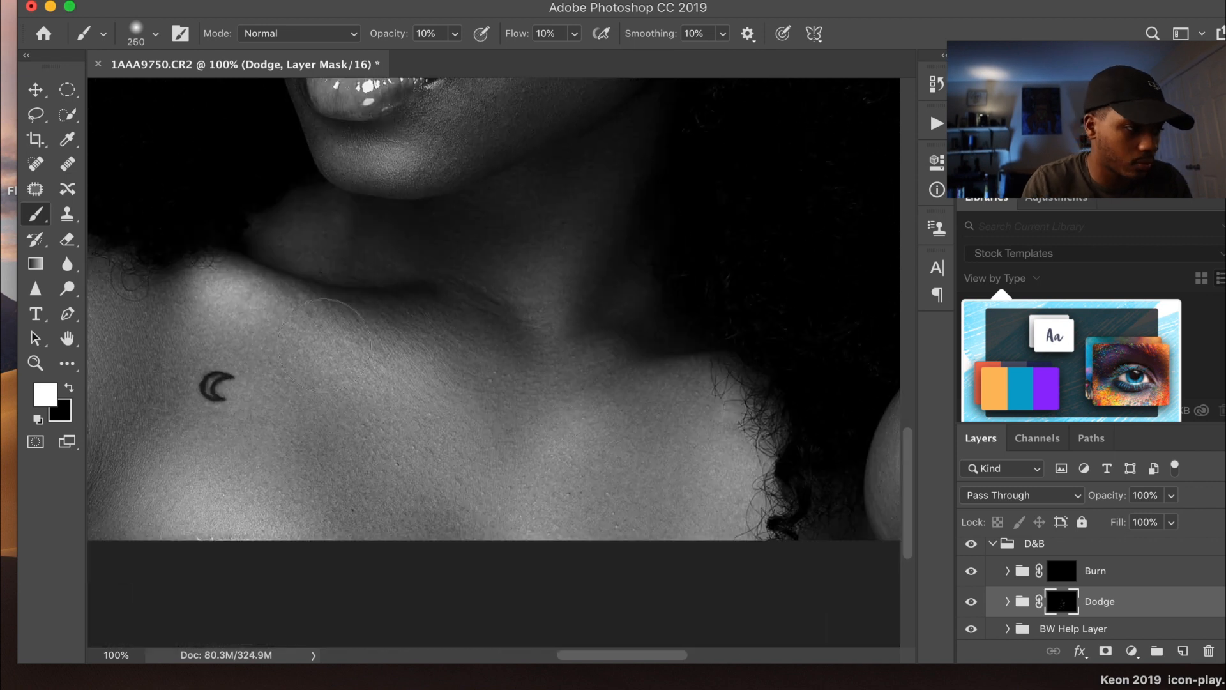
key("bracketleft")
key("bracketleft")
key("bracketleft")
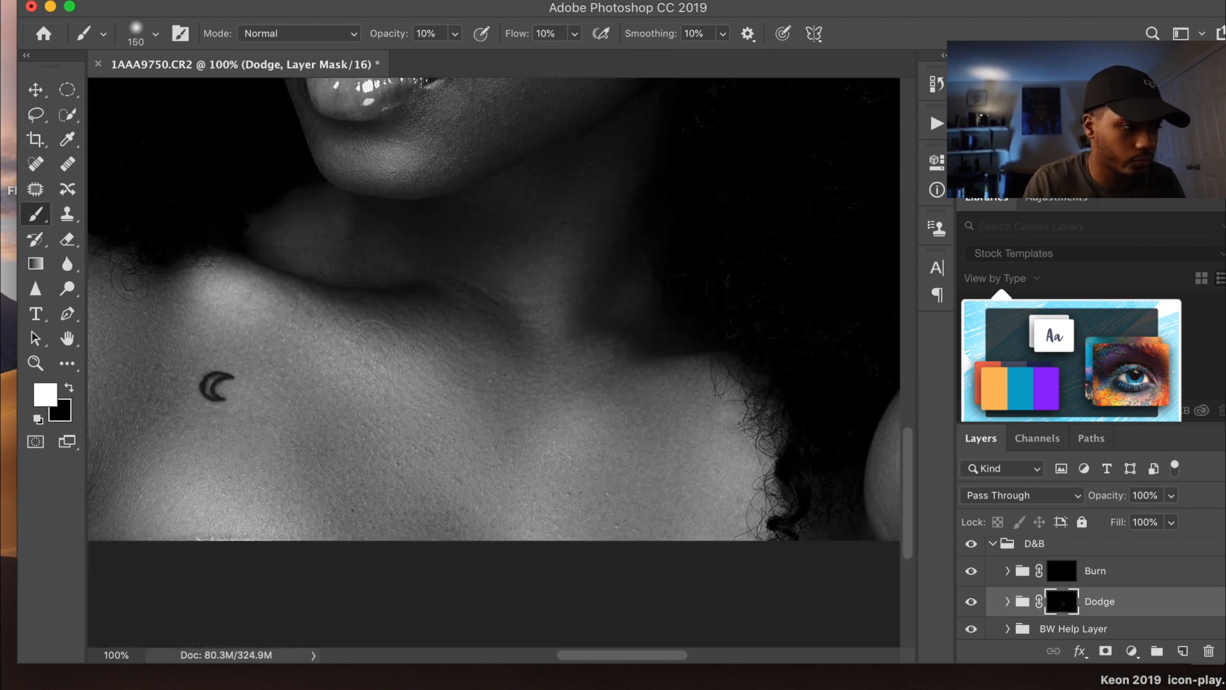
scroll(536, 351, "up", 2)
key("bracketleft")
key("bracketleft")
key("bracketleft")
scroll(540, 324, "up", 8)
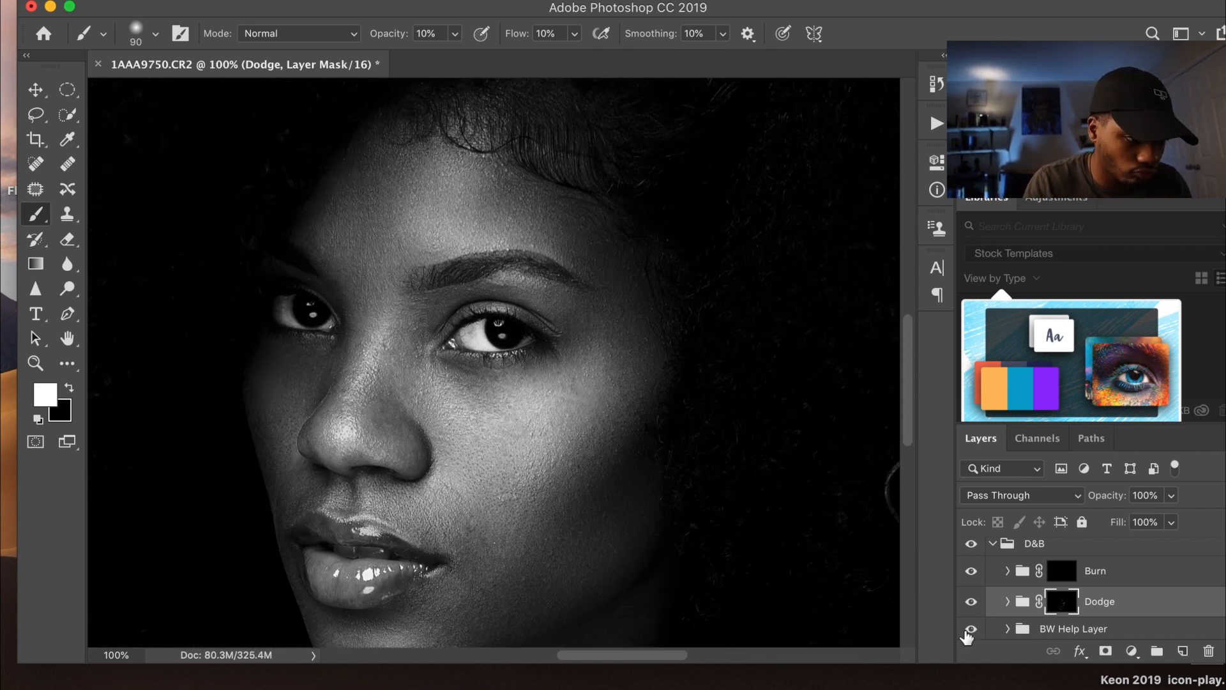
Check the dodging in color without the BW Help Layer, select the Burn group's layer mask and turn the help layer back on.
left_click(971, 629)
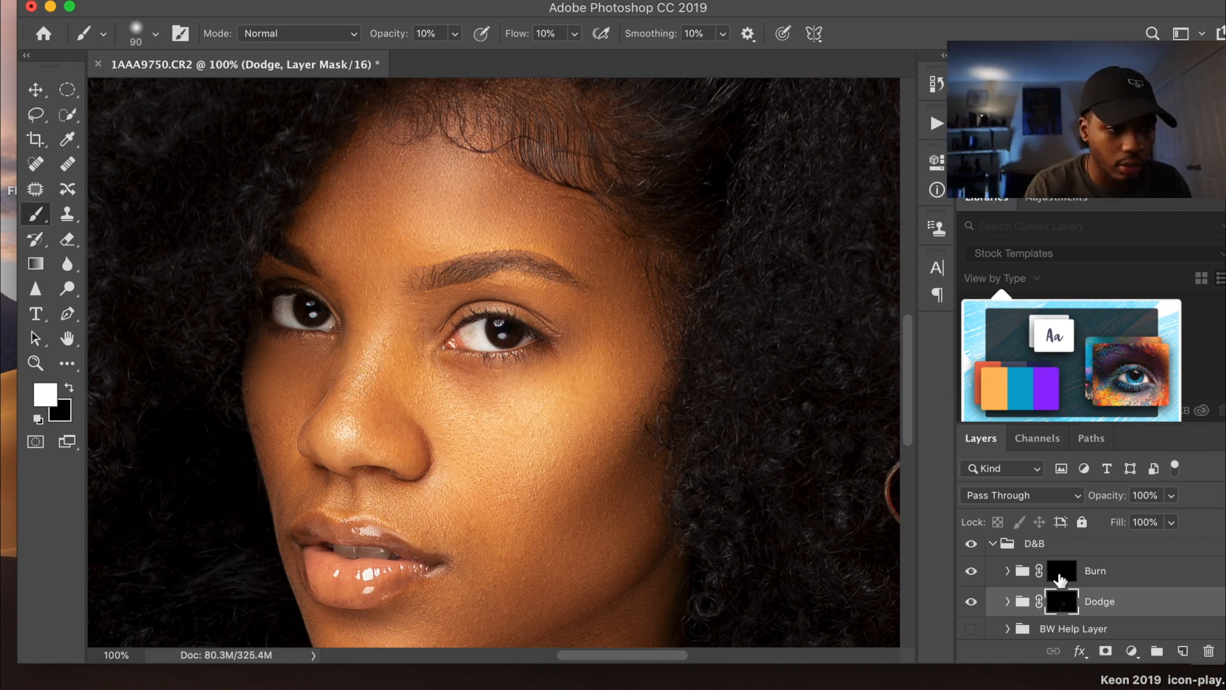
left_click(1060, 573)
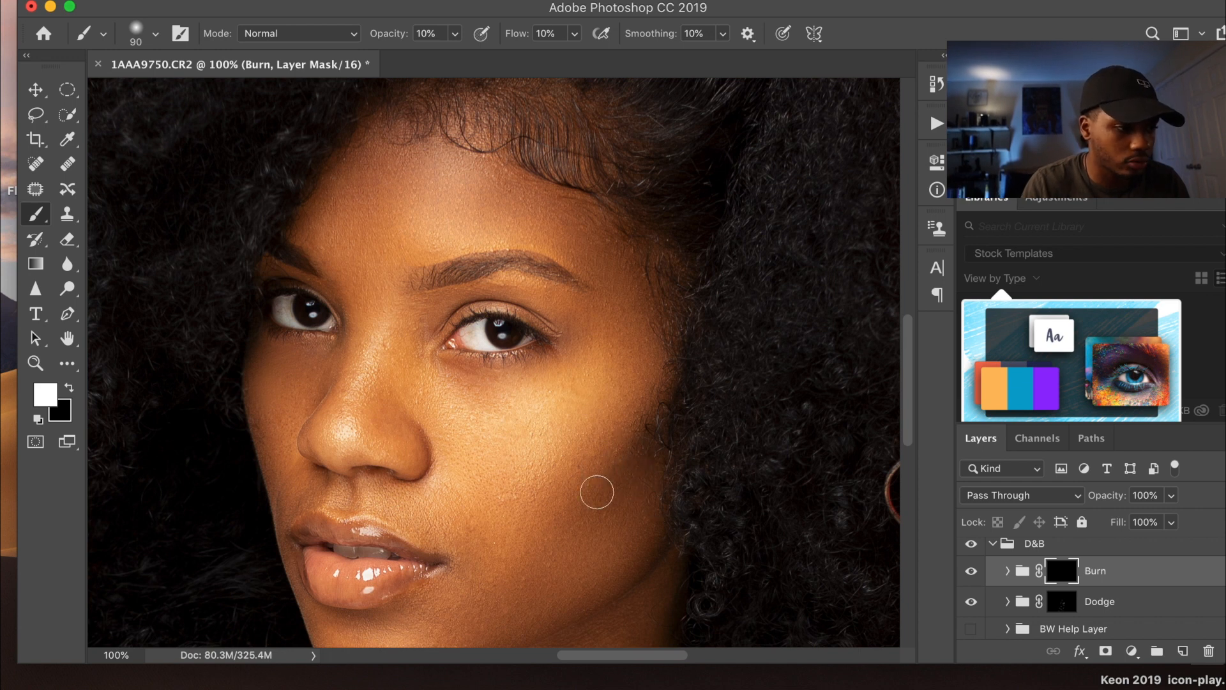
left_click(971, 629)
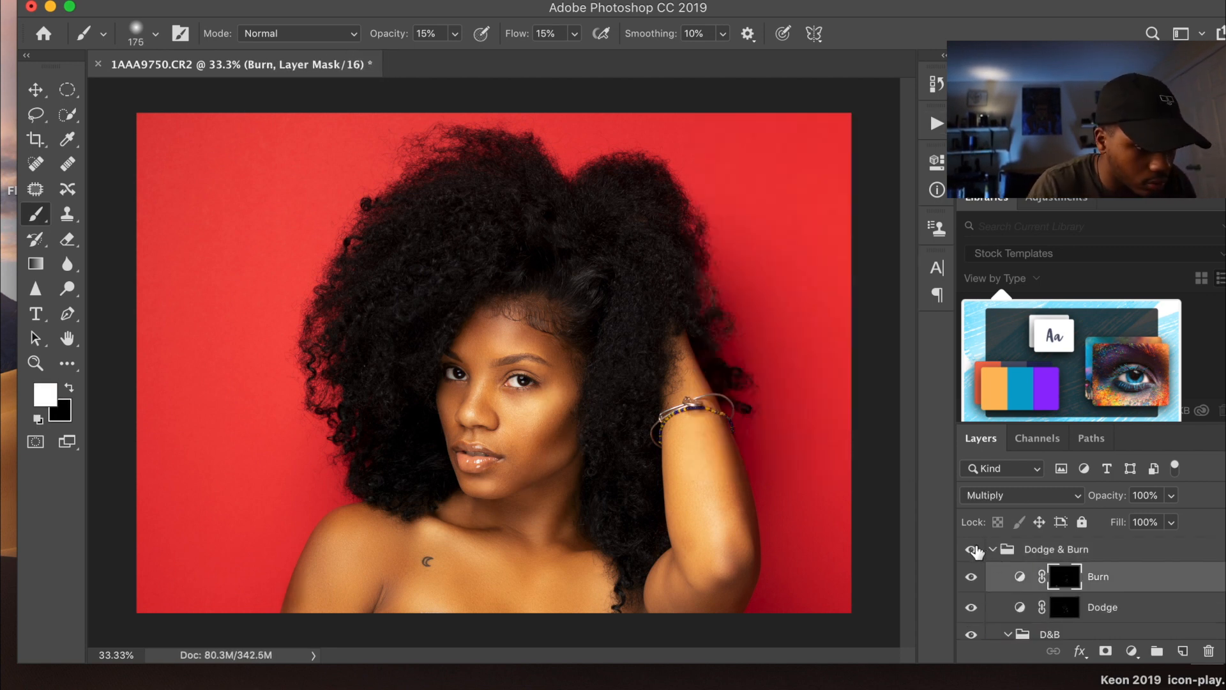
Compare the portrait with and without the Dodge & Burn group, leaving the group visible.
left_click(973, 549)
left_click(972, 550)
left_click(972, 549)
left_click(972, 550)
left_click(972, 549)
left_click(972, 549)
left_click(972, 549)
Collapse the Dodge & Burn group and run the Levels action above it.
left_click(1082, 608)
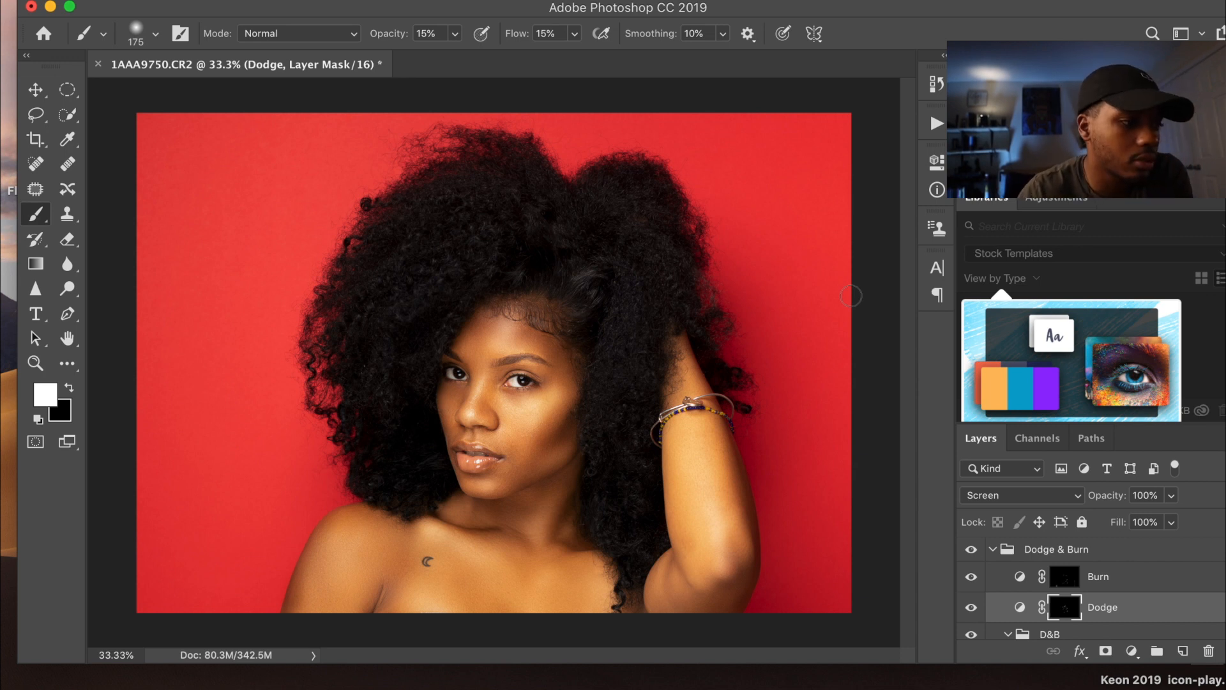
left_click(994, 551)
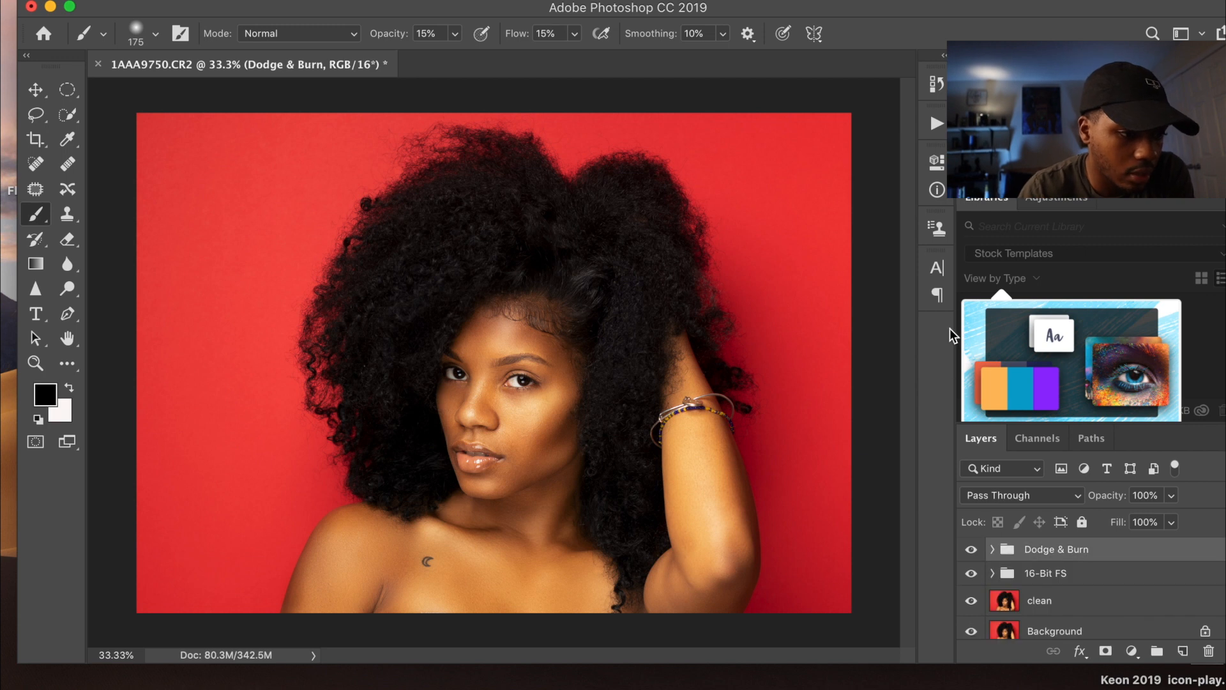
left_click(935, 126)
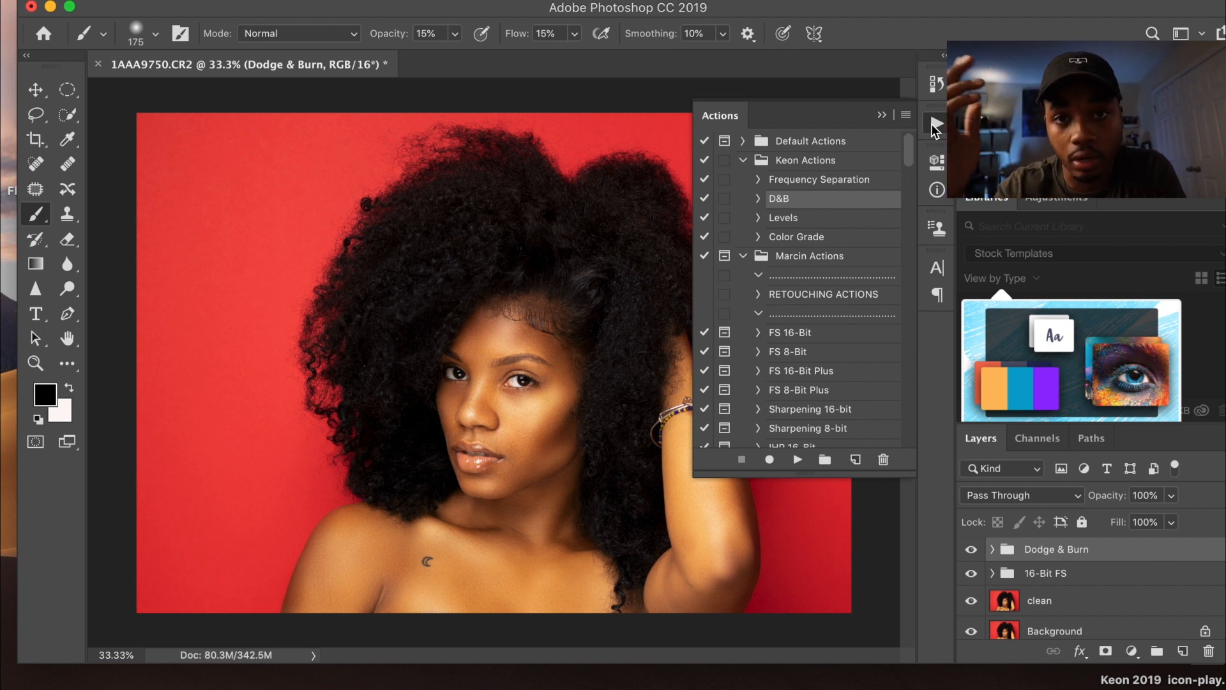
left_click(808, 223)
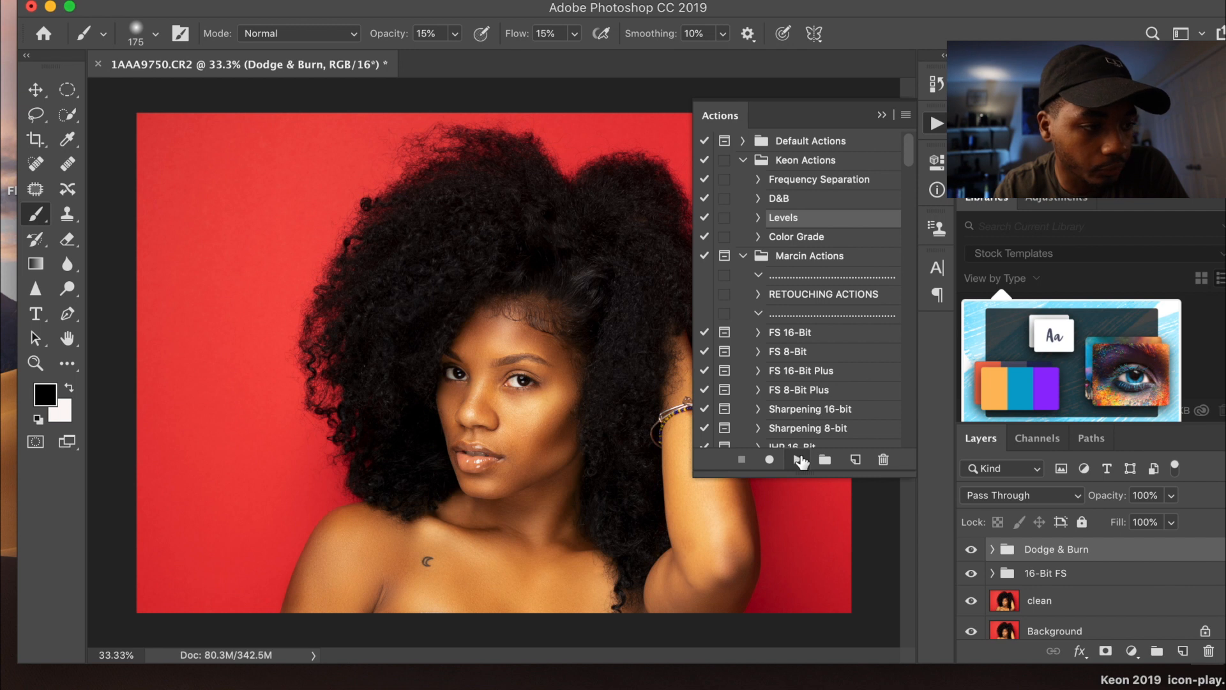
left_click(799, 460)
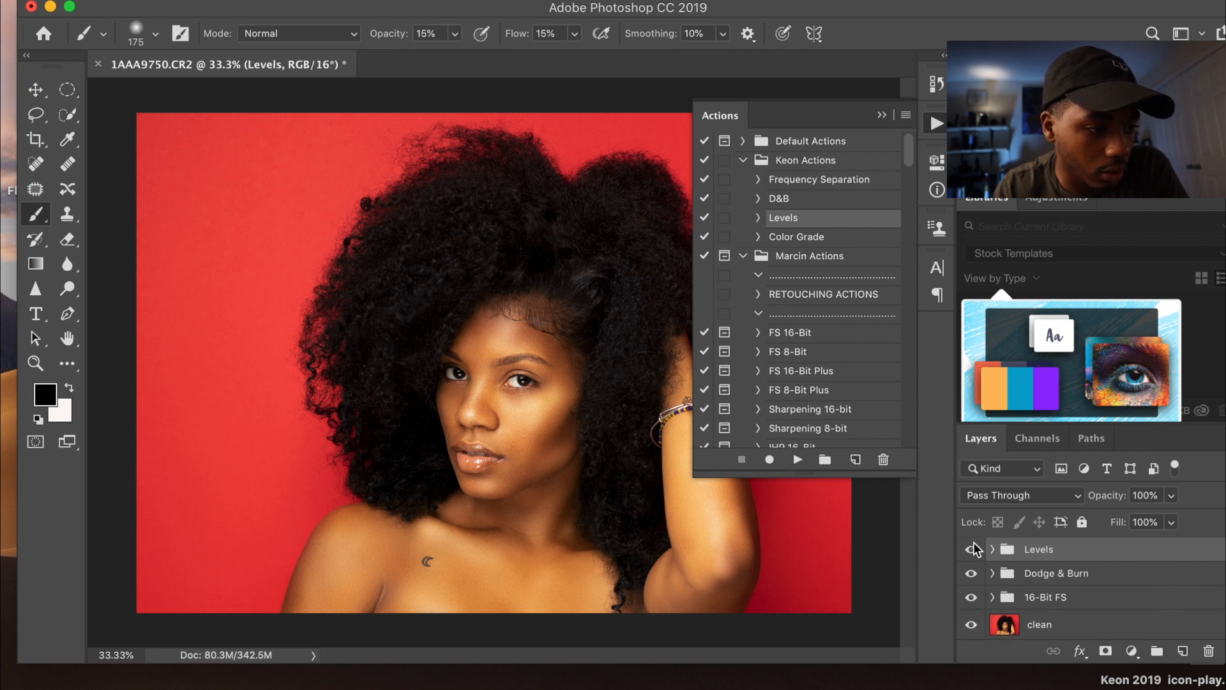
Expand the Levels group and set the offset of its Exposure 1 adjustment to 0.0050.
left_click(993, 550)
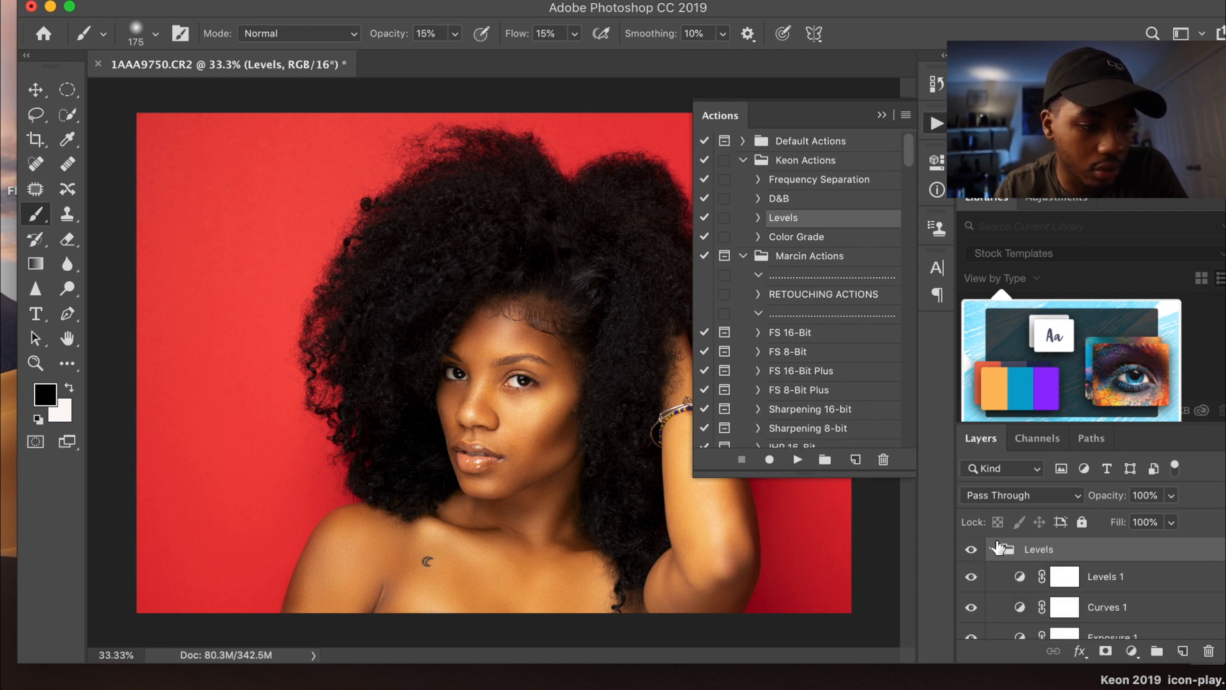
scroll(1010, 572, "down", 1)
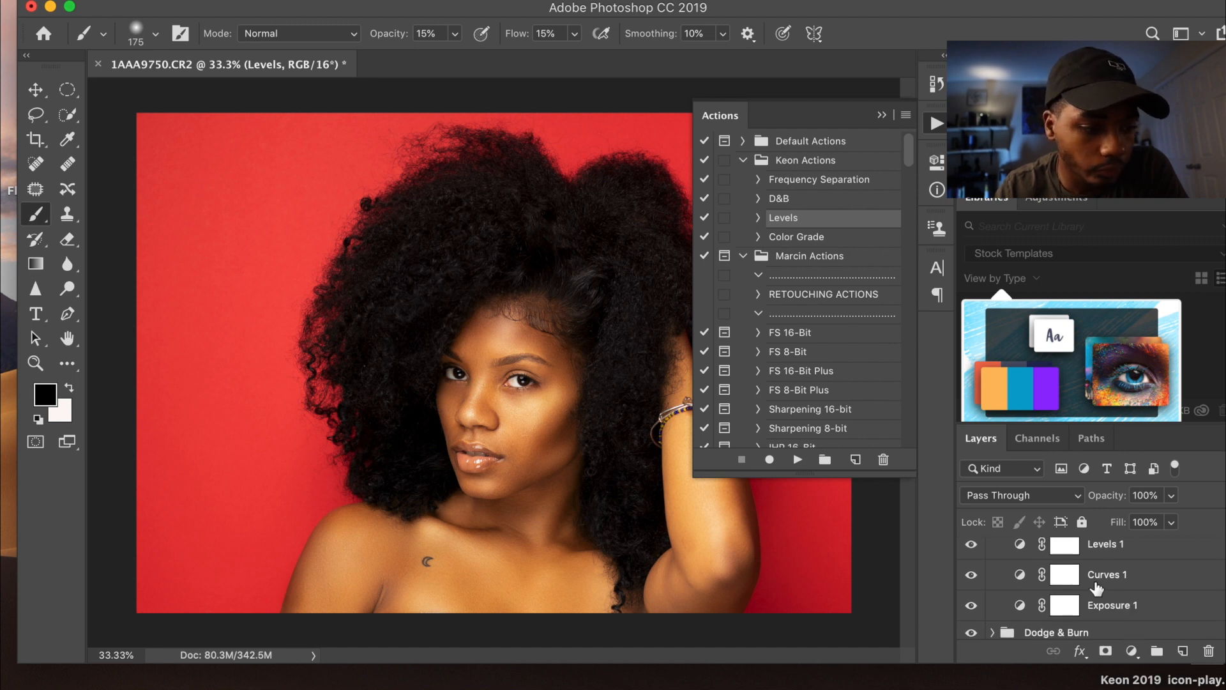
scroll(1096, 580, "up", 1)
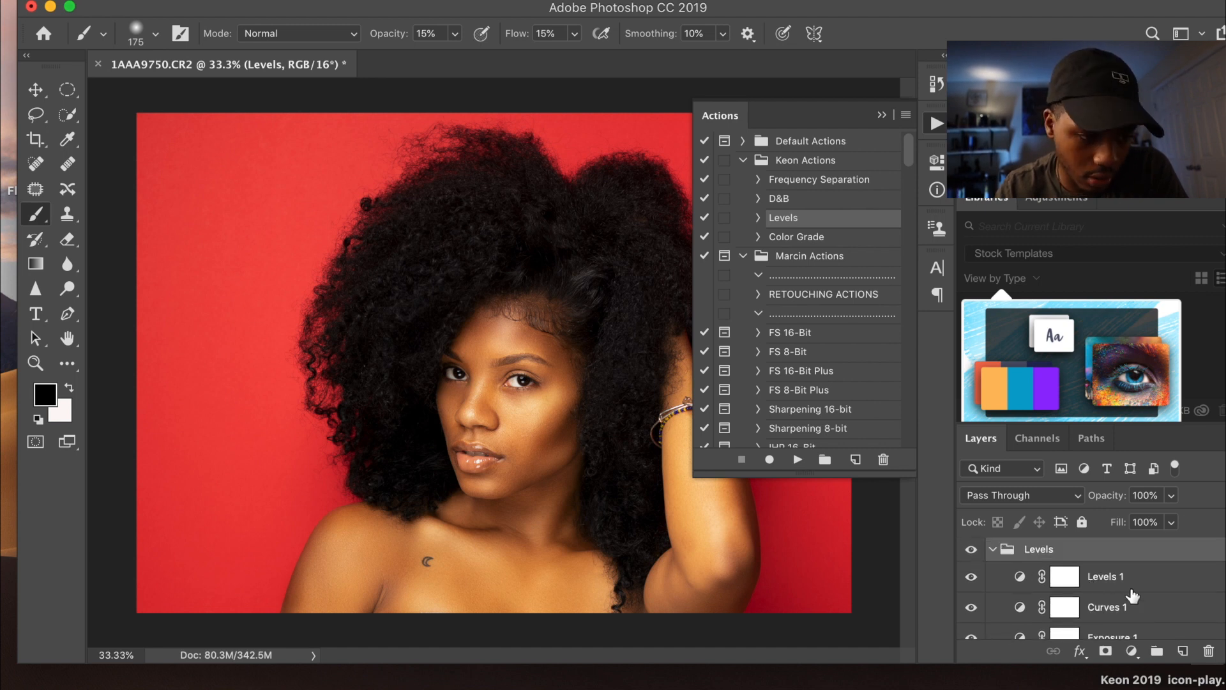
scroll(1112, 584, "down", 2)
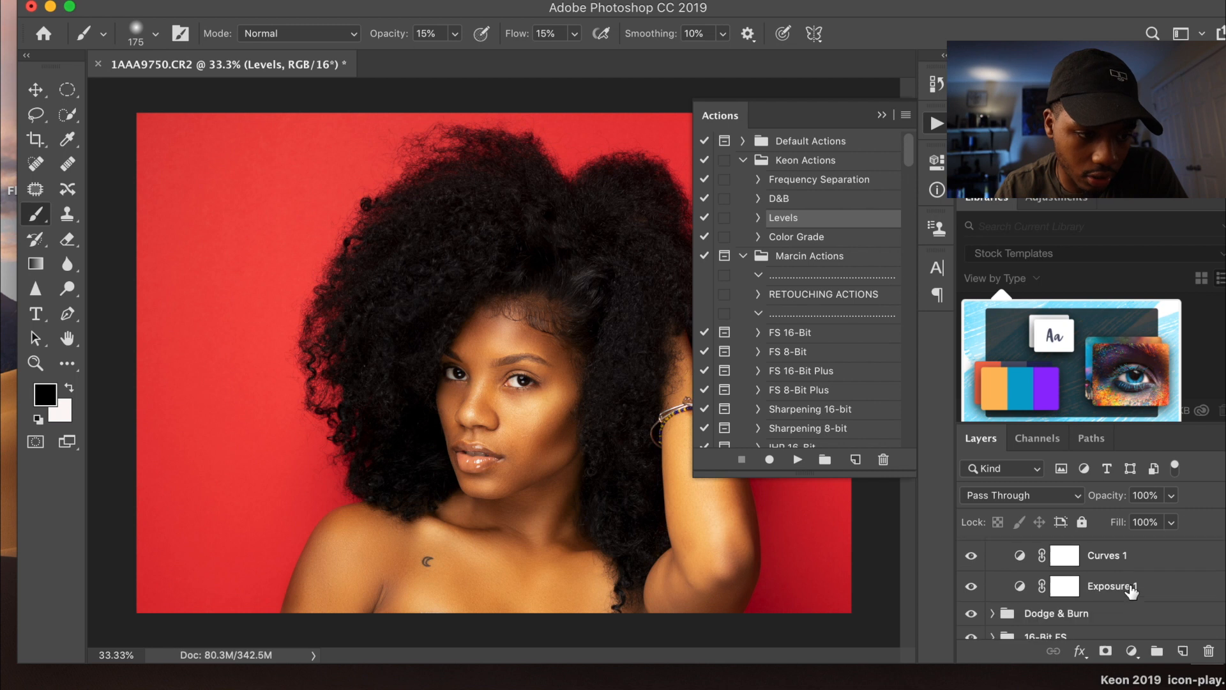
left_click(1093, 592)
double_click(1094, 588)
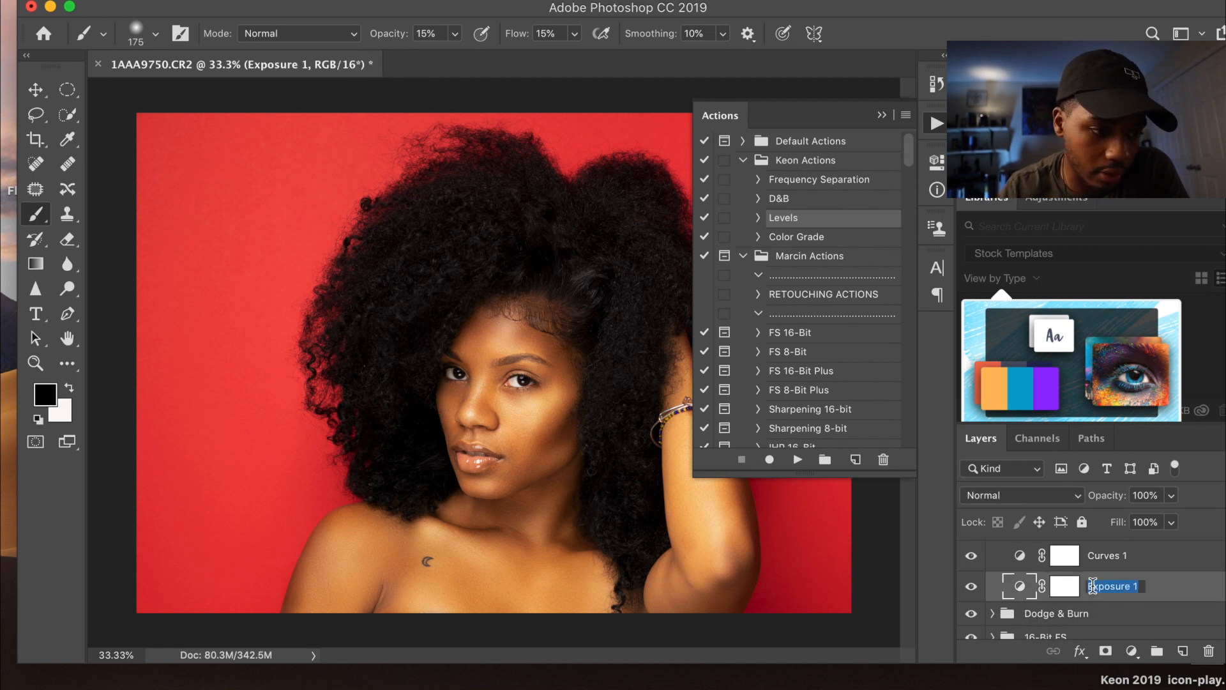
left_click(1021, 588)
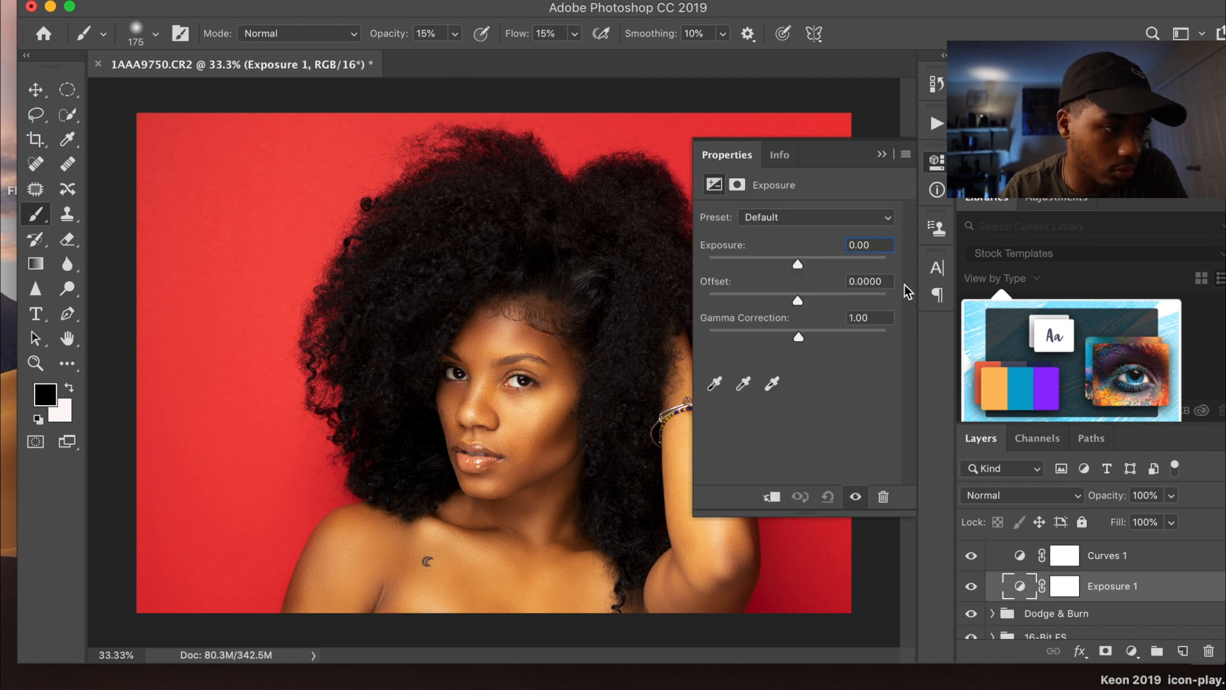
left_click(891, 281)
type("0.00")
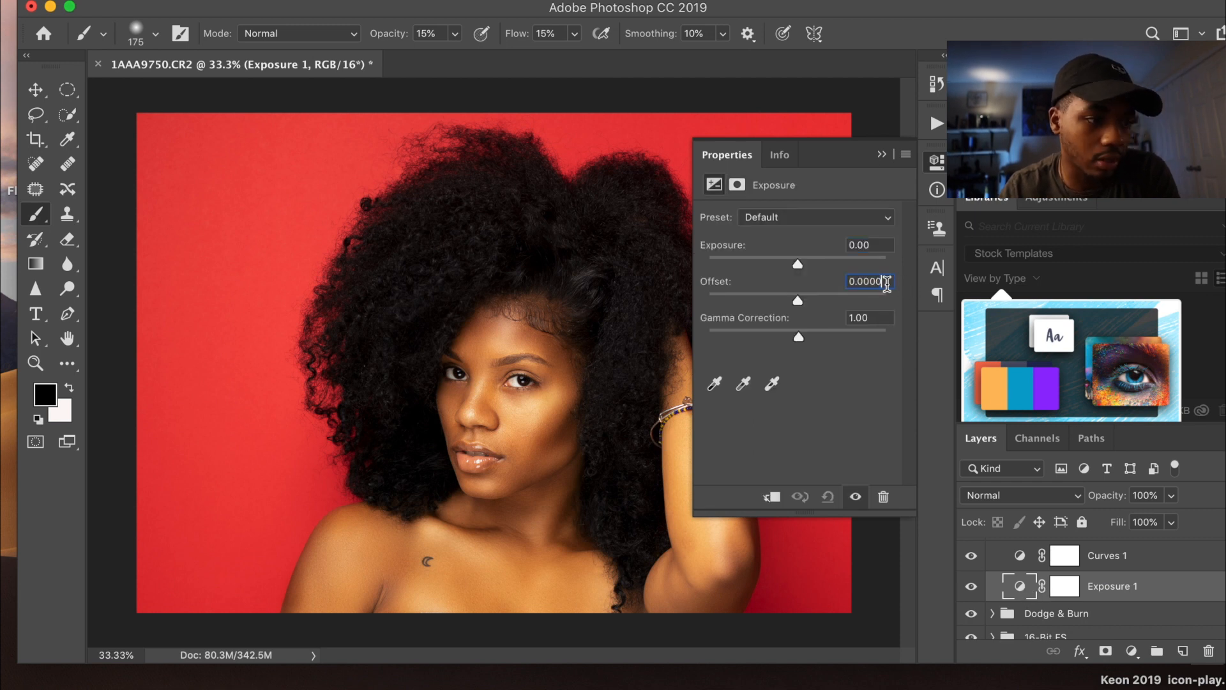
type("50")
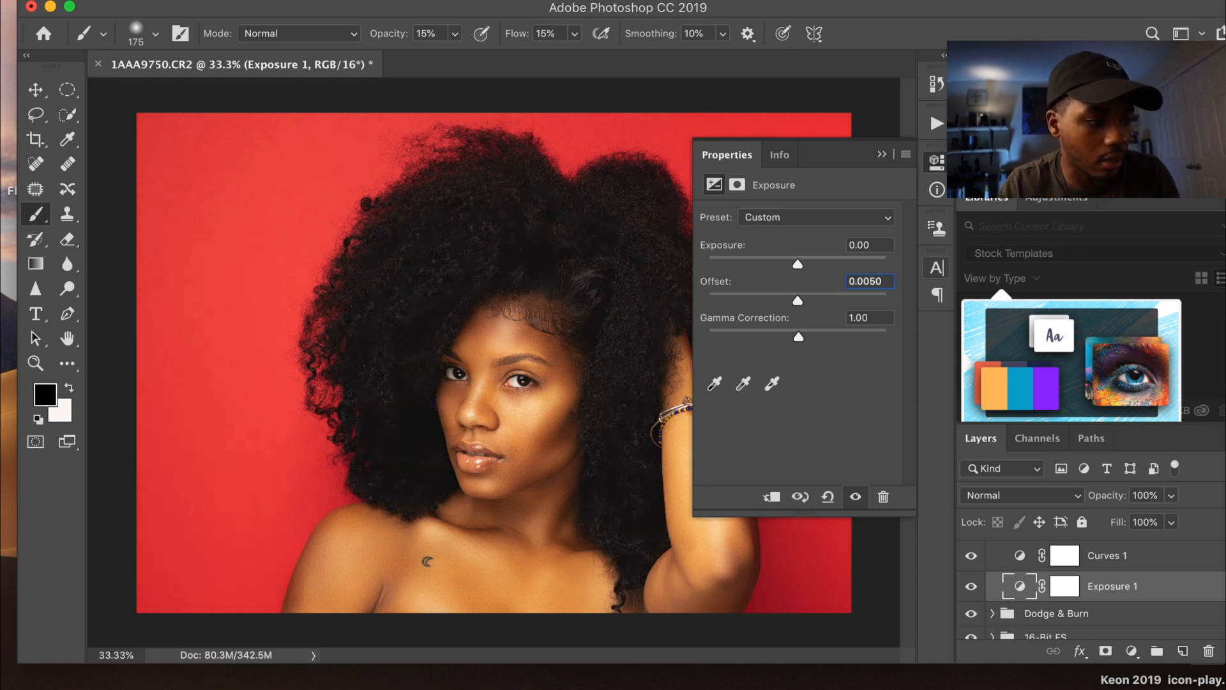
key("Return")
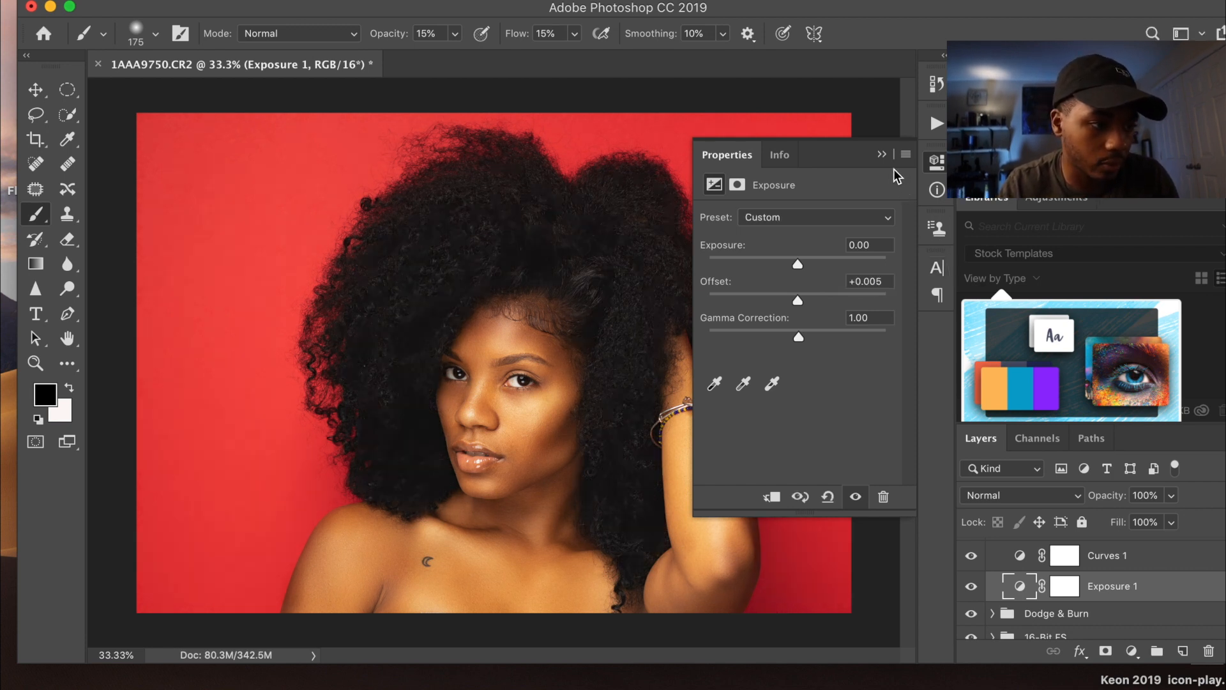
Try a lower exposure value on the Exposure 1 adjustment, reset it to 0 and close the adjustment's settings.
mouse_move(798, 266)
left_mouse_down()
mouse_move(826, 267)
mouse_move(785, 256)
left_mouse_up()
double_click(882, 245)
type("0")
key("Return")
left_click(882, 154)
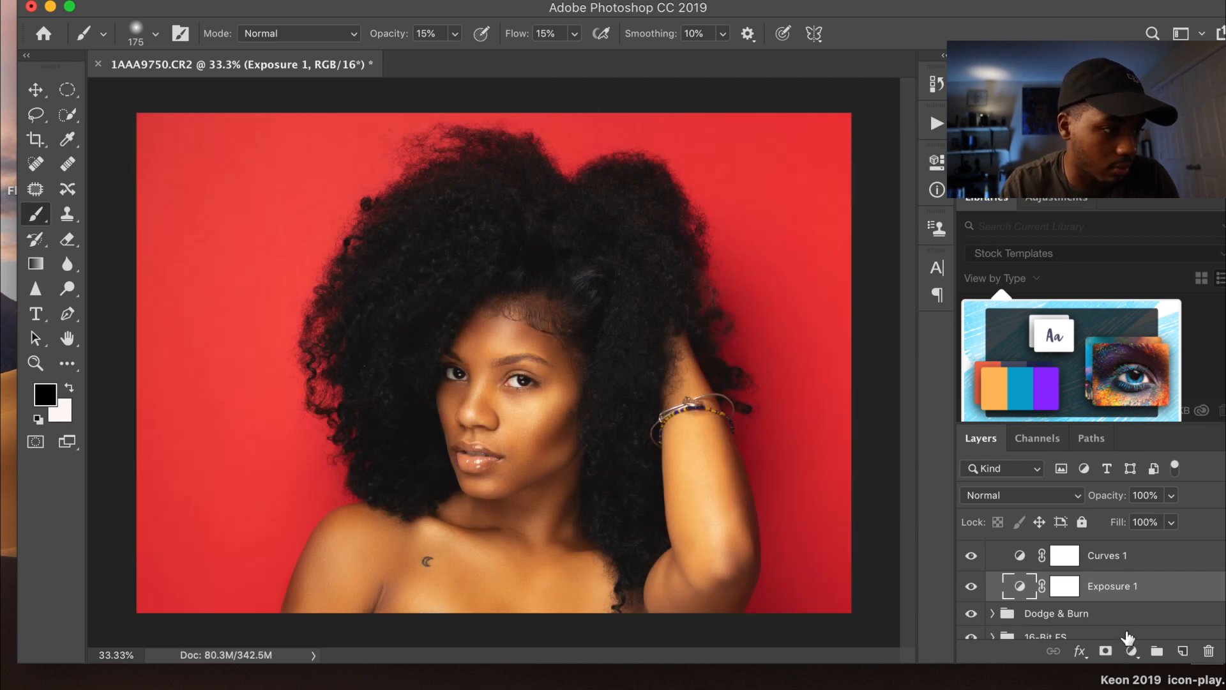
Set the Levels 1 adjustment's input black point to 5 and lower its output white level to 235.
scroll(1105, 606, "up", 2)
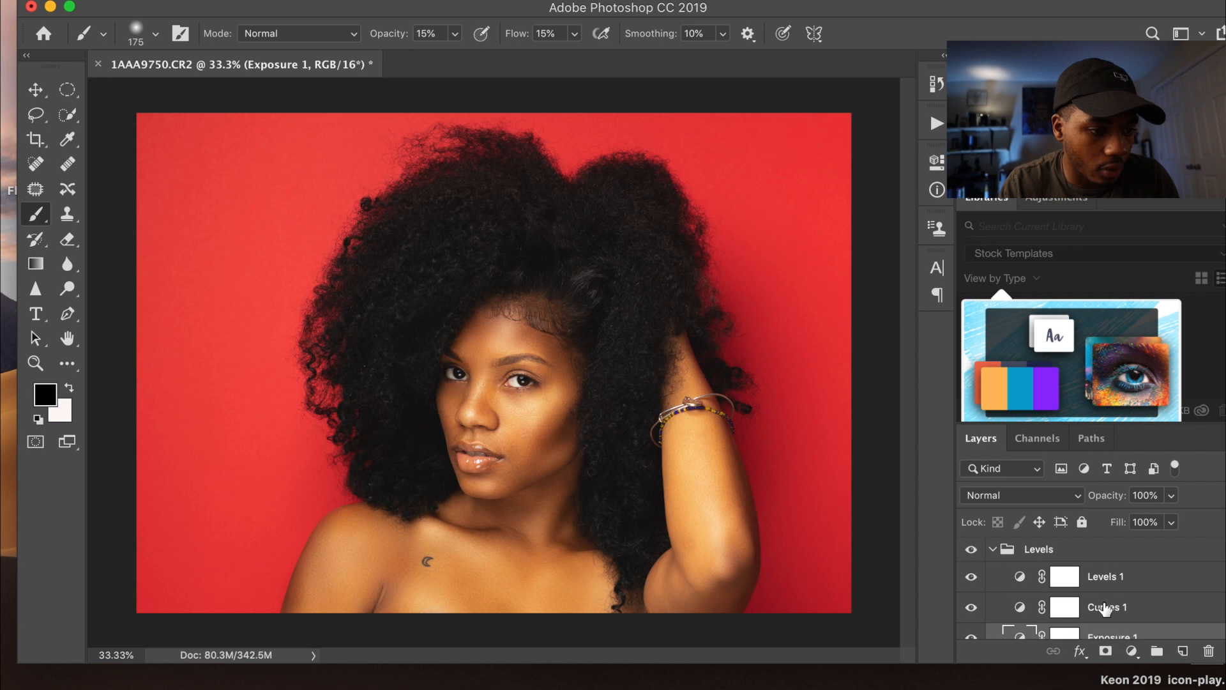
left_click(1065, 581)
left_click(1019, 578)
double_click(1018, 578)
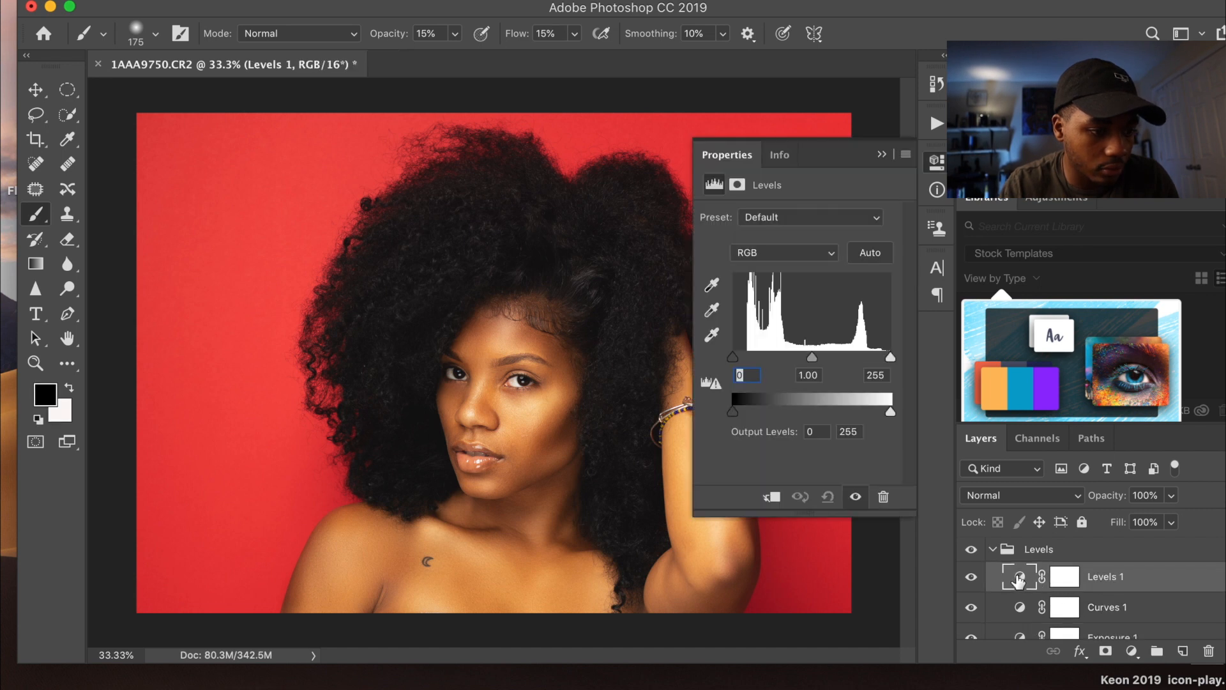
key("5")
type("5")
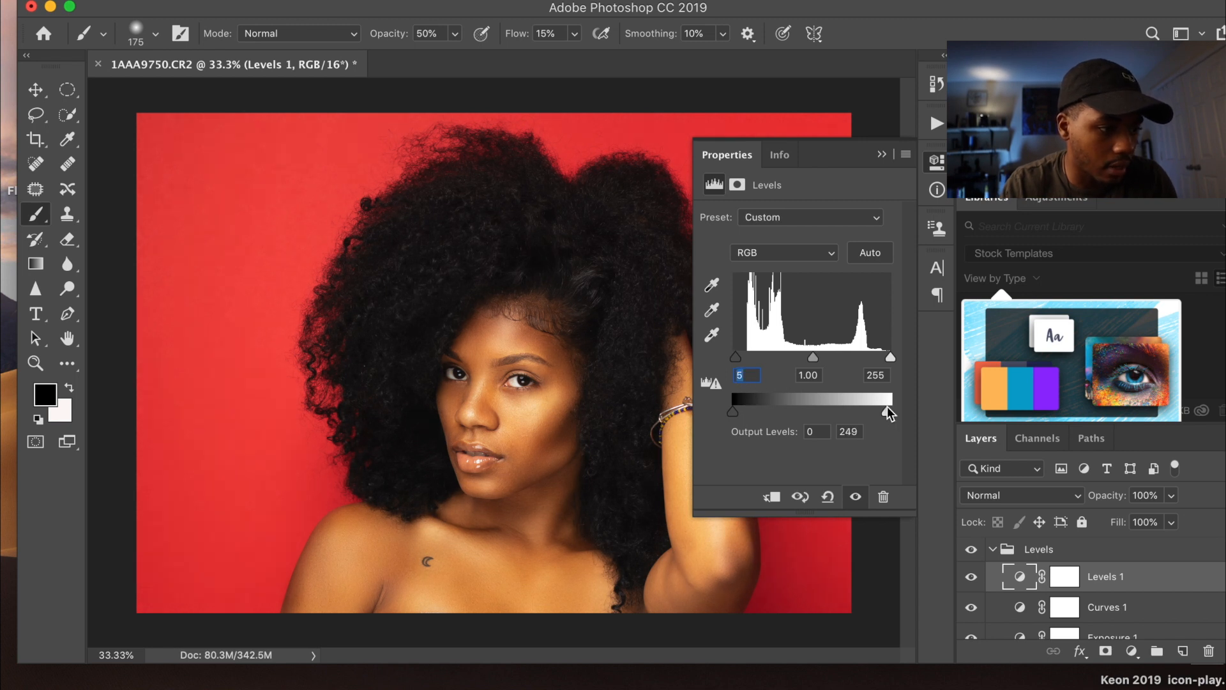
left_click_drag(887, 407, 880, 406)
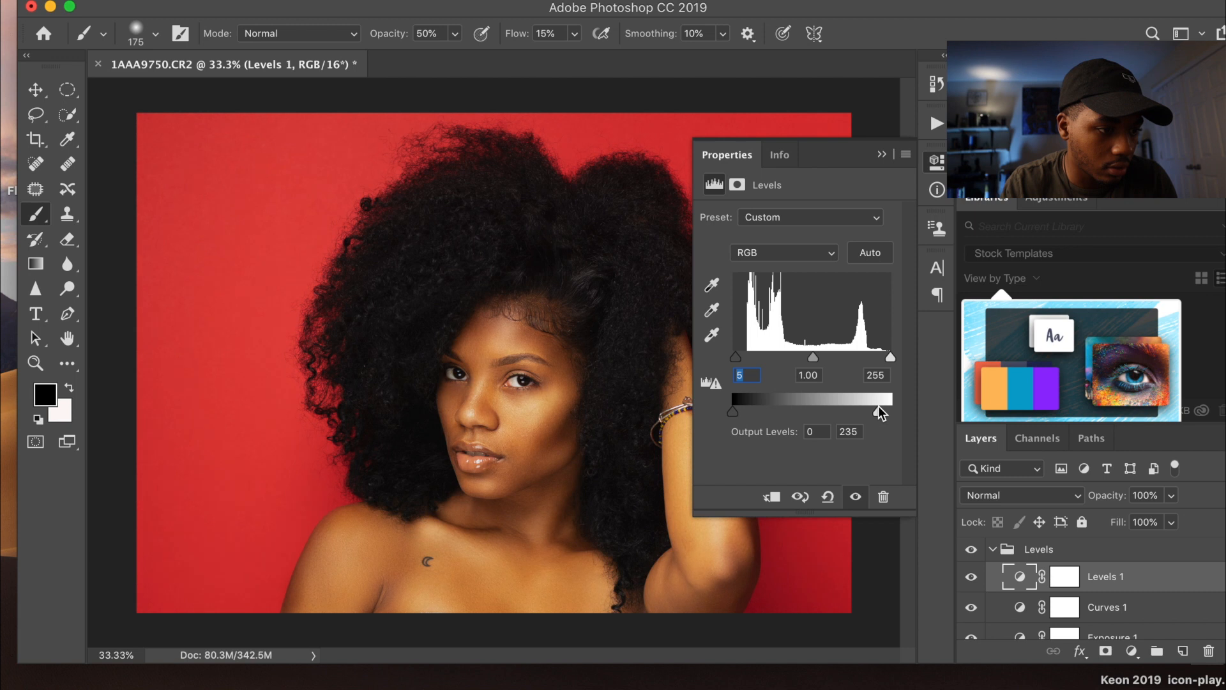
Undo the output level change on the Levels 1 adjustment, set its input white level to 245 and collapse the Levels group.
key("super+z")
left_click_drag(889, 358, 883, 355)
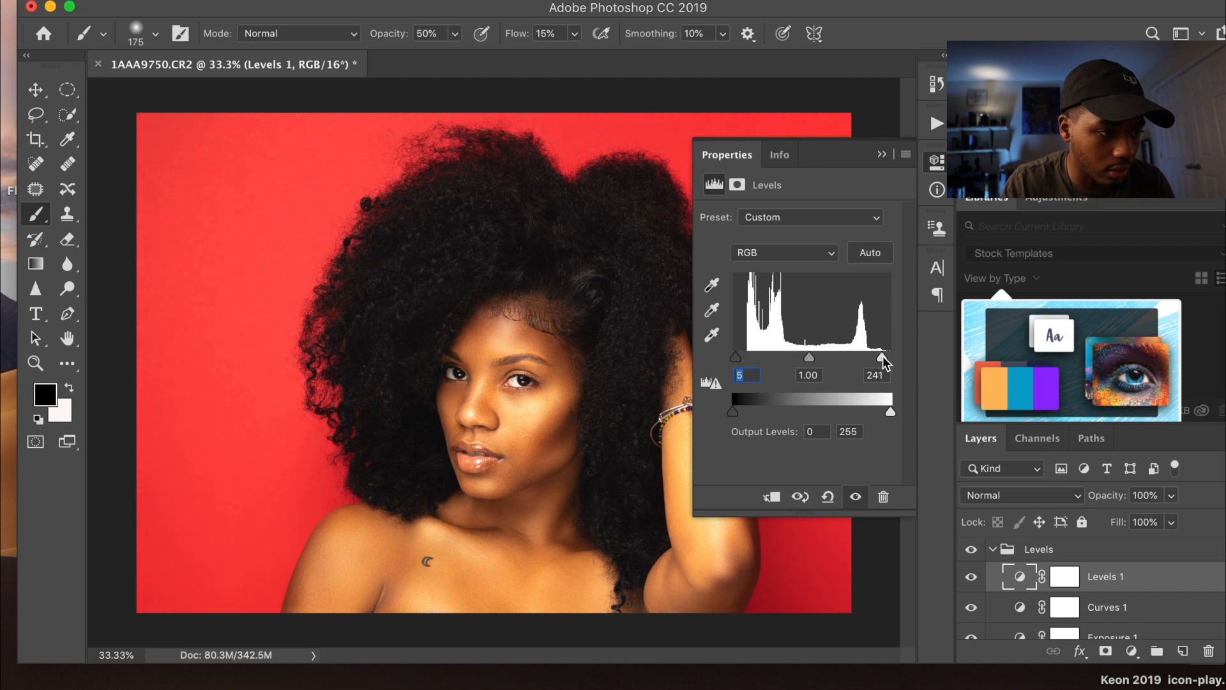
left_click(876, 376)
double_click(876, 376)
type("245")
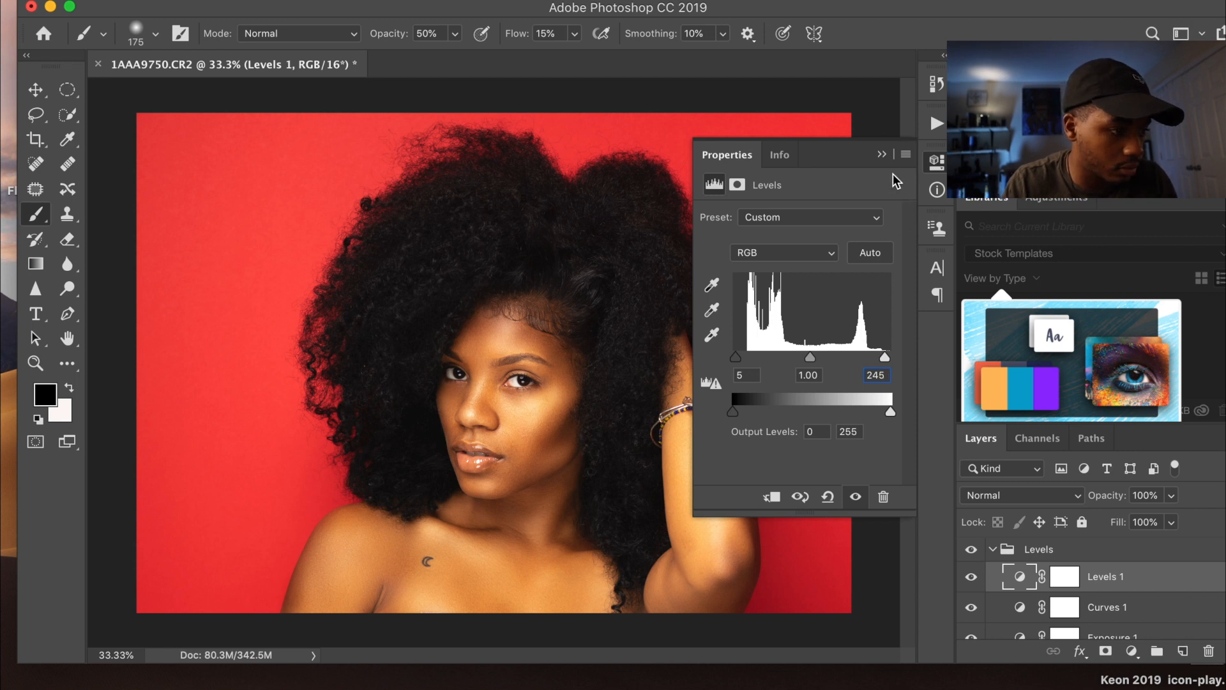
left_click(882, 156)
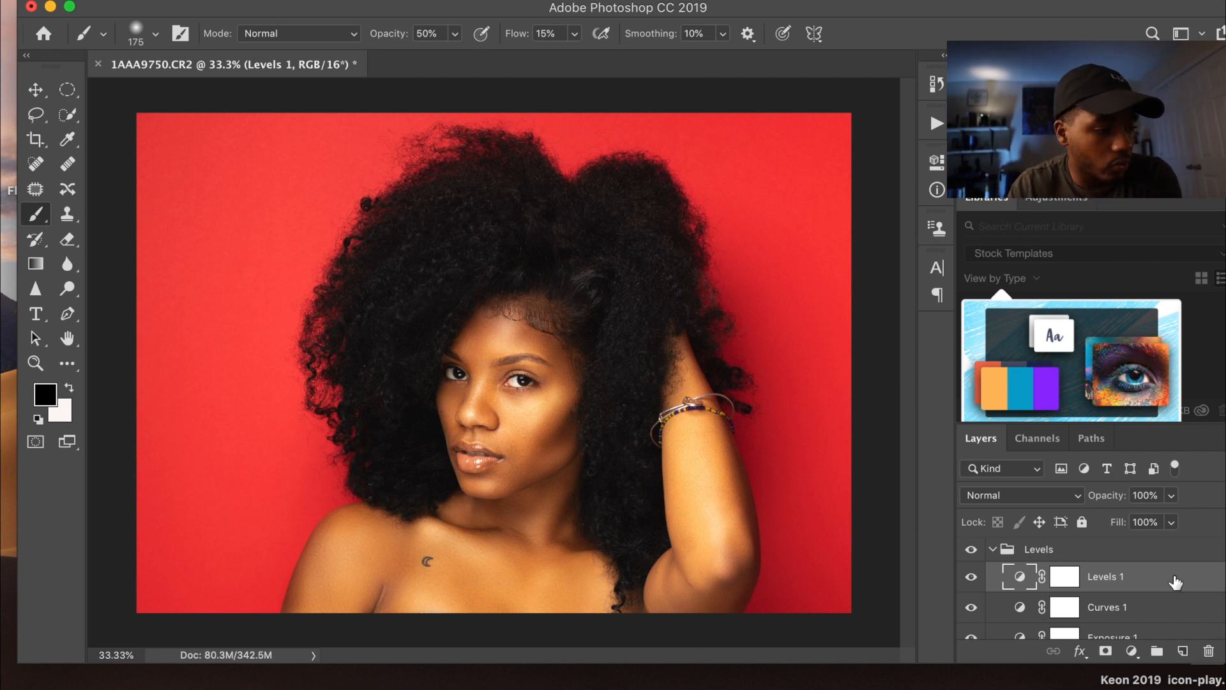
scroll(1062, 580, "down", 1)
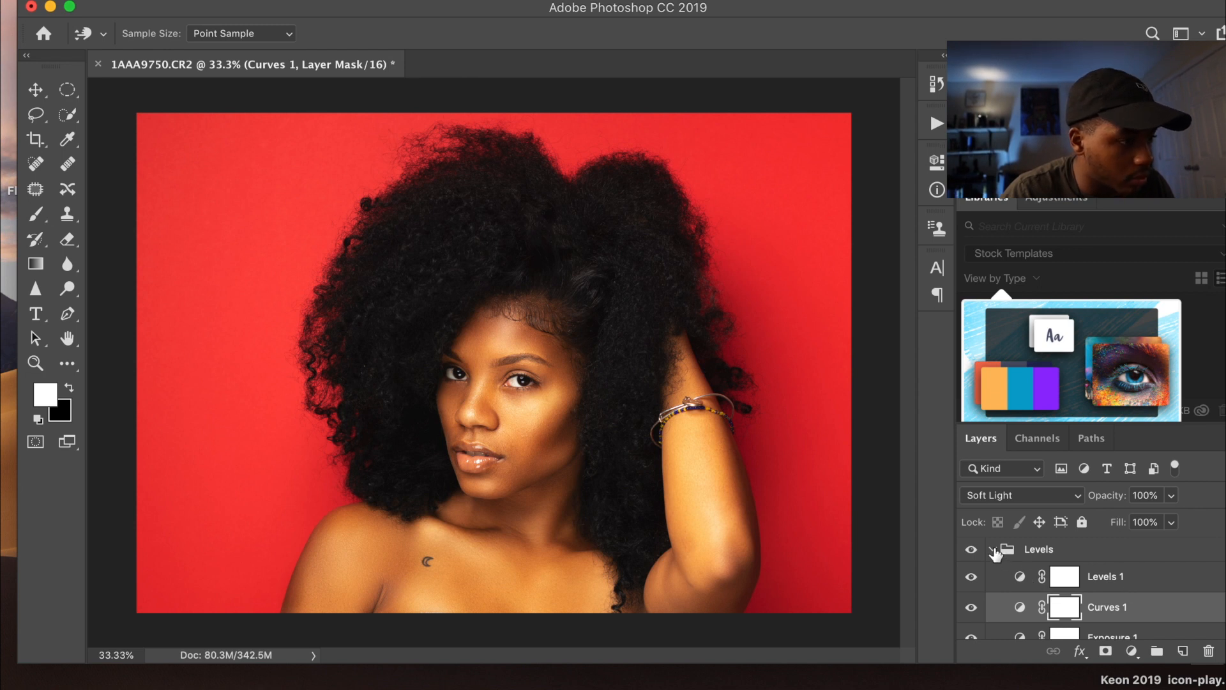
left_click(994, 551)
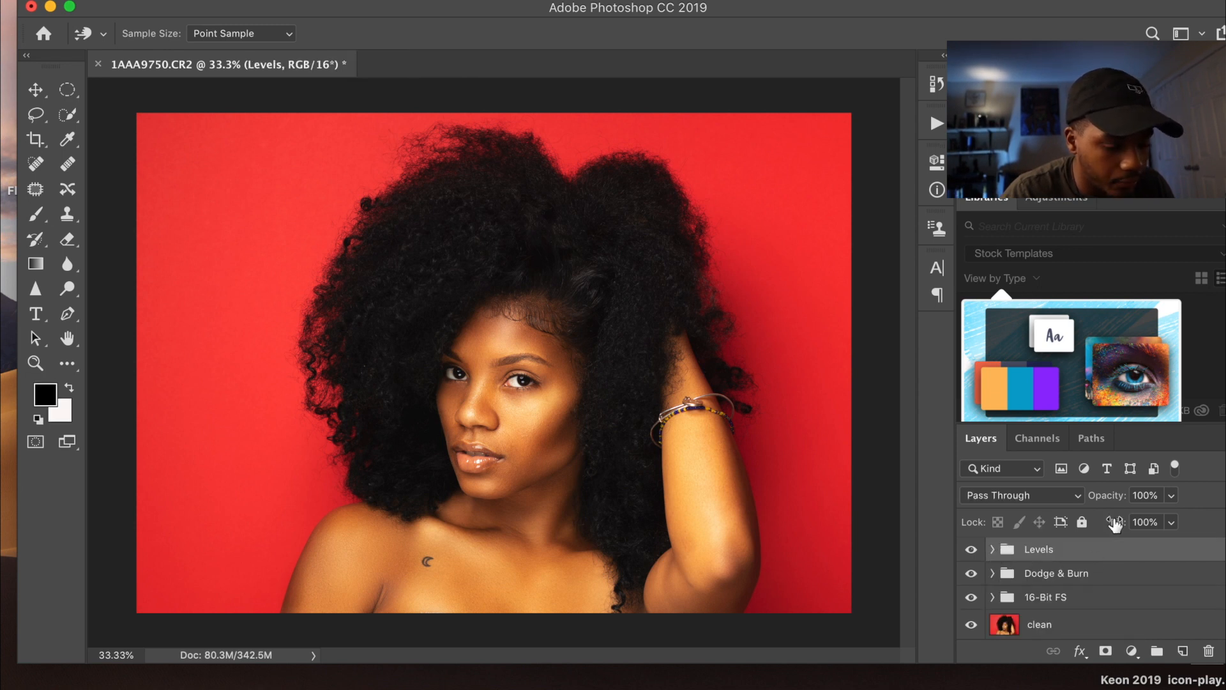
Run the Eyes Plus action with a Gaussian Blur radius of 5.0 pixels and select the mask of its Remove Veins group.
left_click(937, 125)
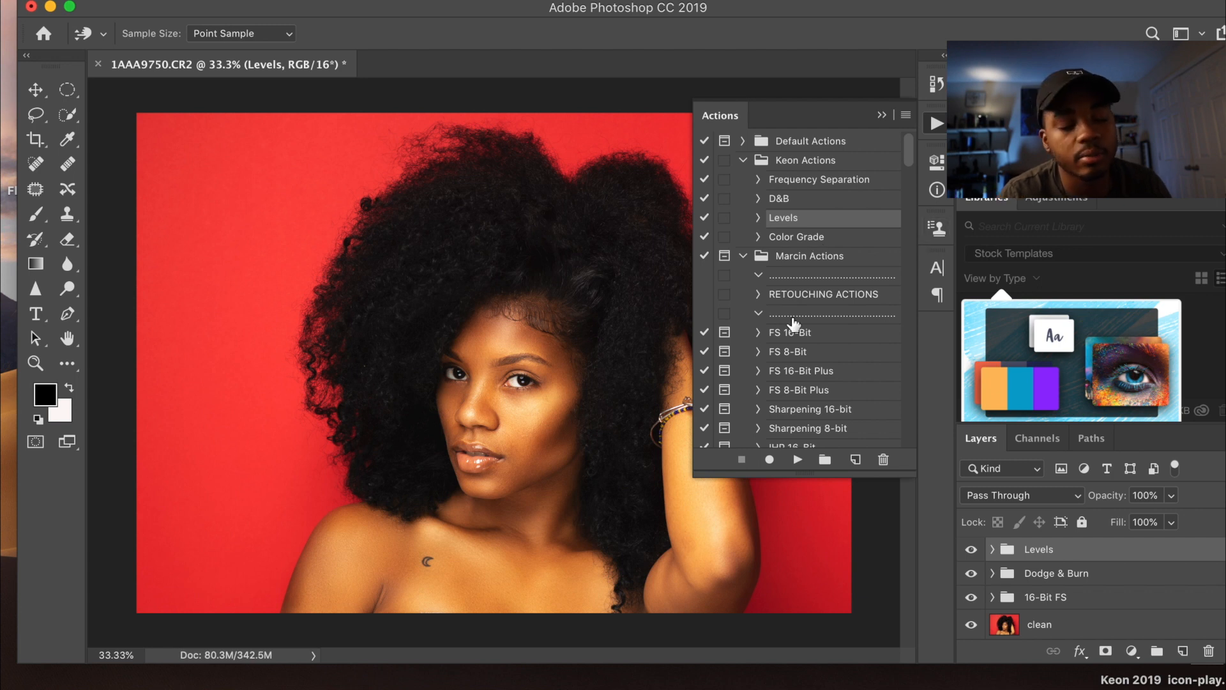
scroll(794, 324, "down", 5)
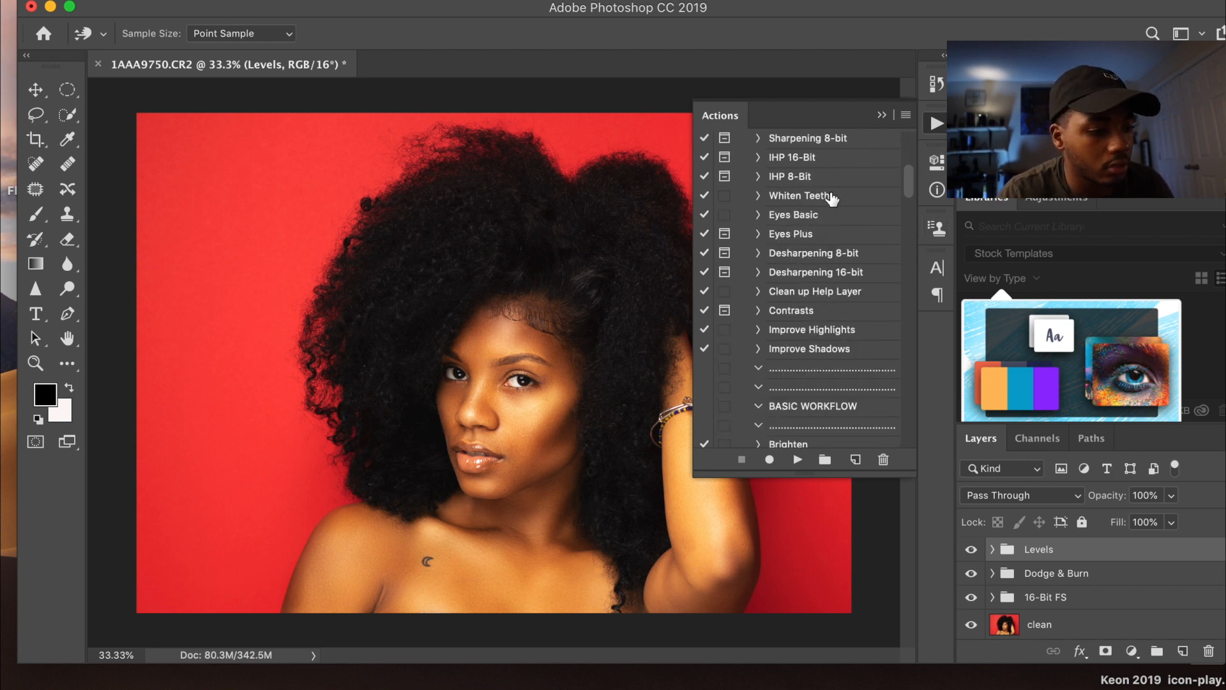
left_click(780, 235)
left_click(798, 459)
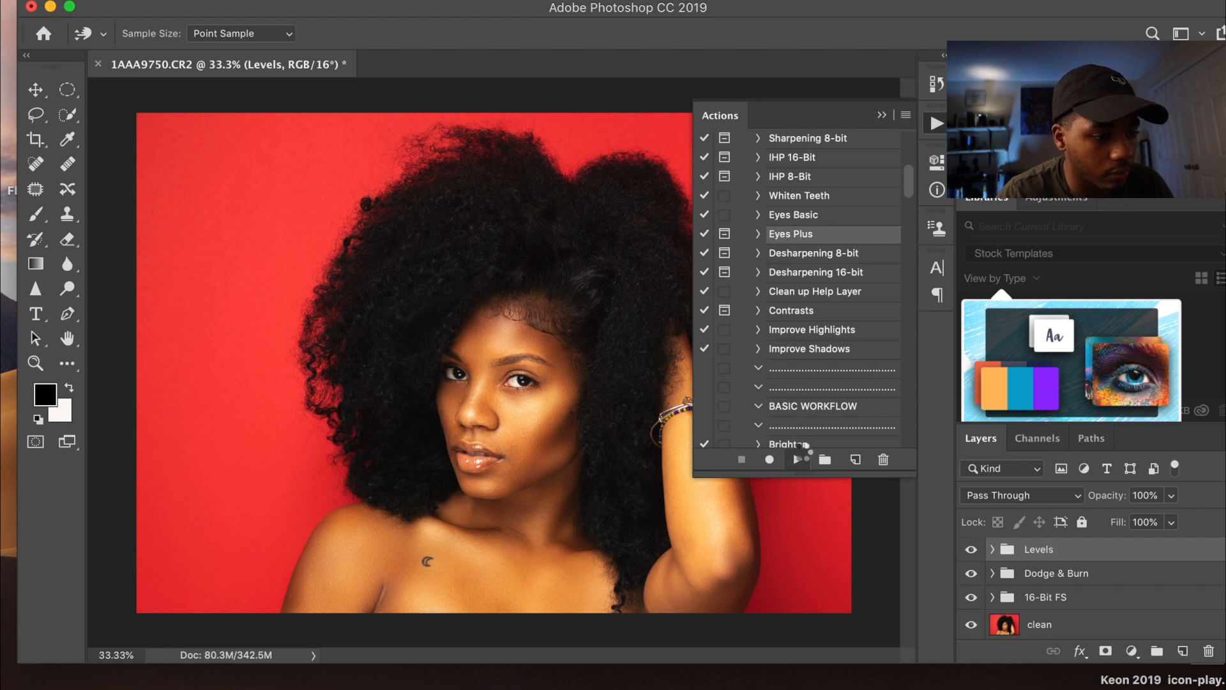
left_click(748, 246)
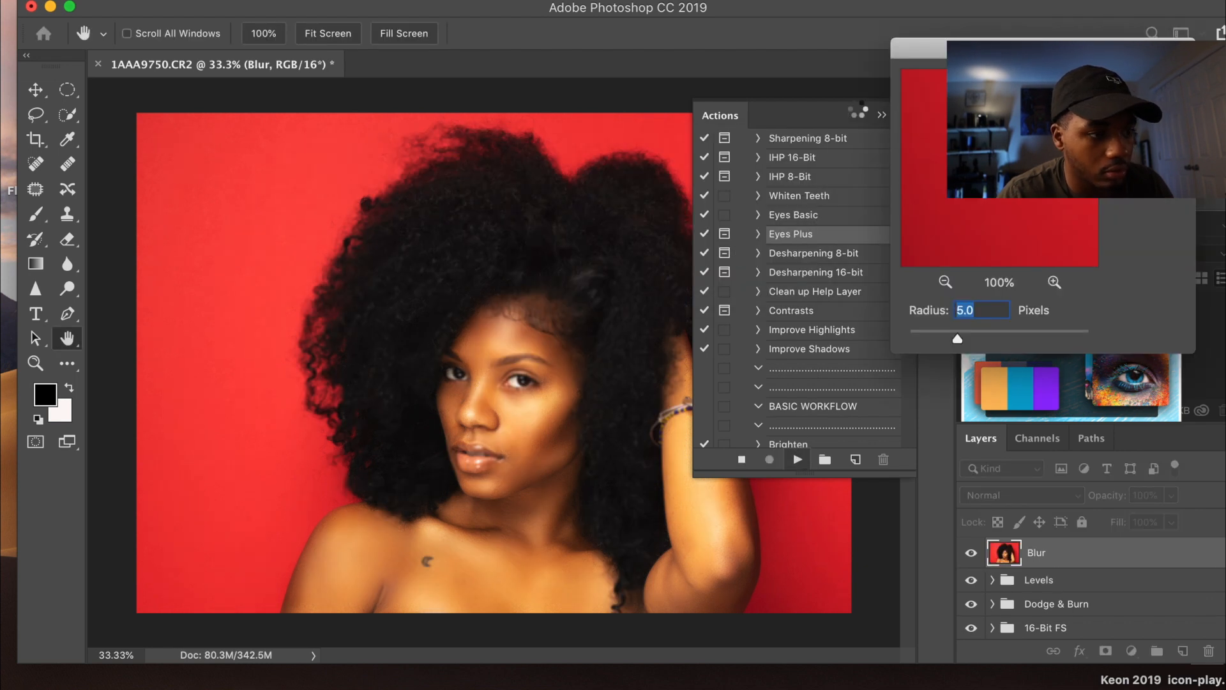
key("Return")
scroll(521, 383, "up", 5)
left_click(992, 549)
left_click(1061, 618)
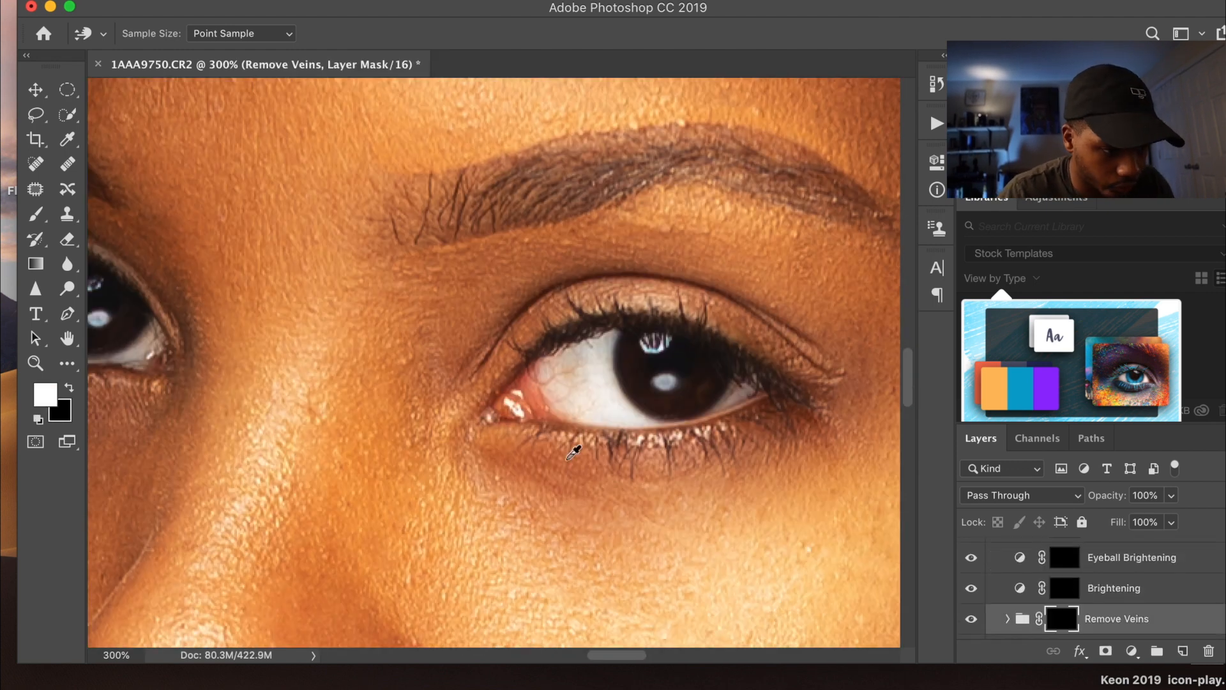
Switch to the Brush tool, reduce its size and set its opacity and flow to 100%.
left_click(36, 214)
left_click(86, 213)
key("bracketleft")
key("bracketleft")
key("bracketleft")
key("bracketleft")
key("bracketleft")
key("bracketleft")
key("bracketleft")
key("bracketleft")
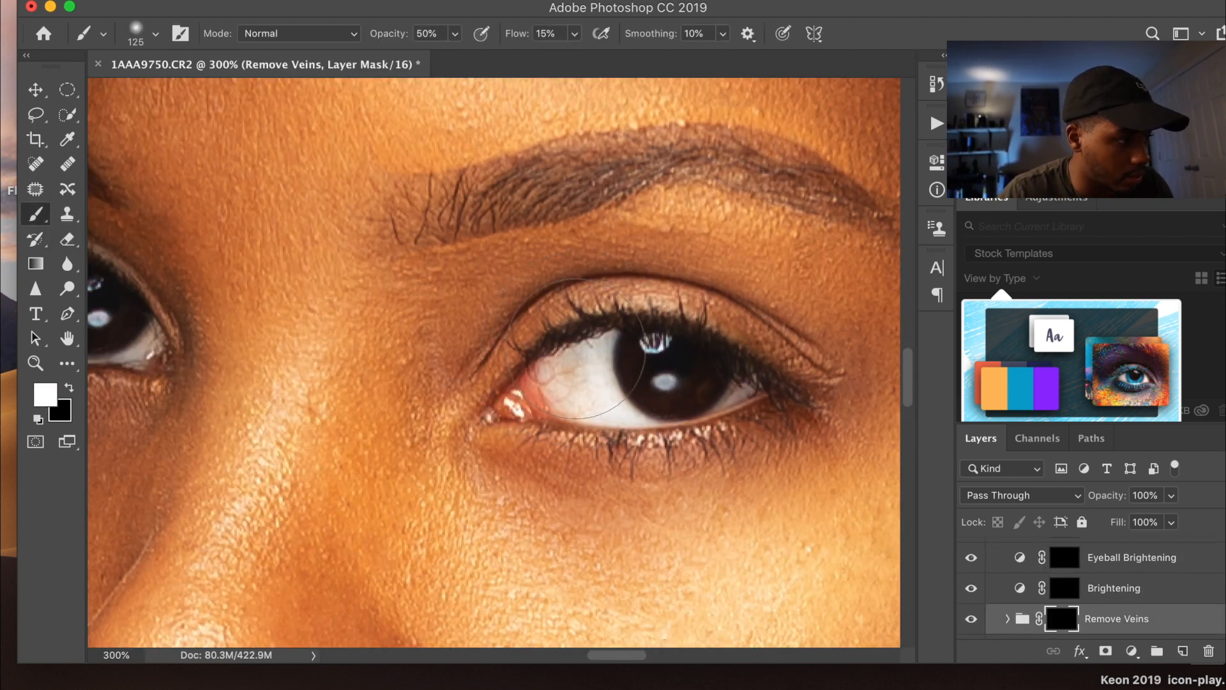
key("bracketleft")
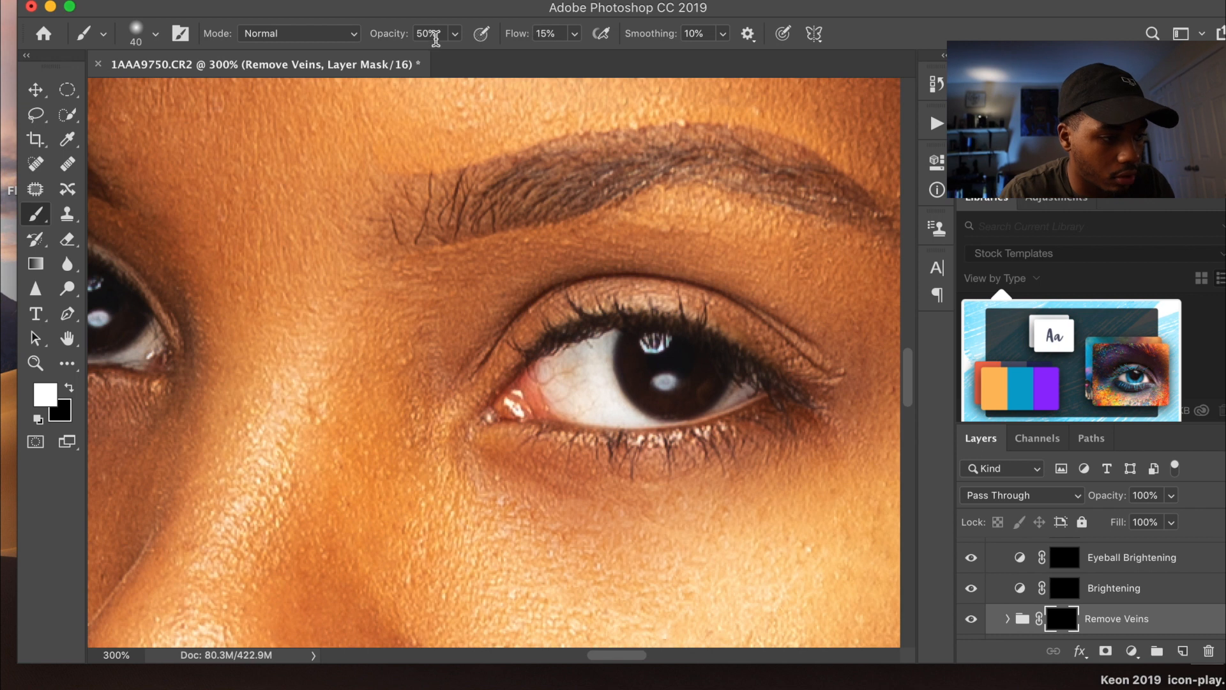
left_click_drag(435, 33, 379, 35)
type("90")
key("Tab")
type("90")
key("Return")
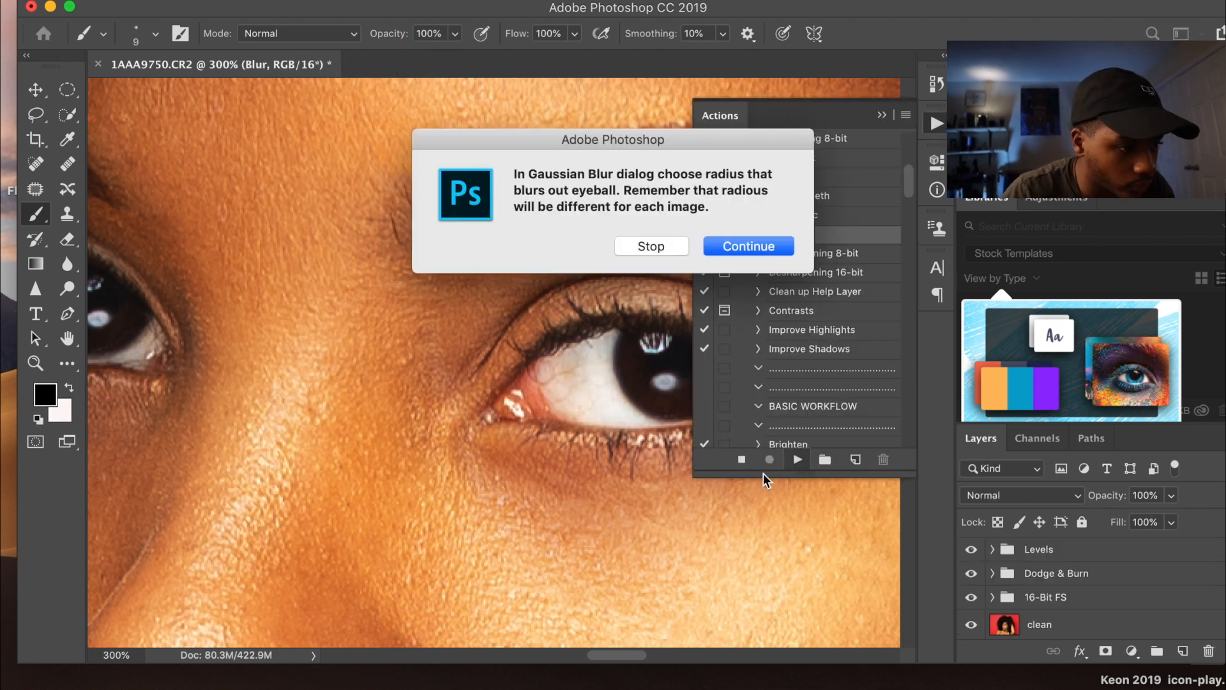
Run the Eyes Plus action again and paint white on the Remove Veins mask over the whites of both eyes.
left_click(798, 460)
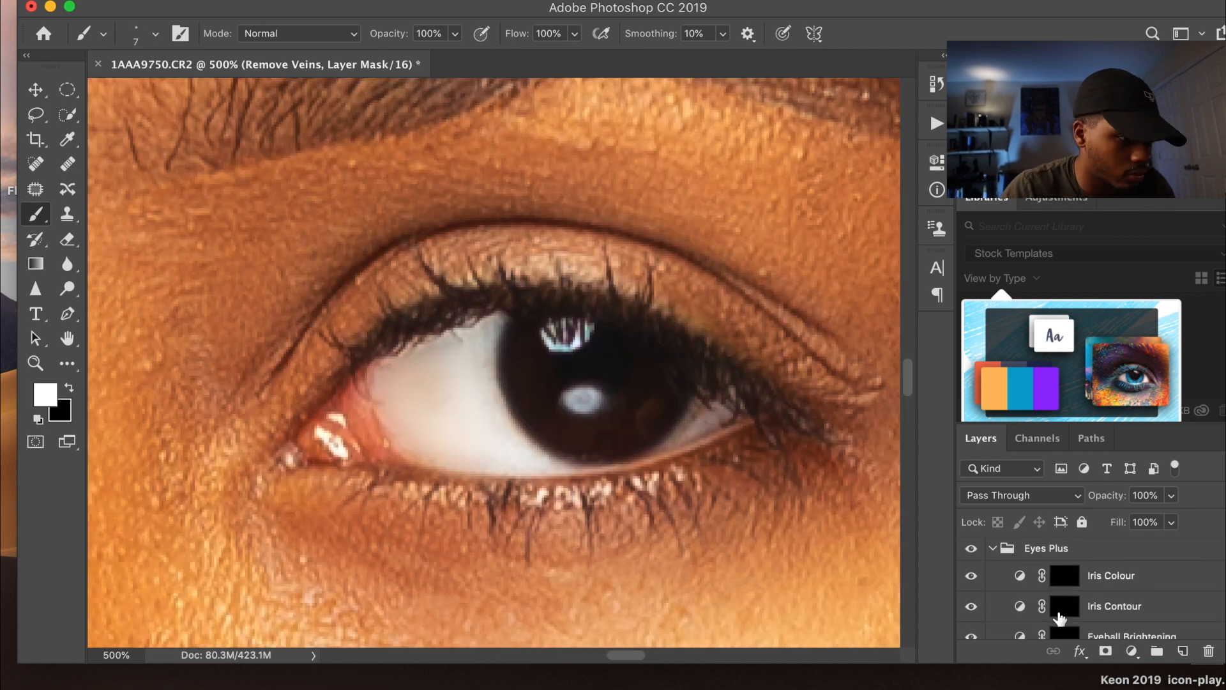
left_click(1060, 615)
scroll(494, 362, "left", 10)
key("super+minus")
key("super+minus")
left_click_drag(319, 462, 414, 455)
scroll(757, 502, "right", 5)
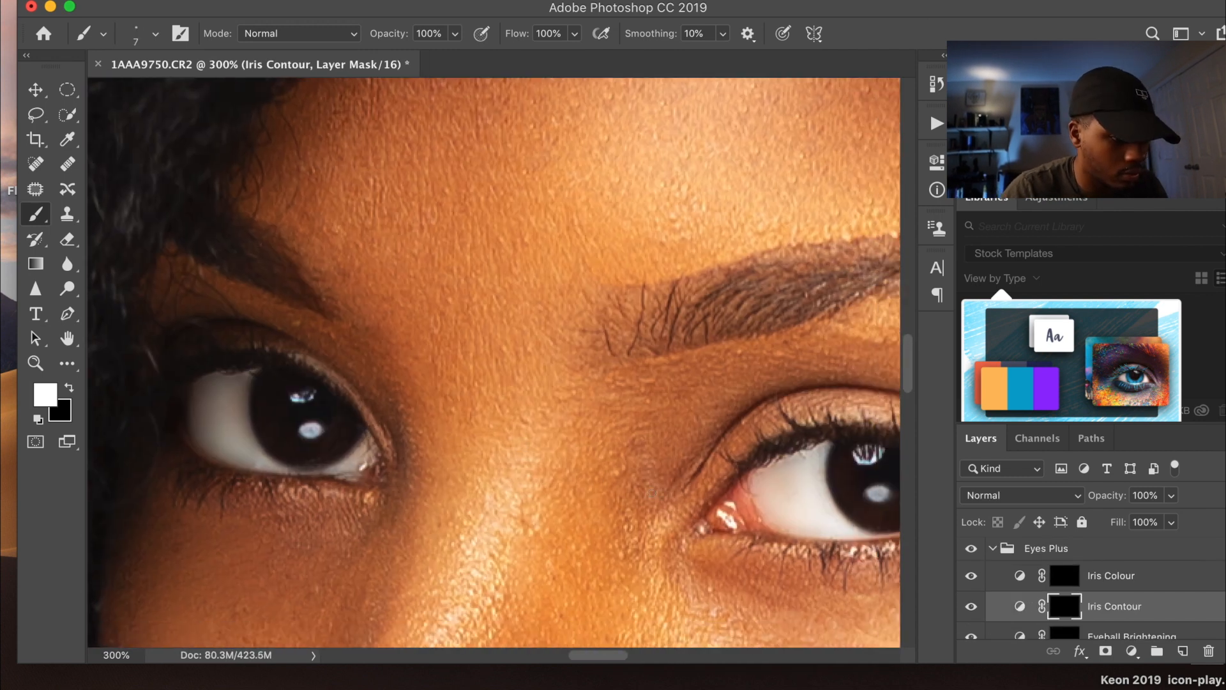
Paint white on the Eyeball Brightening mask over the whites of both eyes with a 35-pixel brush.
scroll(1091, 587, "down", 1)
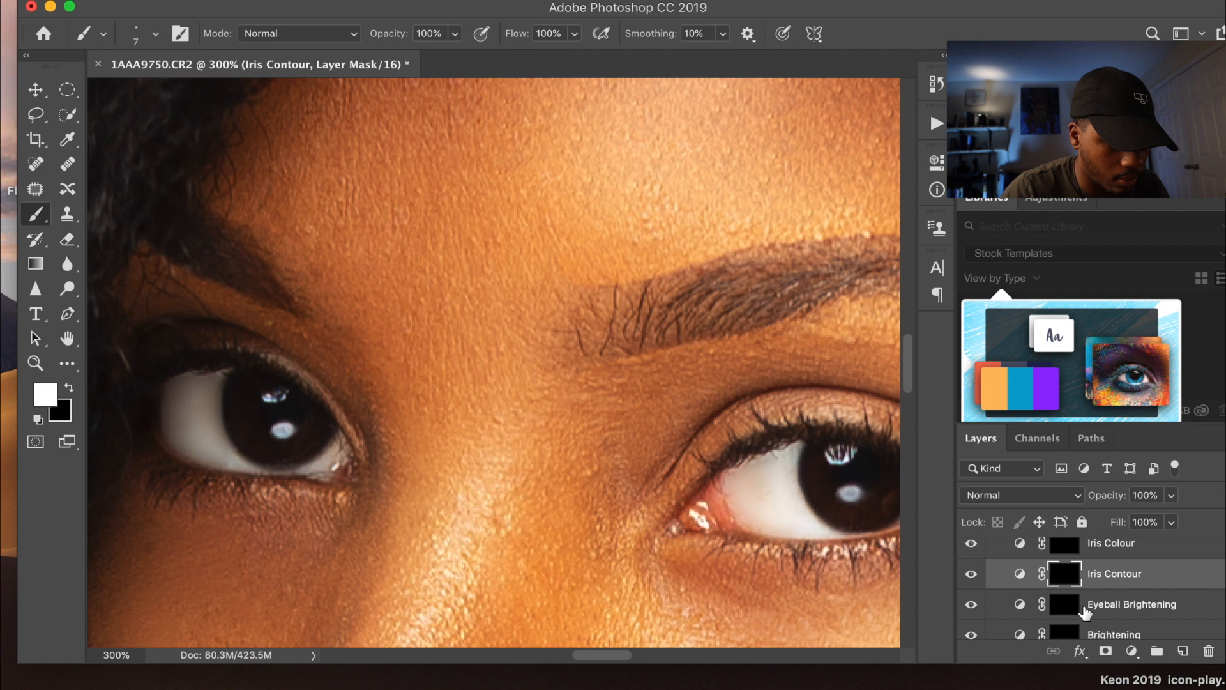
left_click(1071, 610)
scroll(622, 474, "left", 6)
key("bracketright")
key("bracketright")
key("bracketright")
key("bracketright")
key("bracketright")
key("bracketright")
key("bracketright")
key("bracketright")
left_click_drag(562, 450, 693, 483)
scroll(693, 484, "left", 5)
left_click_drag(291, 412, 240, 417)
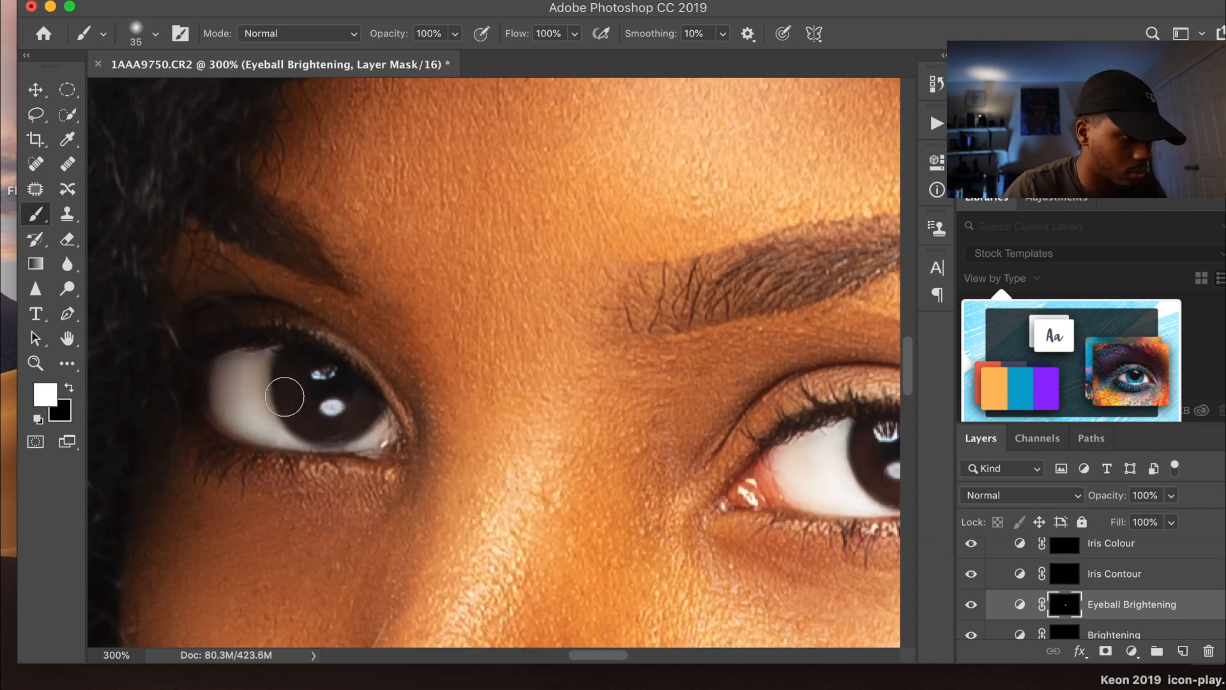
Paint white on the Brightening mask over the irises of both eyes.
key("super+minus")
key("super+minus")
key("super+minus")
key("super+plus")
key("super+plus")
scroll(1065, 587, "down", 1)
mouse_move(758, 412)
left_mouse_down()
mouse_move(660, 317)
mouse_move(683, 340)
left_mouse_up()
left_click(1065, 619)
left_click_drag(252, 279, 287, 283)
left_click_drag(659, 323, 649, 334)
Lower the opacity of the Brightening layer to 1%.
left_click(1126, 623)
left_click(1154, 494)
scroll(1155, 494, "down", 20)
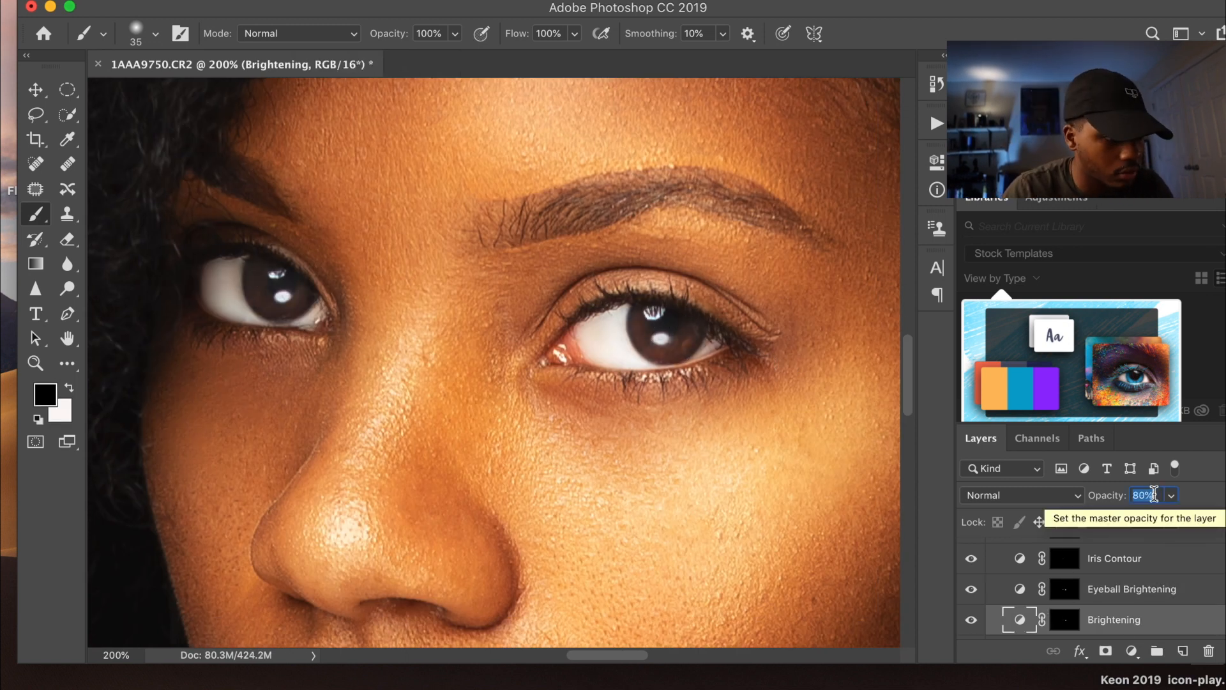
scroll(1167, 499, "down", 20)
key("x")
key("Return")
key("Return")
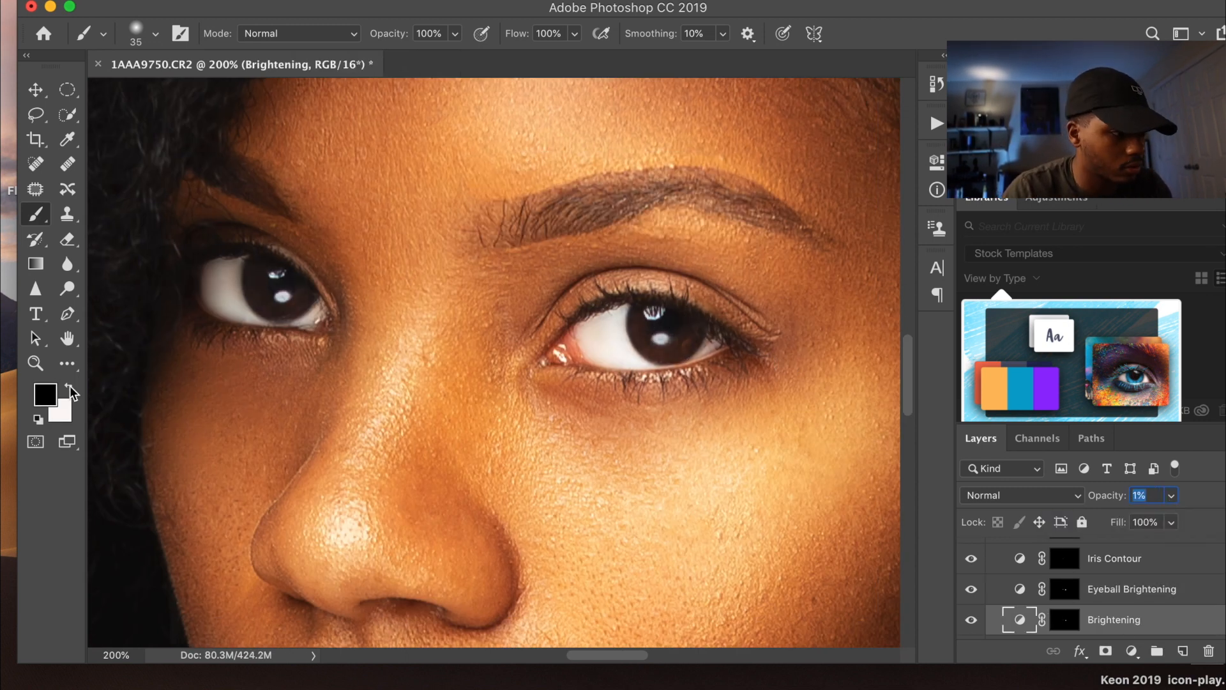
Undo the opacity change and the iris painting on the Brightening layer.
key("super+backslash")
key("x")
key("super+z")
key("super+z")
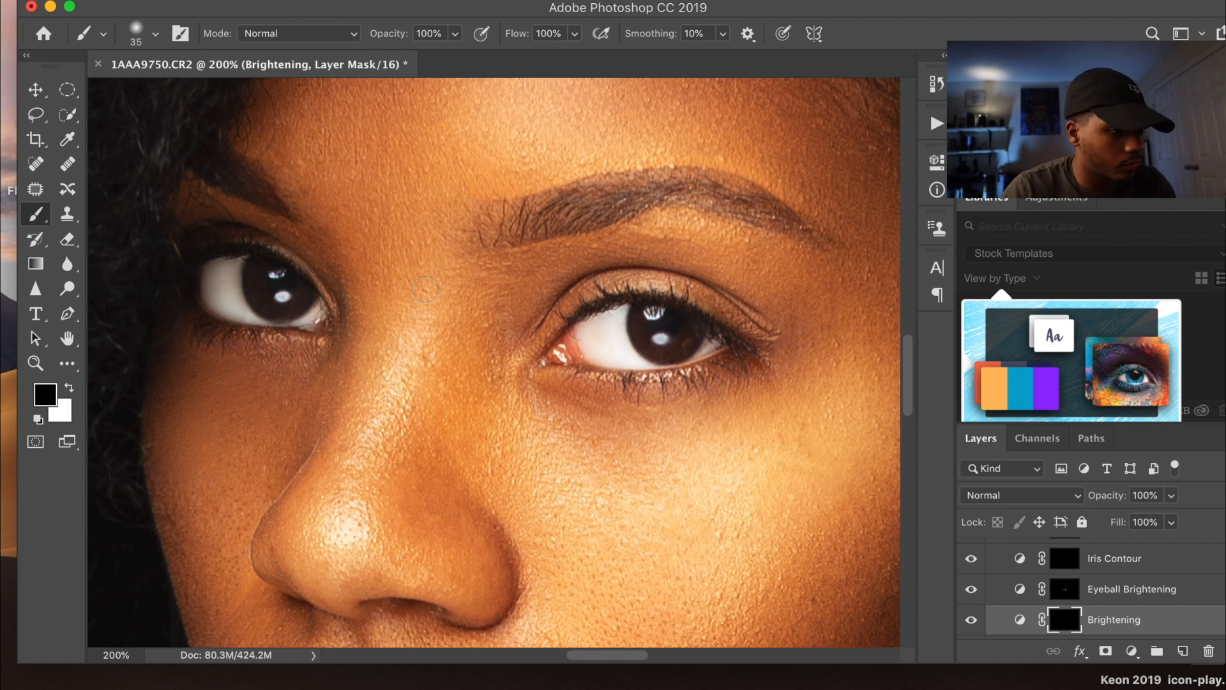
key("super+minus")
key("super+minus")
key("super+minus")
key("super+minus")
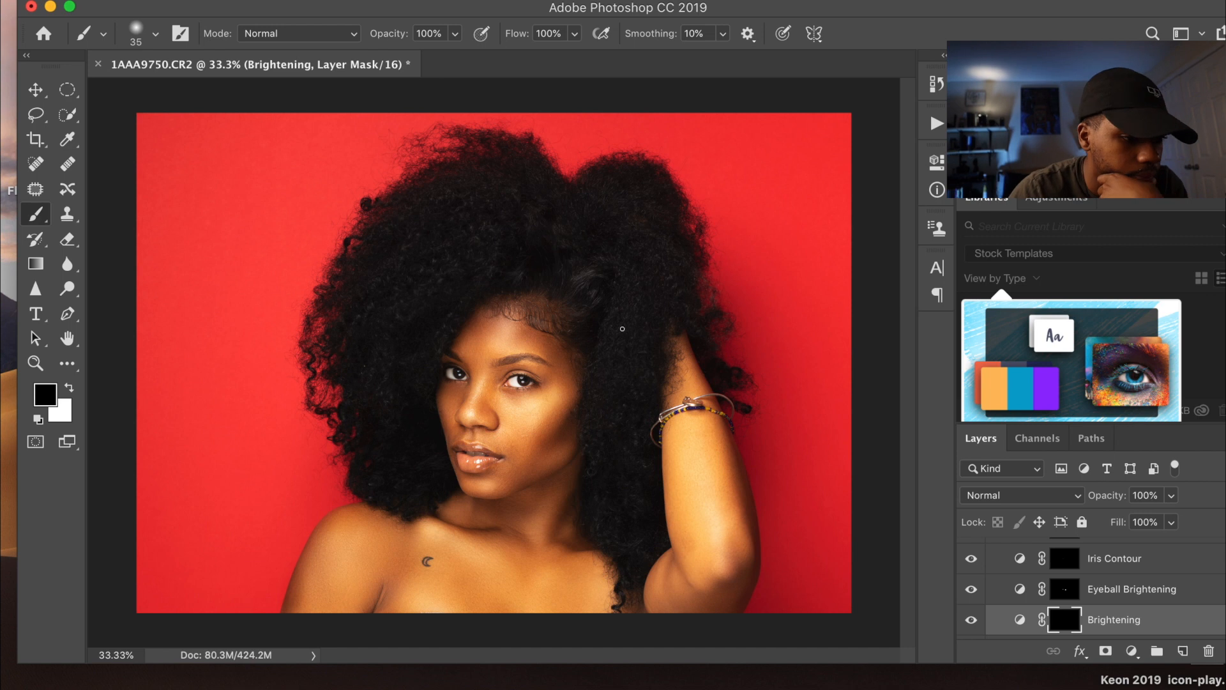
Collapse the Eyes Plus group and run the Sharpening 16-bit action above it.
scroll(1054, 598, "up", 2)
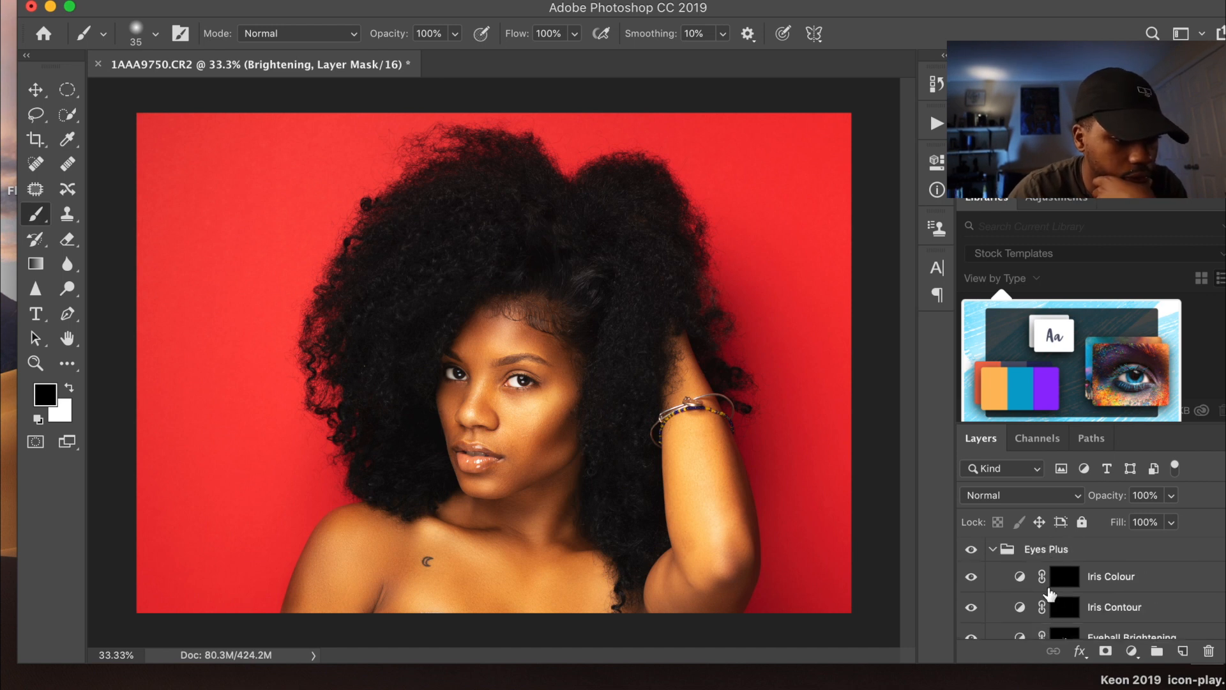
left_click(993, 551)
key("alt+F9")
left_click(834, 365)
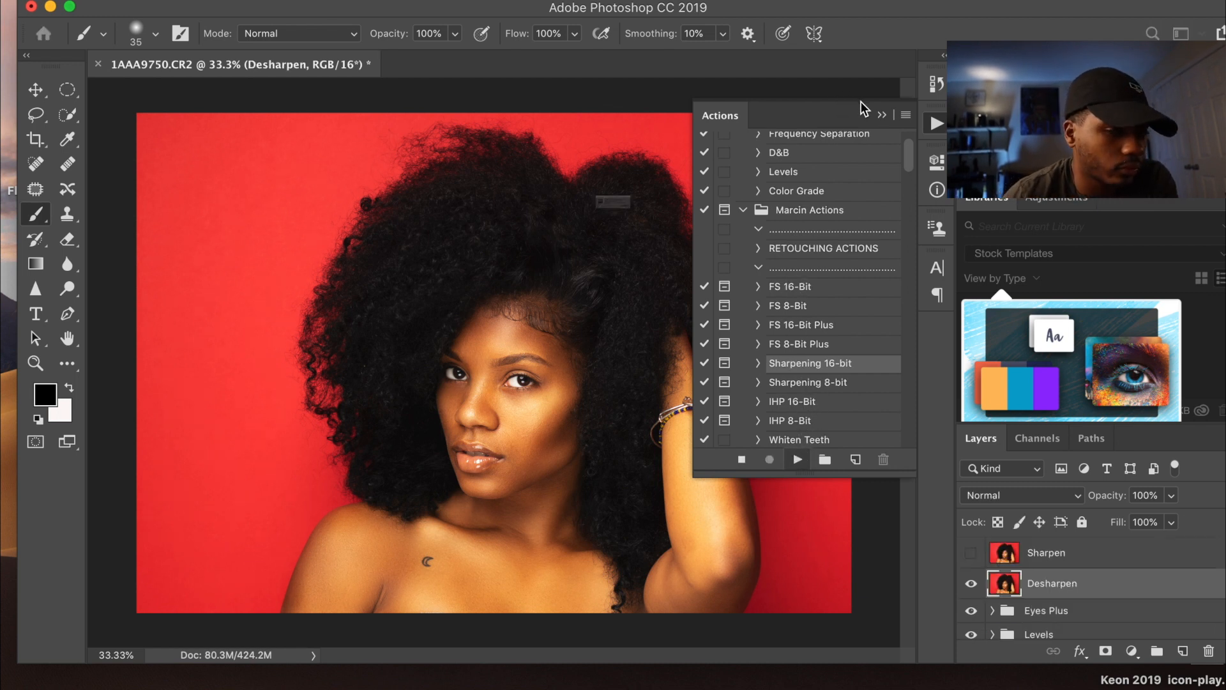
left_click(777, 250)
key("Return")
key("Return")
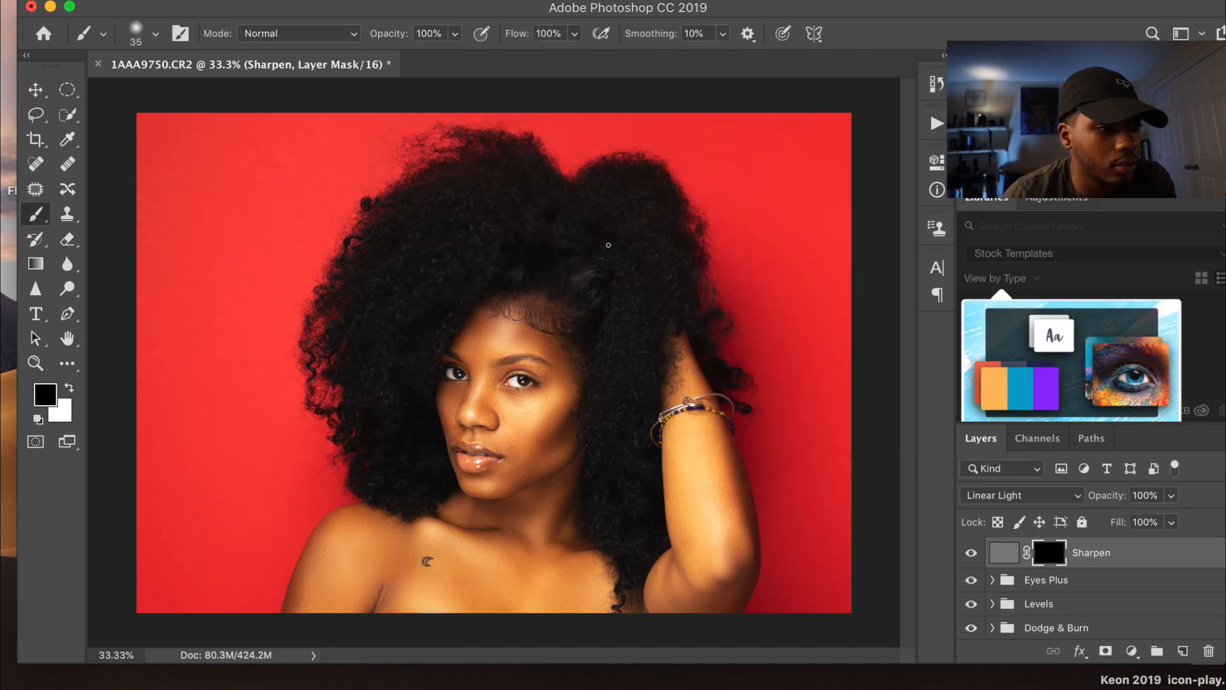
Paint white on the Sharpen mask over the eyes, eyebrows and front hairline, using a small brush of about 30 pixels.
key("super+1")
key("x")
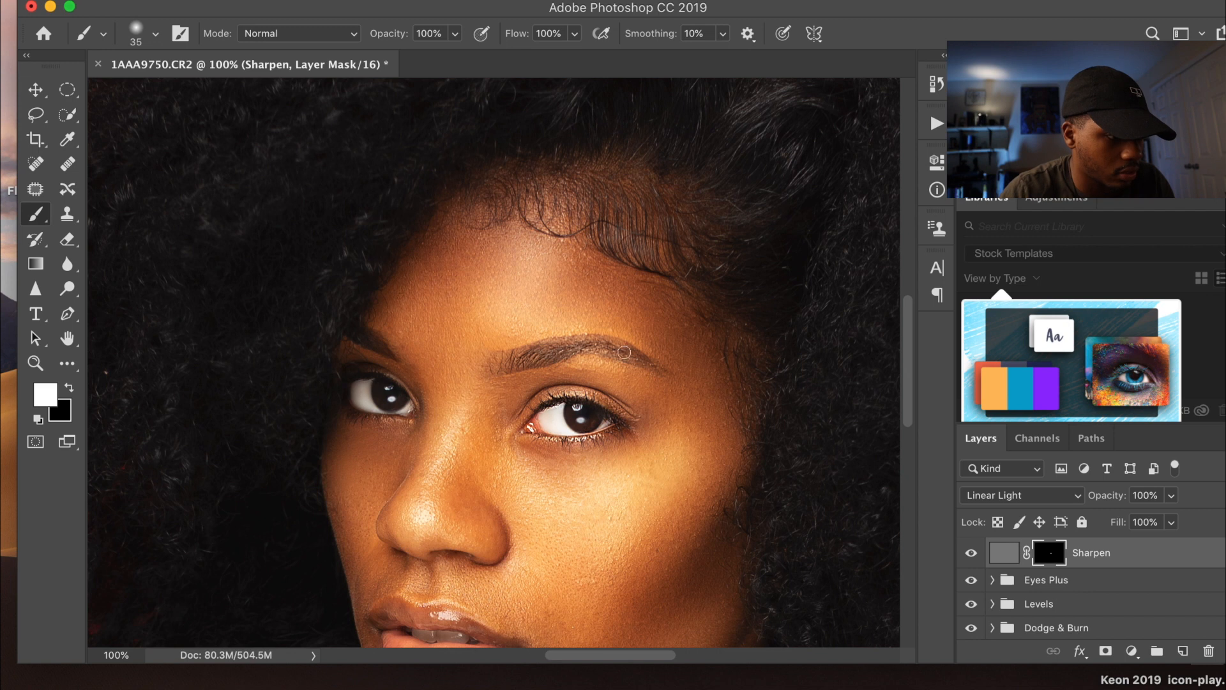
key("bracketright")
key("bracketright")
key("bracketright")
key("bracketright")
key("bracketright")
key("bracketright")
key("bracketright")
key("bracketright")
key("bracketleft")
key("bracketleft")
key("bracketleft")
key("bracketleft")
key("bracketleft")
key("bracketleft")
key("bracketleft")
key("bracketleft")
key("bracketleft")
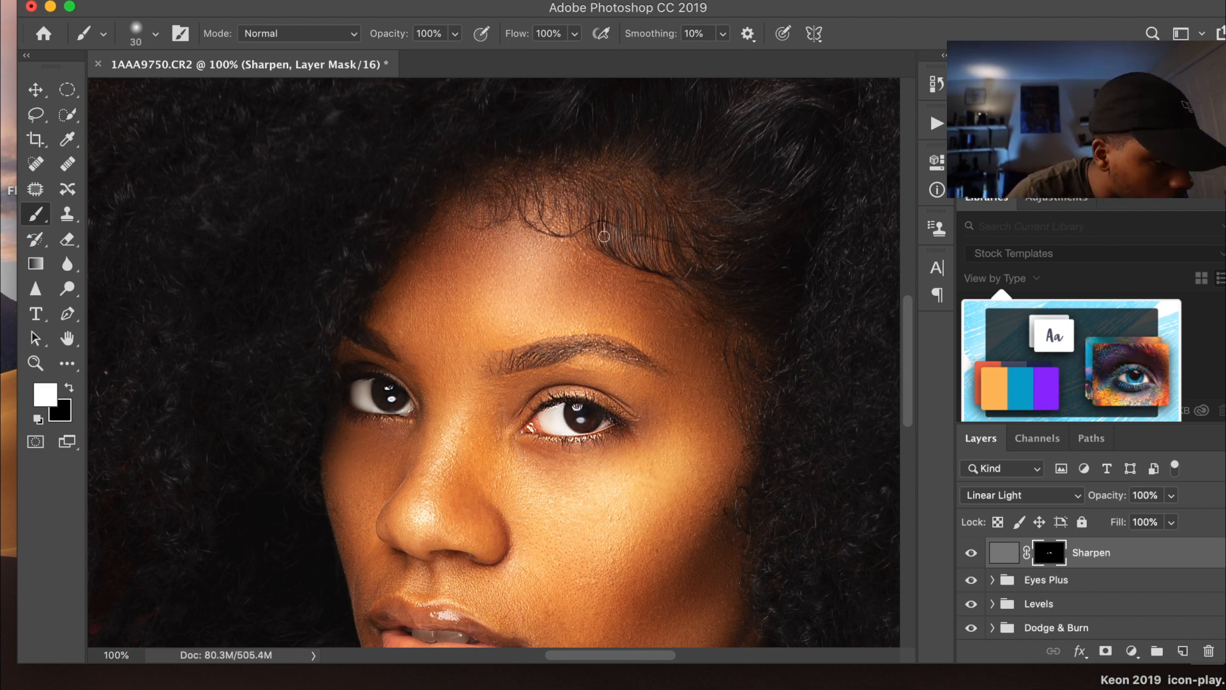
Enlarge the brush to 250 pixels and paint white on the Sharpen mask across the upper part of the hair.
key("super+minus")
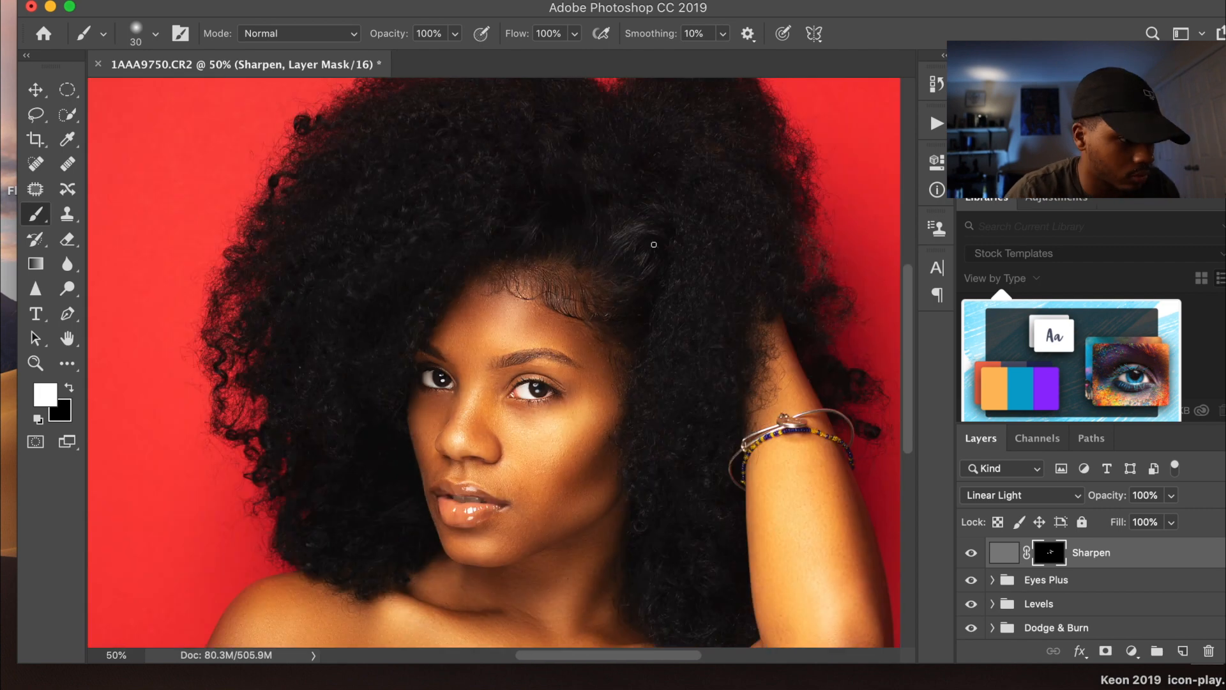
key("bracketright")
key("bracketright")
key("bracketright")
key("bracketright")
key("bracketright")
key("bracketright")
key("bracketright")
key("bracketright")
key("bracketright")
key("bracketright")
key("bracketright")
key("bracketright")
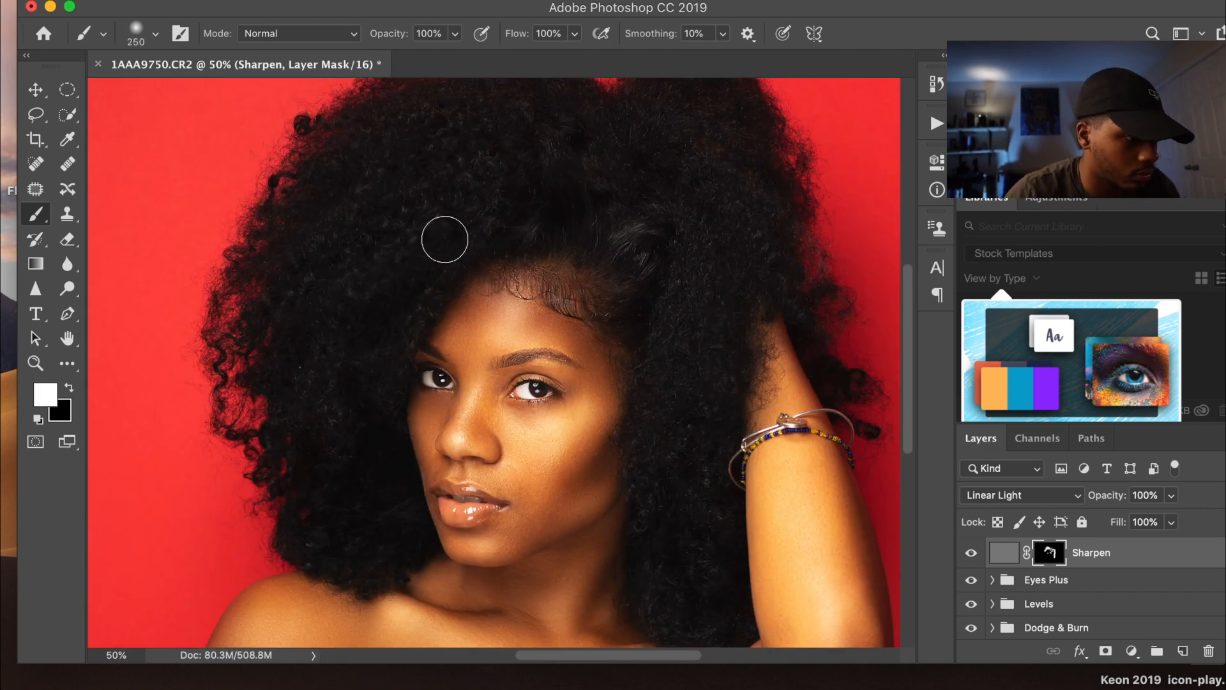
Extend the white painting on the Sharpen mask over the remaining hair and the bracelets, reducing the brush to 90 pixels for details.
key("super+minus")
key("super+plus")
key("super+plus")
key("super+plus")
key("super+plus")
scroll(474, 544, "up", 5)
scroll(474, 543, "down", 20)
key("bracketleft")
key("bracketleft")
key("bracketleft")
key("bracketleft")
key("bracketleft")
key("bracketleft")
key("bracketleft")
left_click(208, 181)
key("super+minus")
key("super+minus")
key("super+minus")
key("super+minus")
key("super+plus")
key("super+plus")
key("super+plus")
key("super+plus")
scroll(335, 375, "down", 5)
key("super+minus")
key("super+minus")
key("super+minus")
key("super+minus")
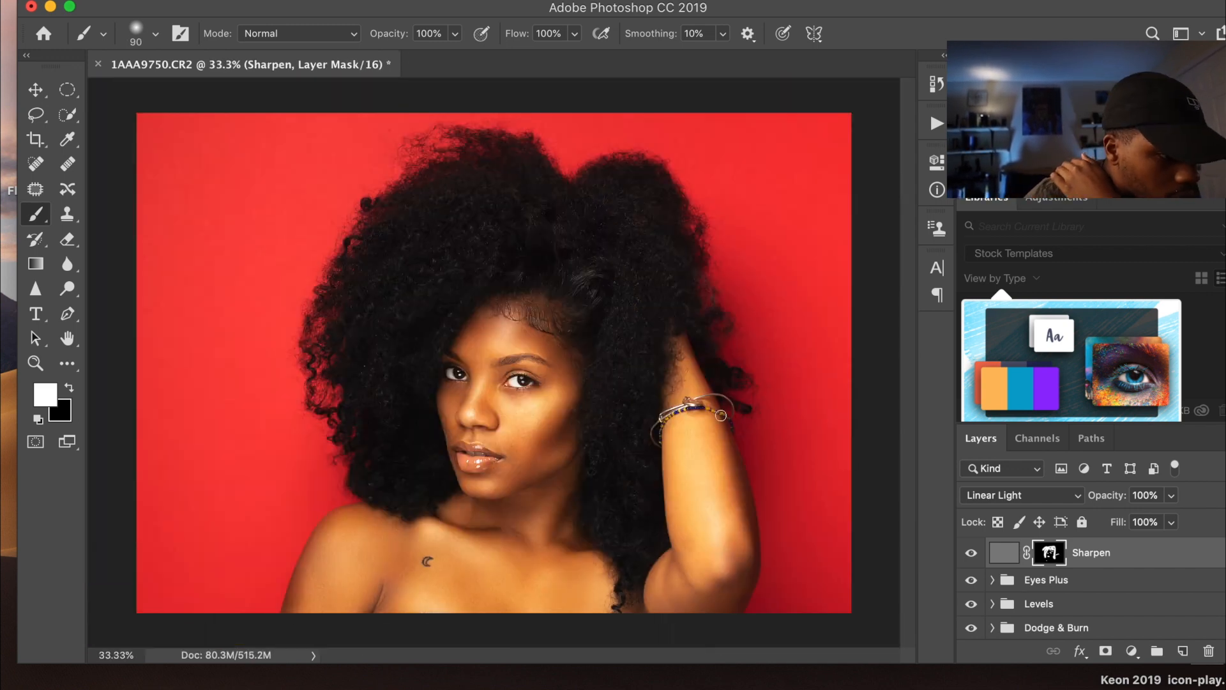
Run the Matte - Soft Haze action above the Sharpen layer and set the resulting layer's opacity to 60%.
left_click(936, 123)
scroll(819, 316, "down", 15)
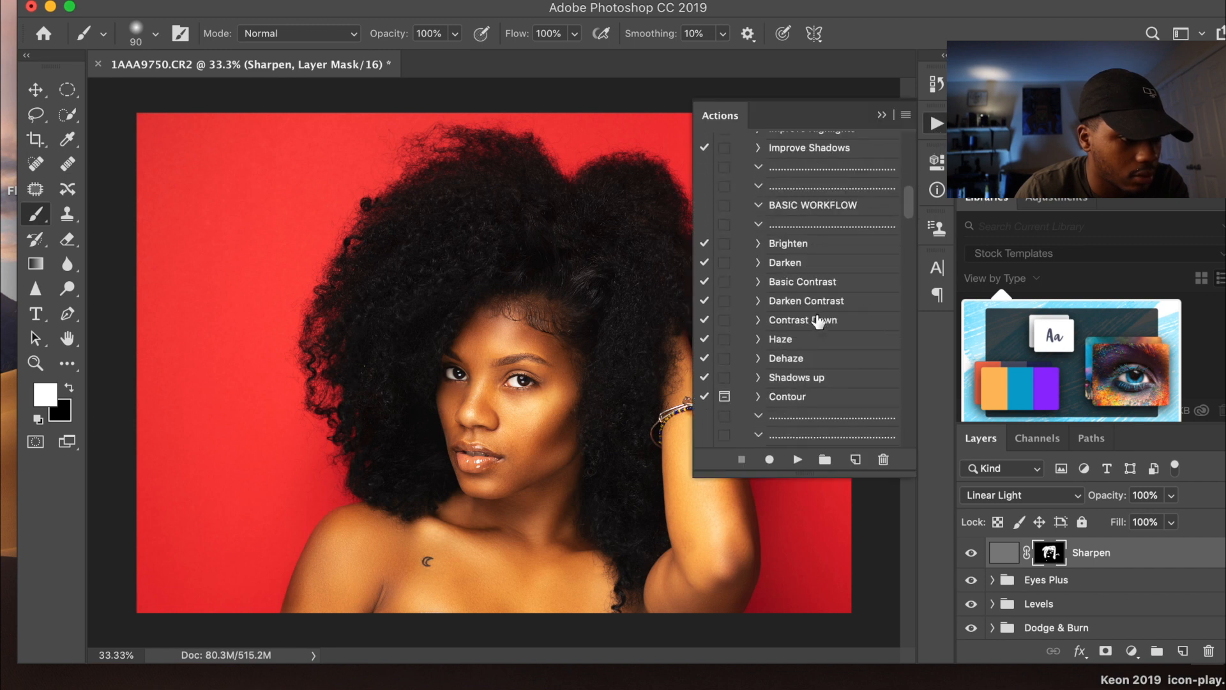
scroll(819, 318, "down", 10)
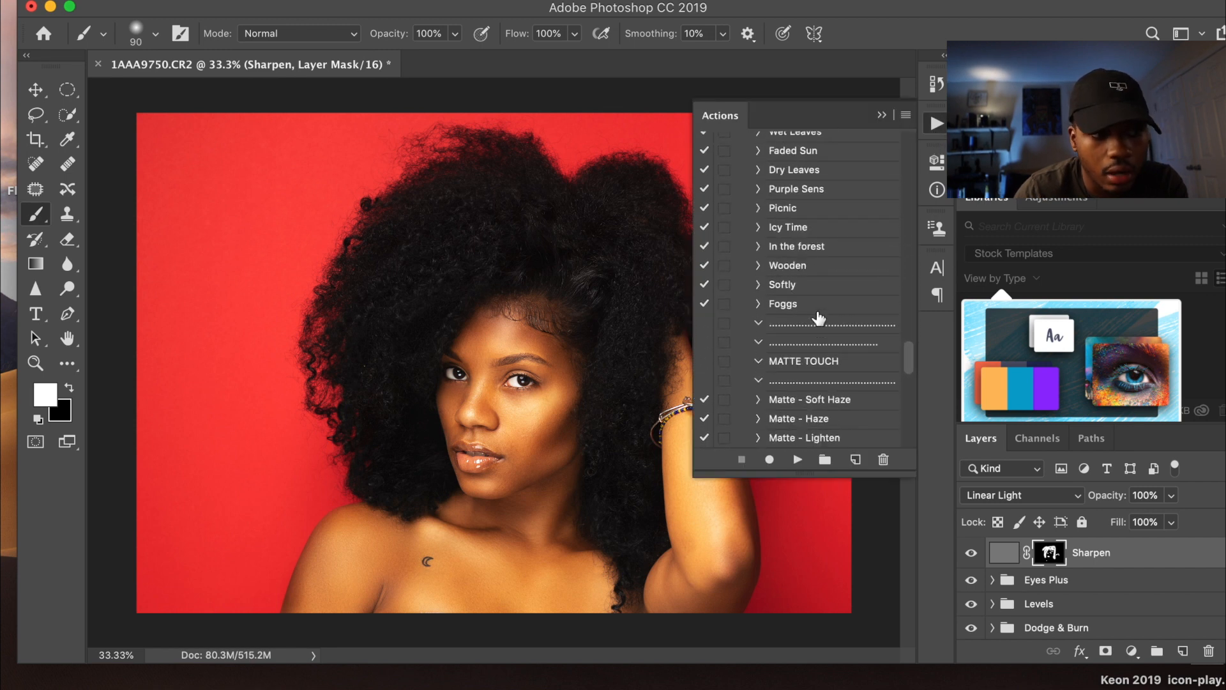
left_click(833, 258)
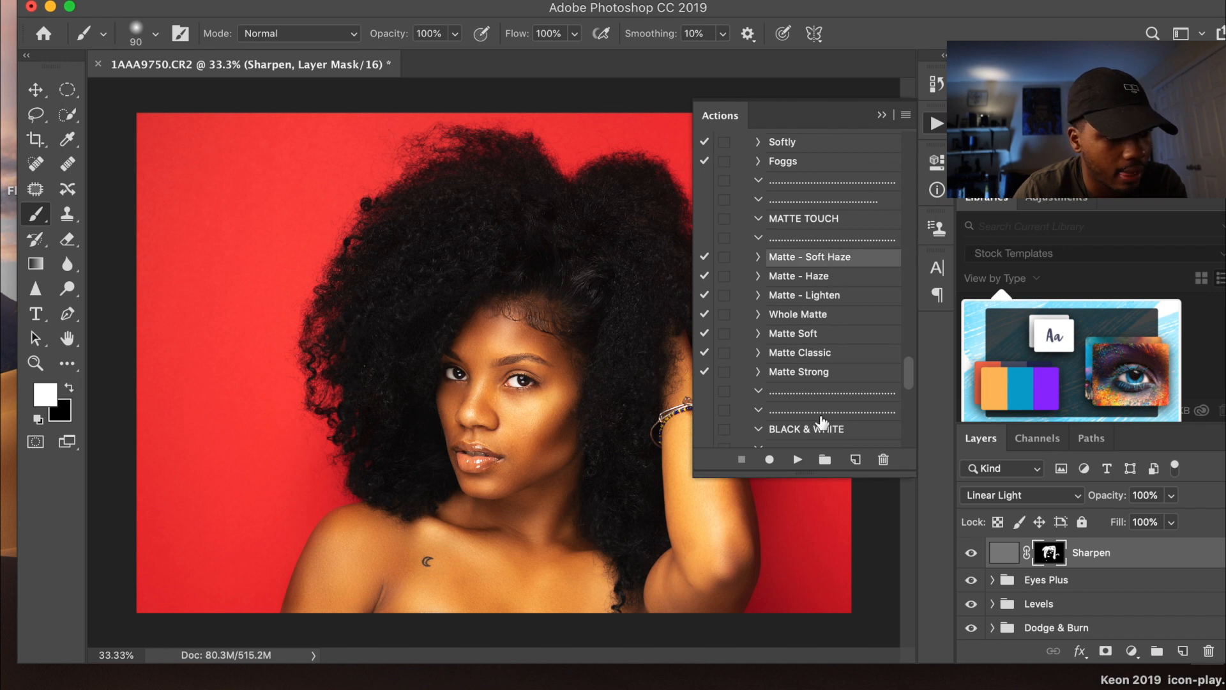
left_click(798, 460)
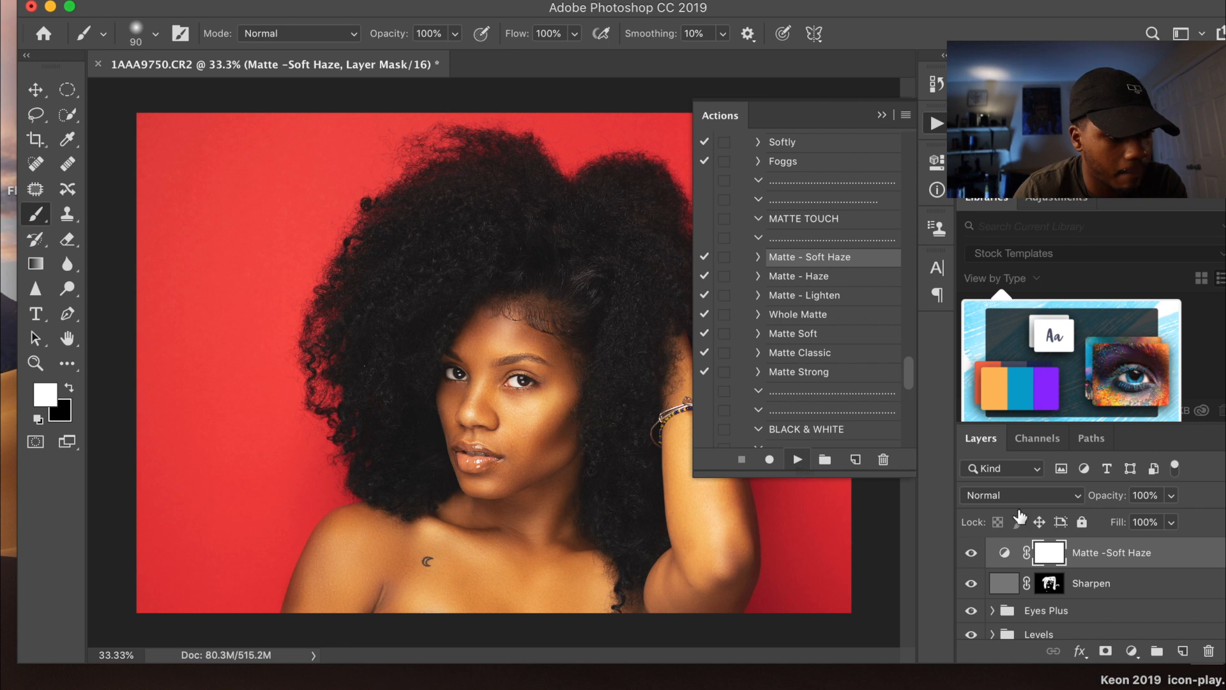
left_click(1152, 496)
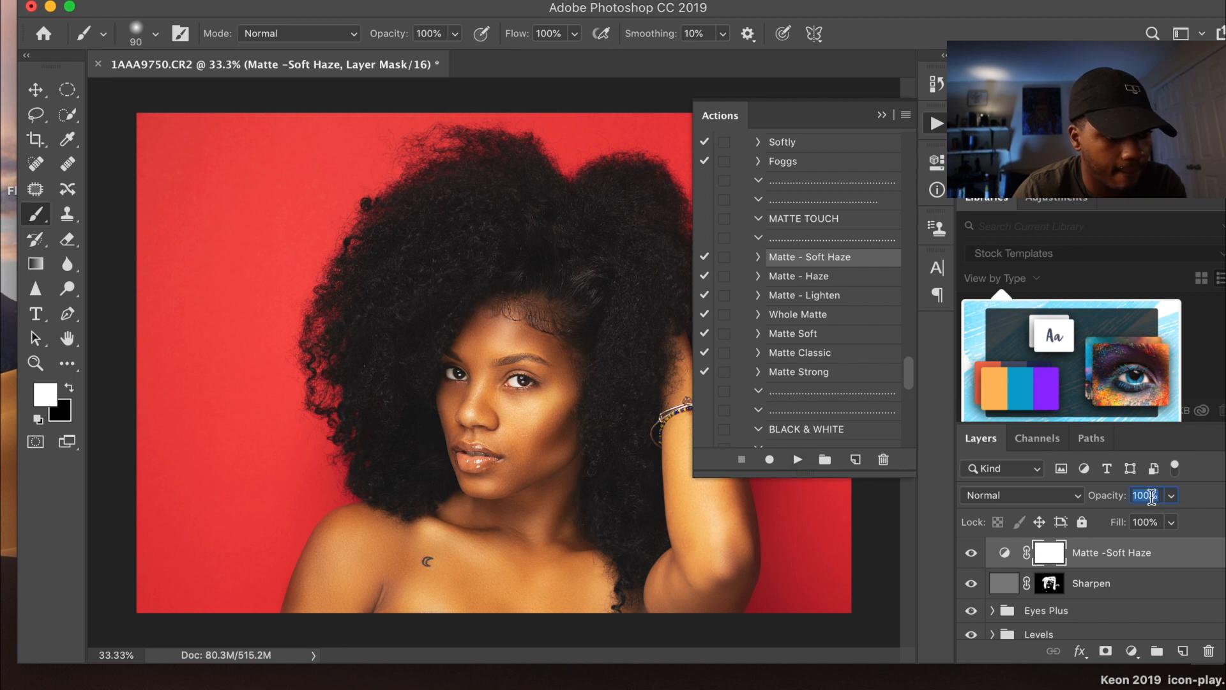
type("60")
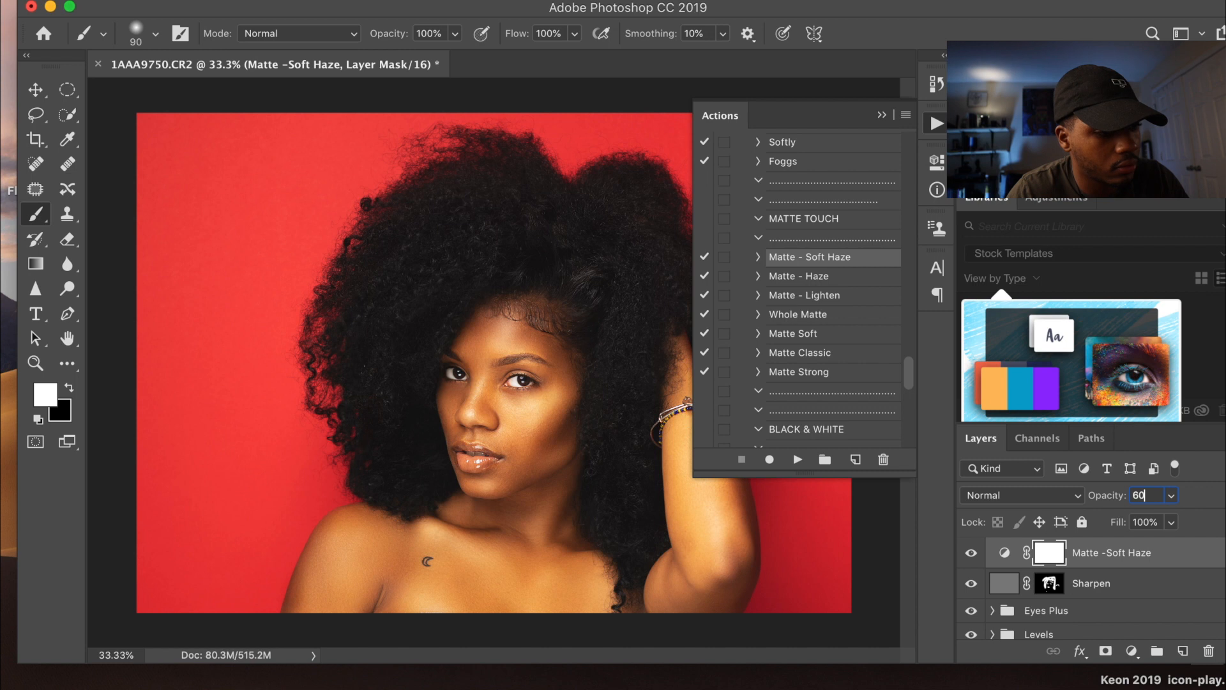
Lower the opacity of the Matte - Soft Haze layer to 41%.
left_click(881, 116)
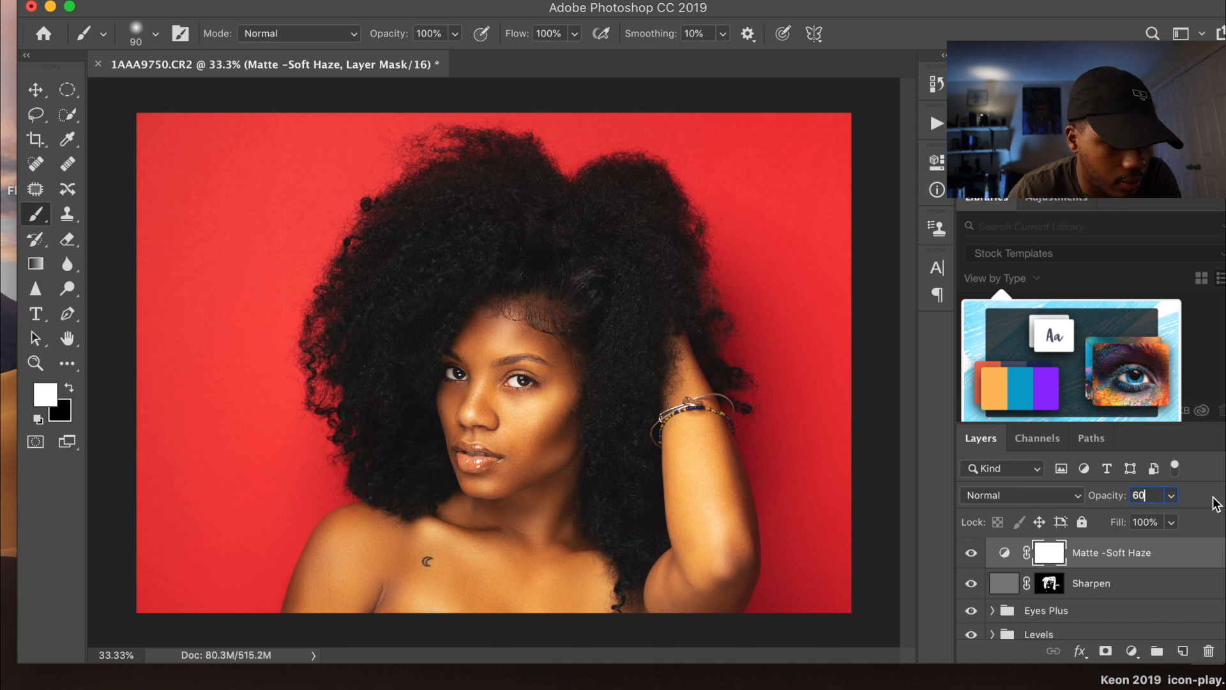
left_click(1172, 496)
left_click_drag(1165, 514, 1157, 514)
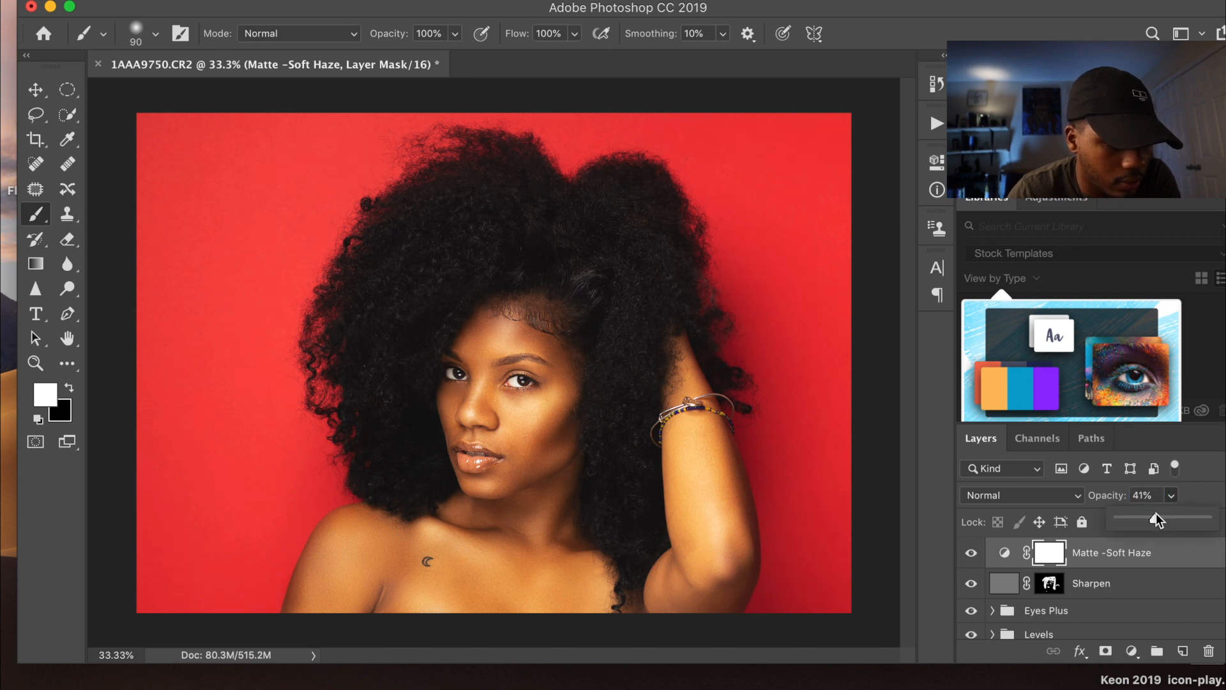
left_click(1217, 488)
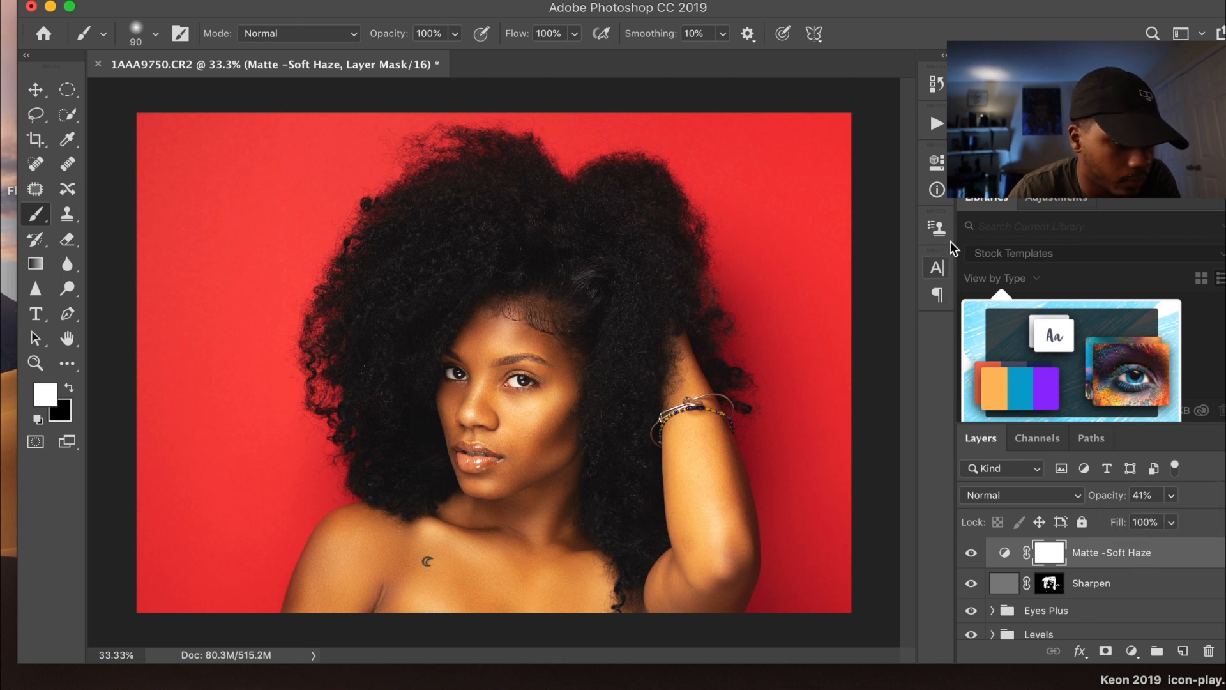
Run the Color Grade action from the Keon Actions set above the Matte - Soft Haze layer.
left_click(938, 124)
scroll(814, 289, "up", 10)
left_click(788, 238)
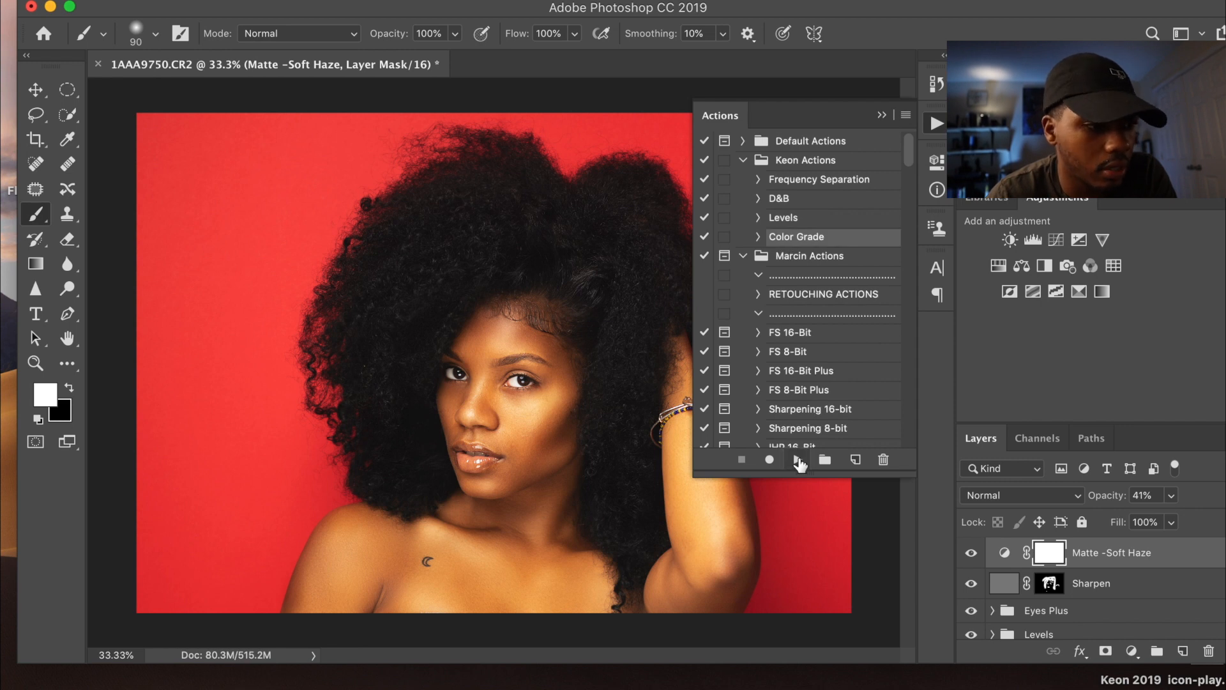
left_click(799, 458)
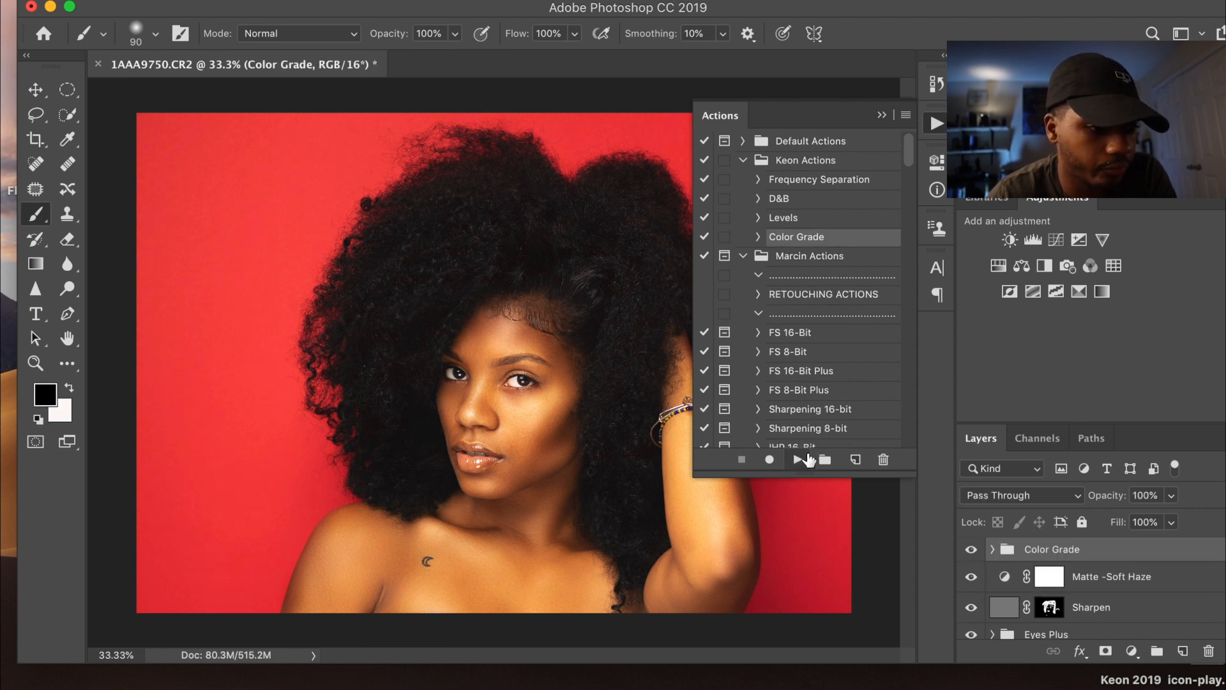
left_click(882, 115)
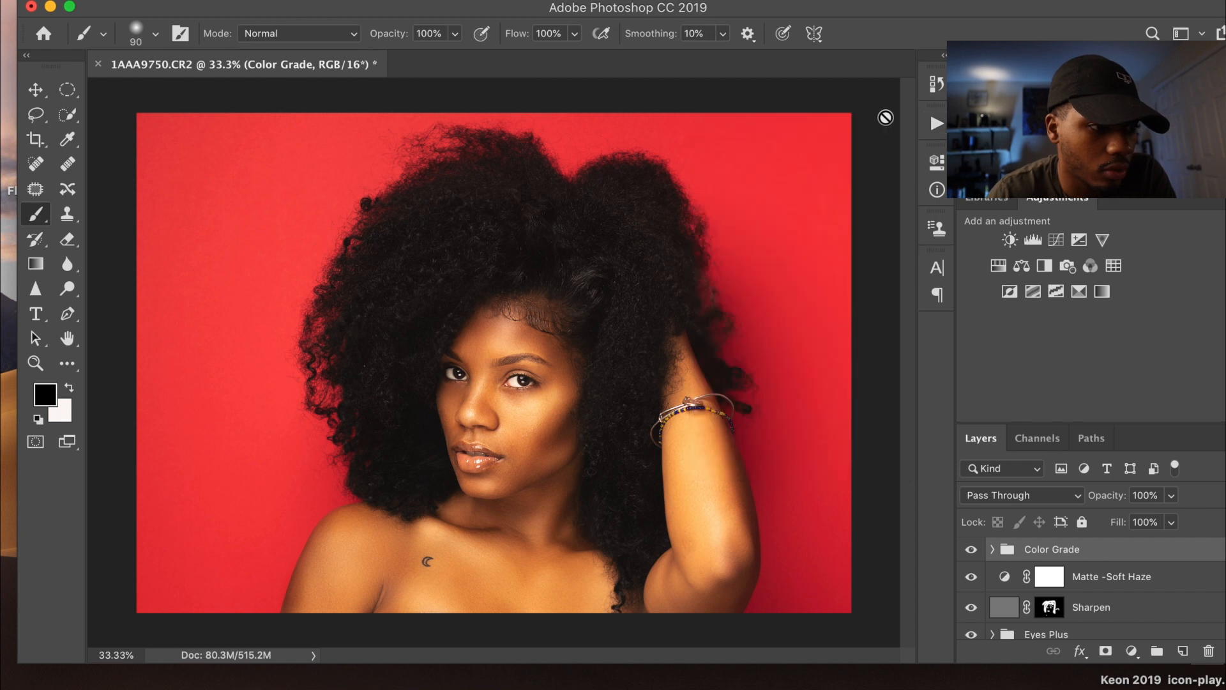
Open the Selective Color 1 adjustment in the Color Grade group and tune the cyan and magenta amounts of the Reds.
left_click(993, 549)
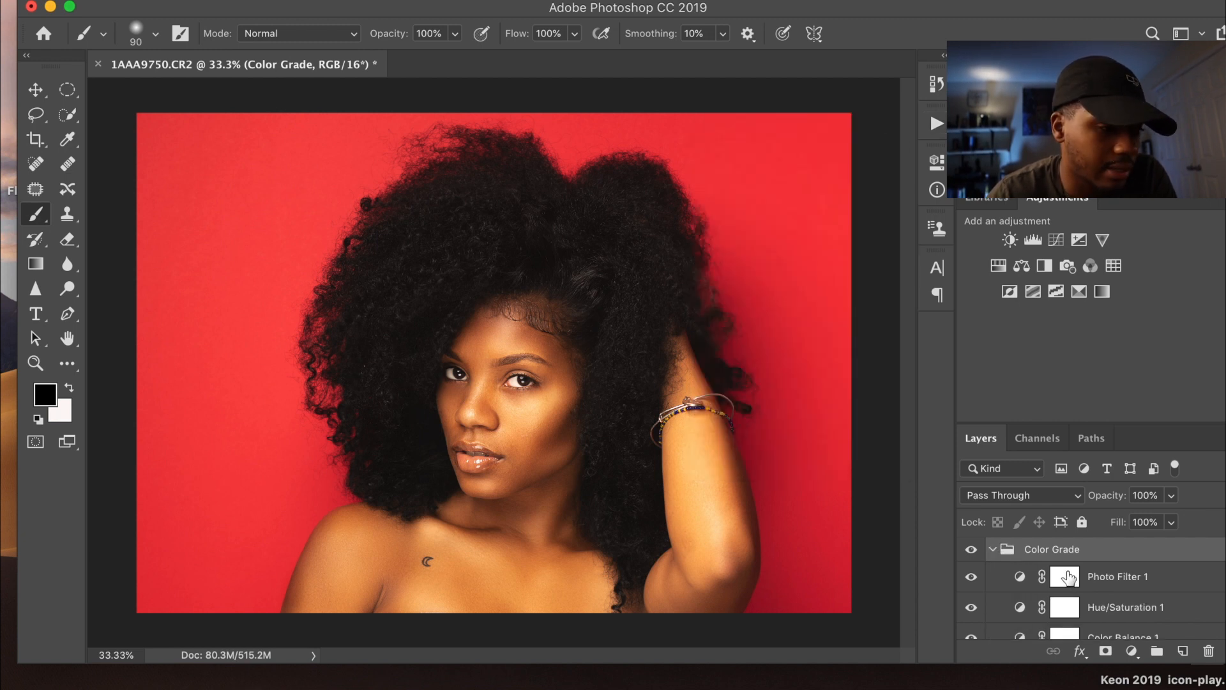
scroll(1112, 588, "down", 1)
scroll(1113, 588, "down", 2)
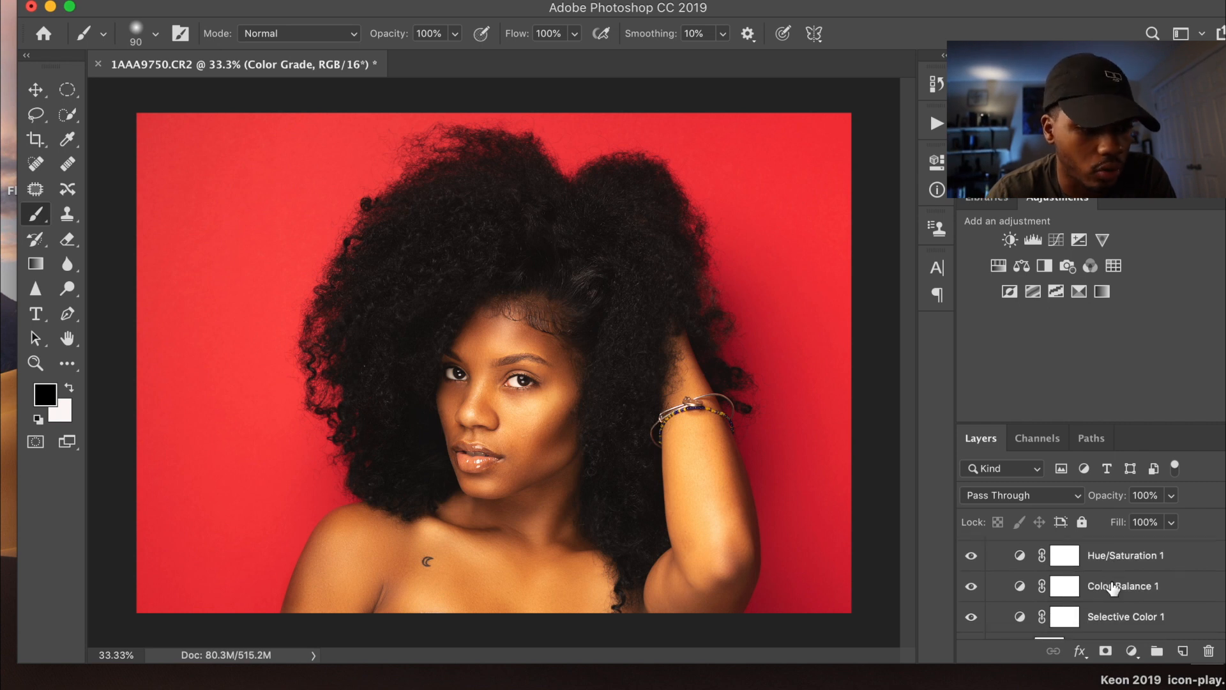
scroll(1133, 596, "up", 1)
scroll(1131, 593, "down", 1)
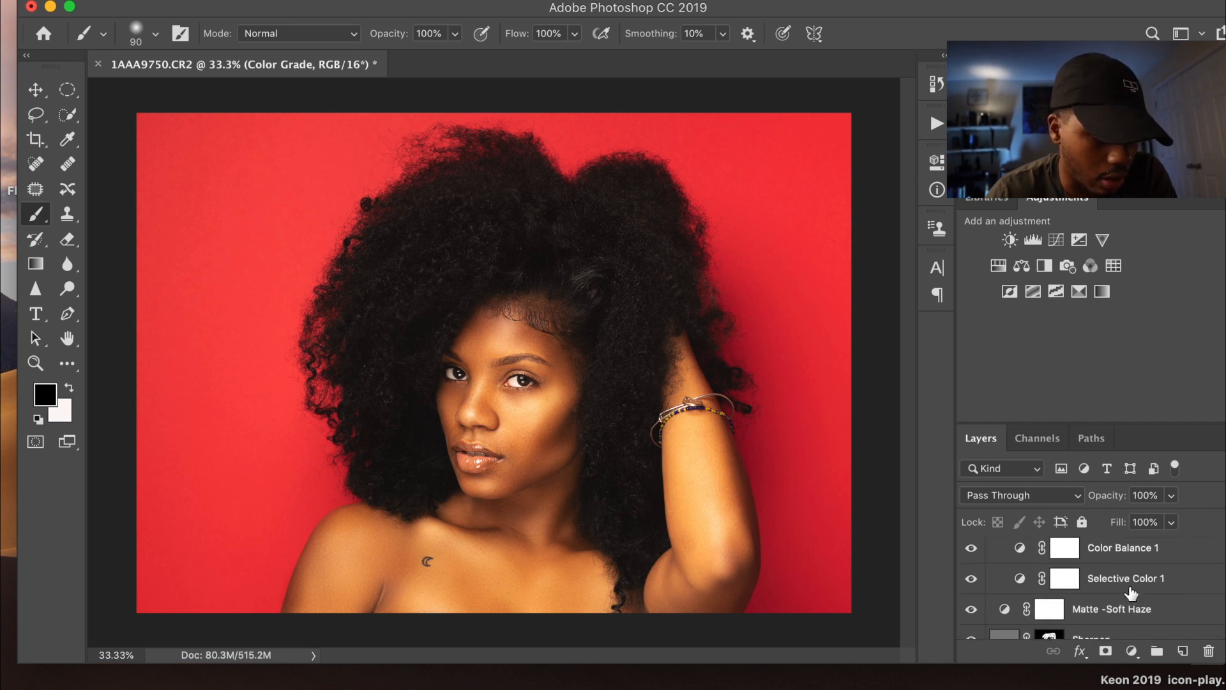
left_click(1090, 591)
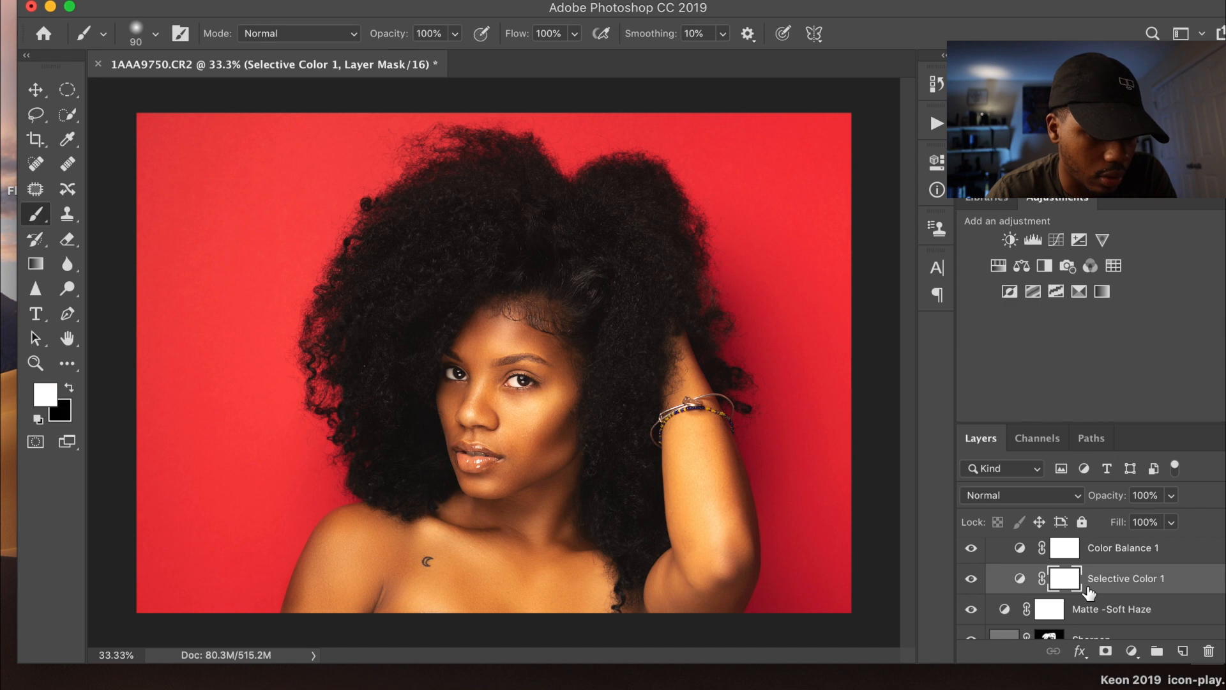
double_click(1020, 580)
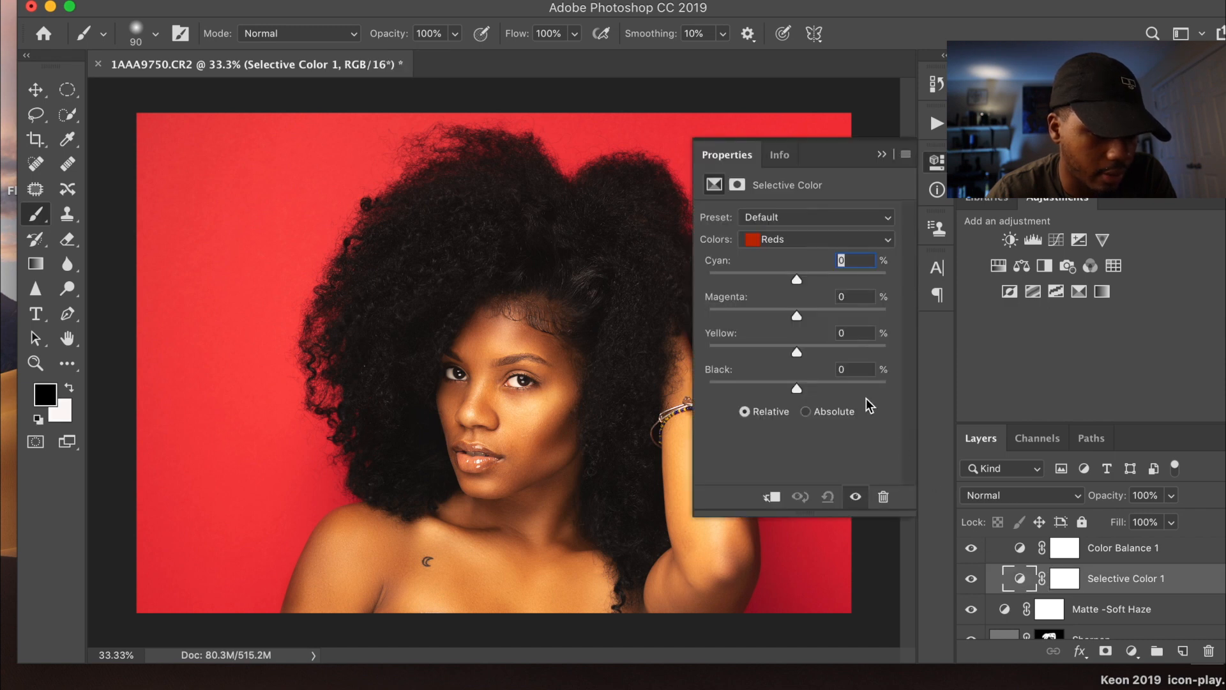
left_click_drag(798, 275, 802, 319)
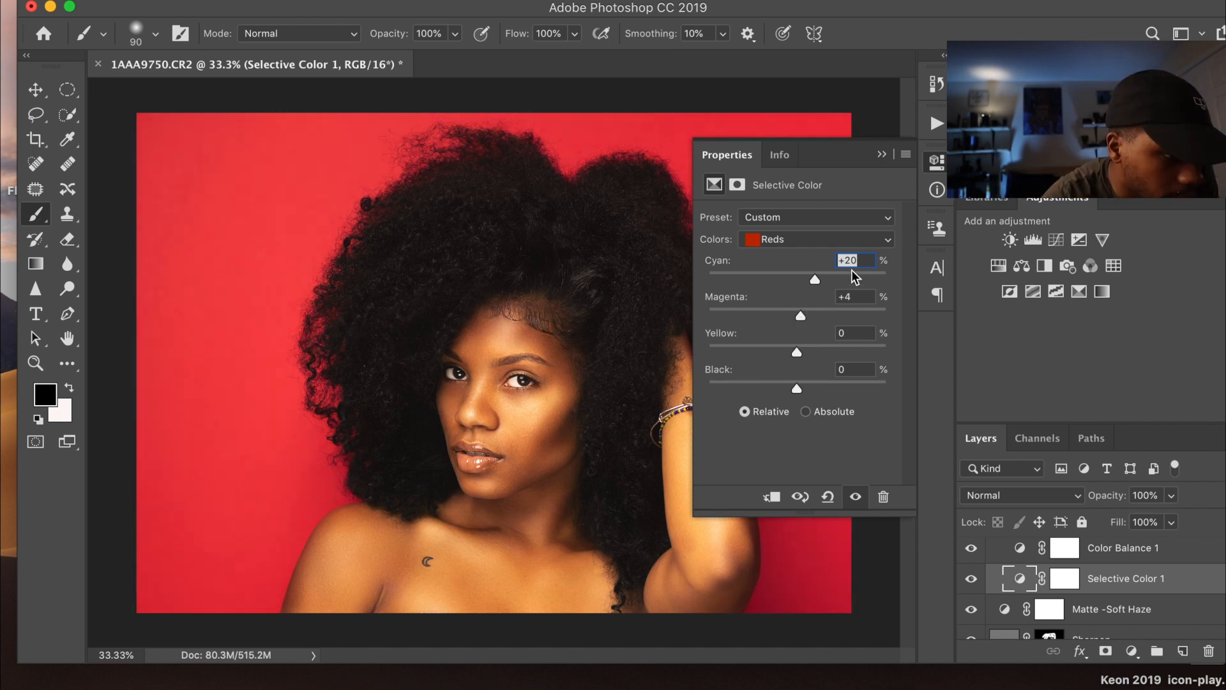
type("0")
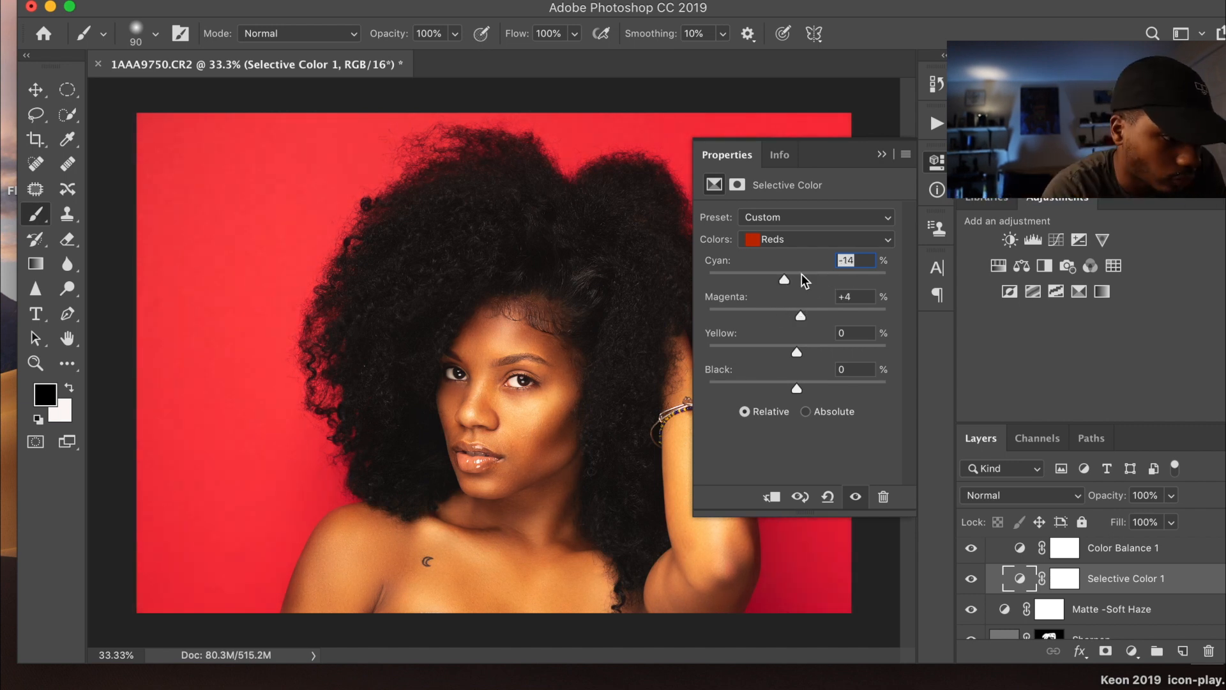
left_click_drag(800, 316, 814, 281)
mouse_move(792, 315)
left_mouse_down()
mouse_move(805, 317)
mouse_move(812, 279)
mouse_move(792, 315)
left_mouse_up()
Choose another color range in Selective Color 1 and slightly adjust its black amount.
left_click(816, 239)
left_click(738, 437)
left_click_drag(797, 388, 798, 391)
left_click(882, 154)
Open the Color Balance 1 adjustment, enter 33 for its first color value and modify the balance of another tonal range.
double_click(1021, 547)
type("33")
key("Tab")
left_click(813, 217)
left_click(758, 233)
type("-")
left_click(868, 218)
left_click(830, 233)
Select a further tonal range in Color Balance 1 and shift two of its color values slightly.
left_click(813, 217)
left_click(761, 233)
left_click_drag(775, 326, 769, 327)
left_click_drag(774, 293, 780, 290)
key("Down")
key("Down")
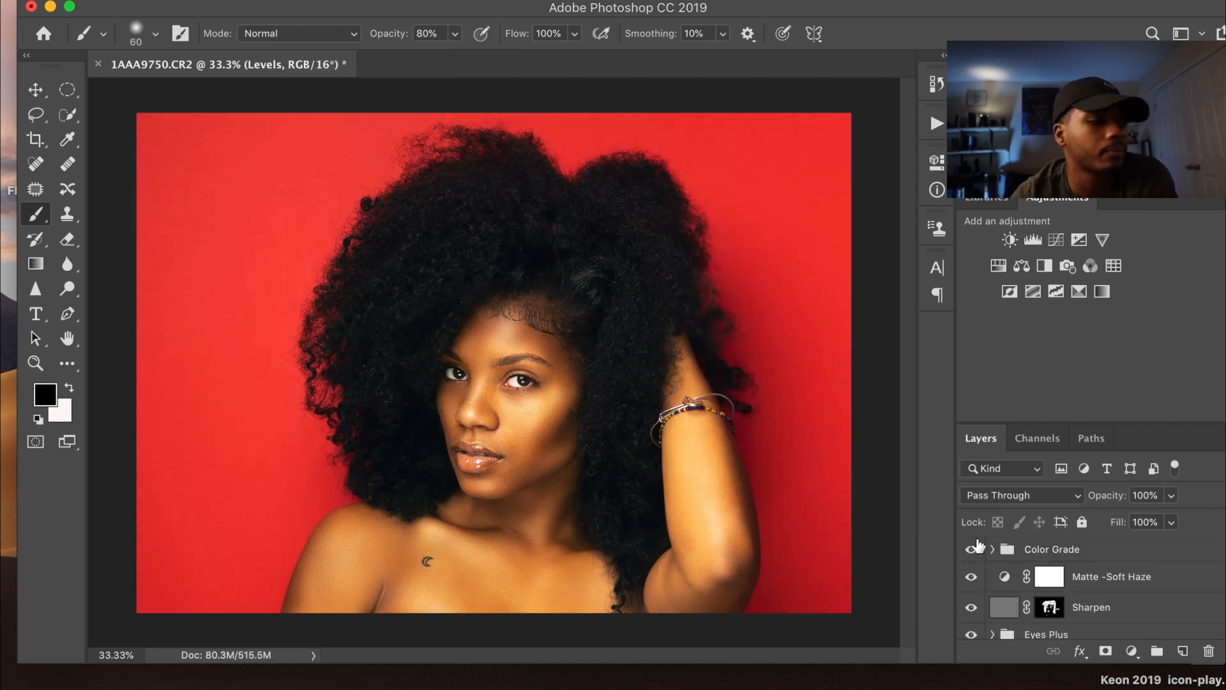